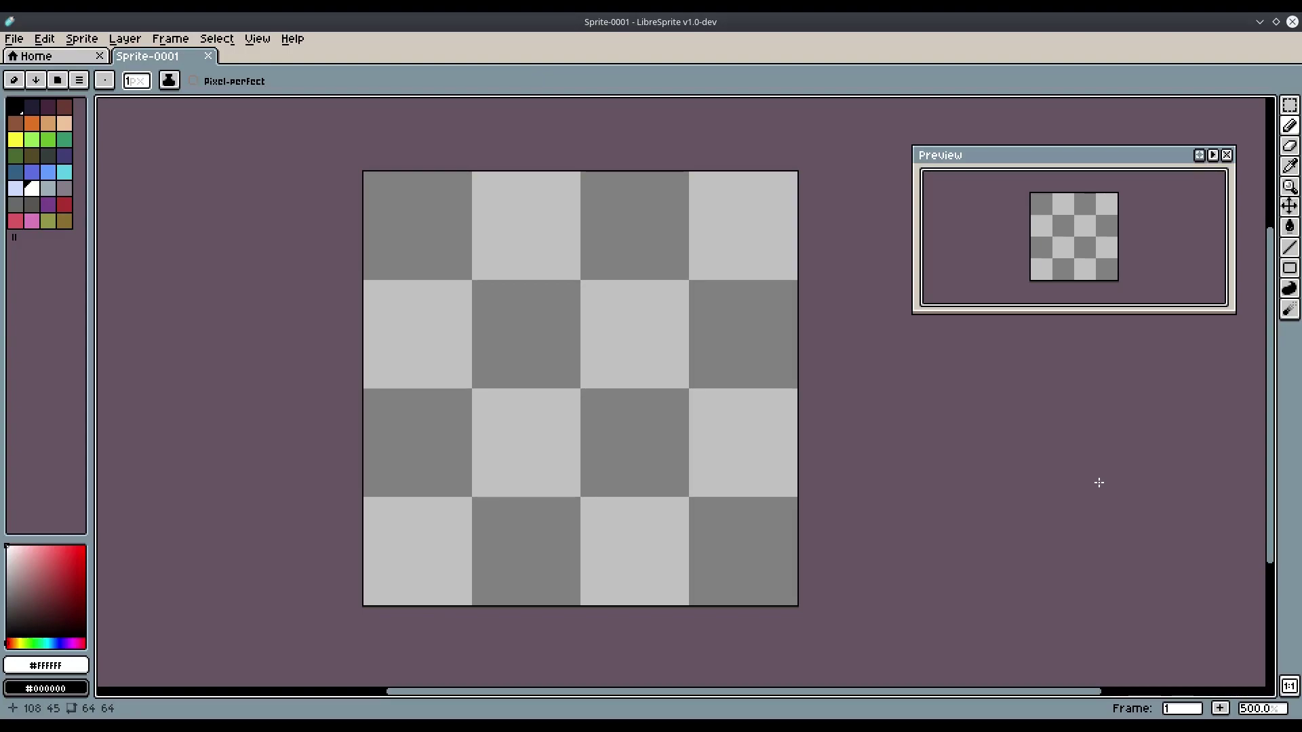
Close the sprite preview window and widen the color palette area to fit six swatches per row
{"action": "scroll", "coordinate": [445, 302], "scroll_direction": "up", "scroll_amount": 4}
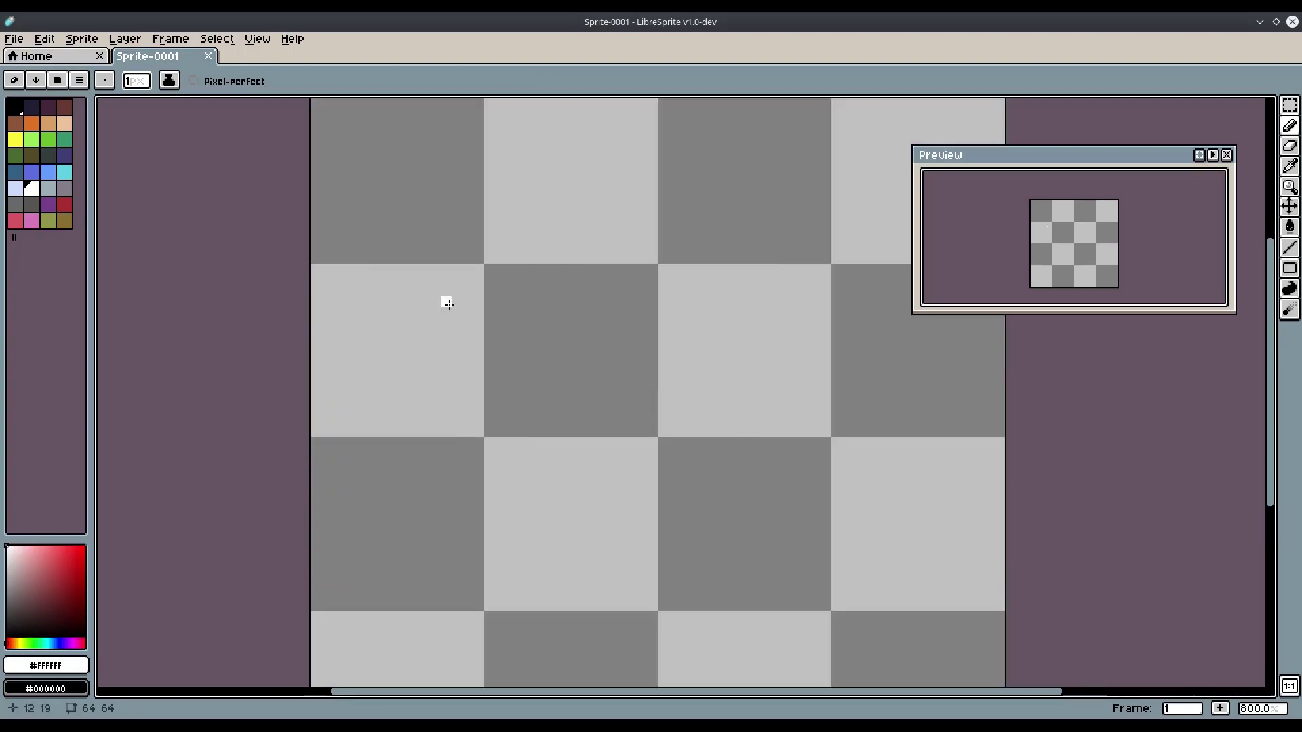
{"action": "left_click_drag", "start_coordinate": [459, 306], "coordinate": [471, 361]}
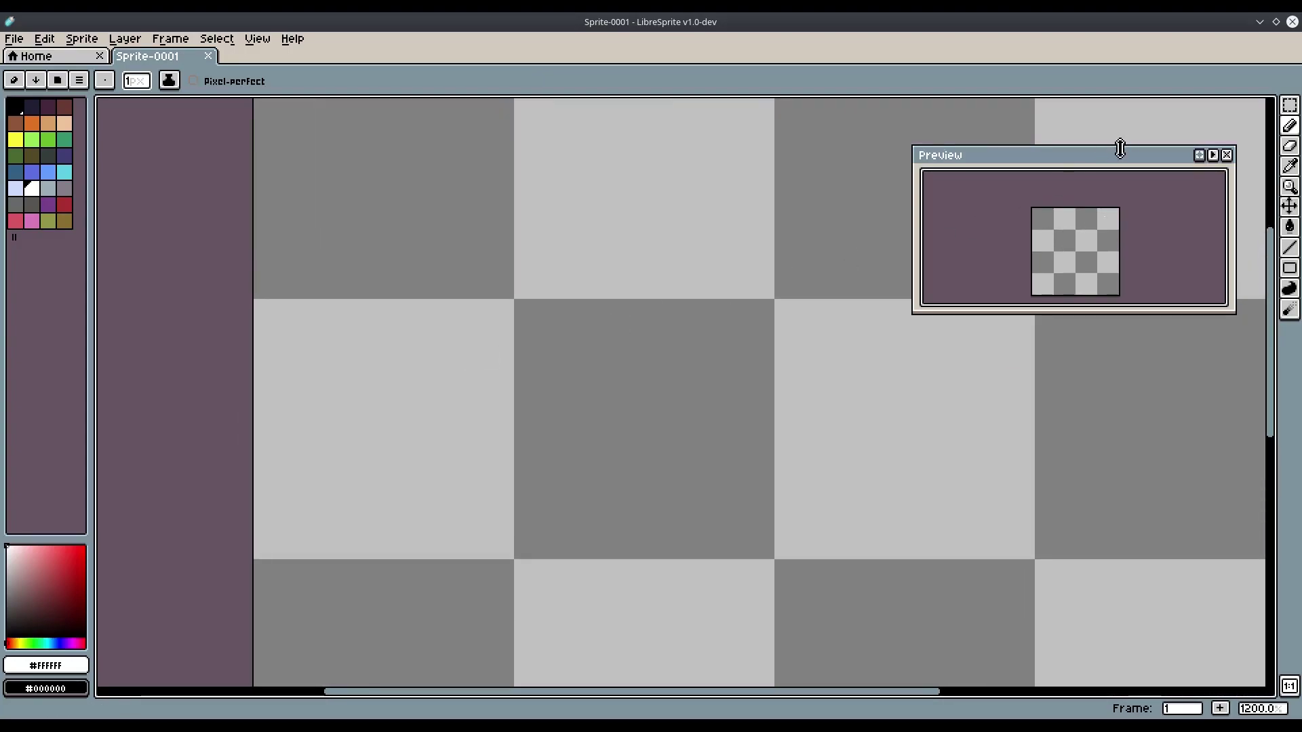
{"action": "left_click", "coordinate": [1227, 155]}
{"action": "left_click_drag", "start_coordinate": [771, 358], "coordinate": [744, 360]}
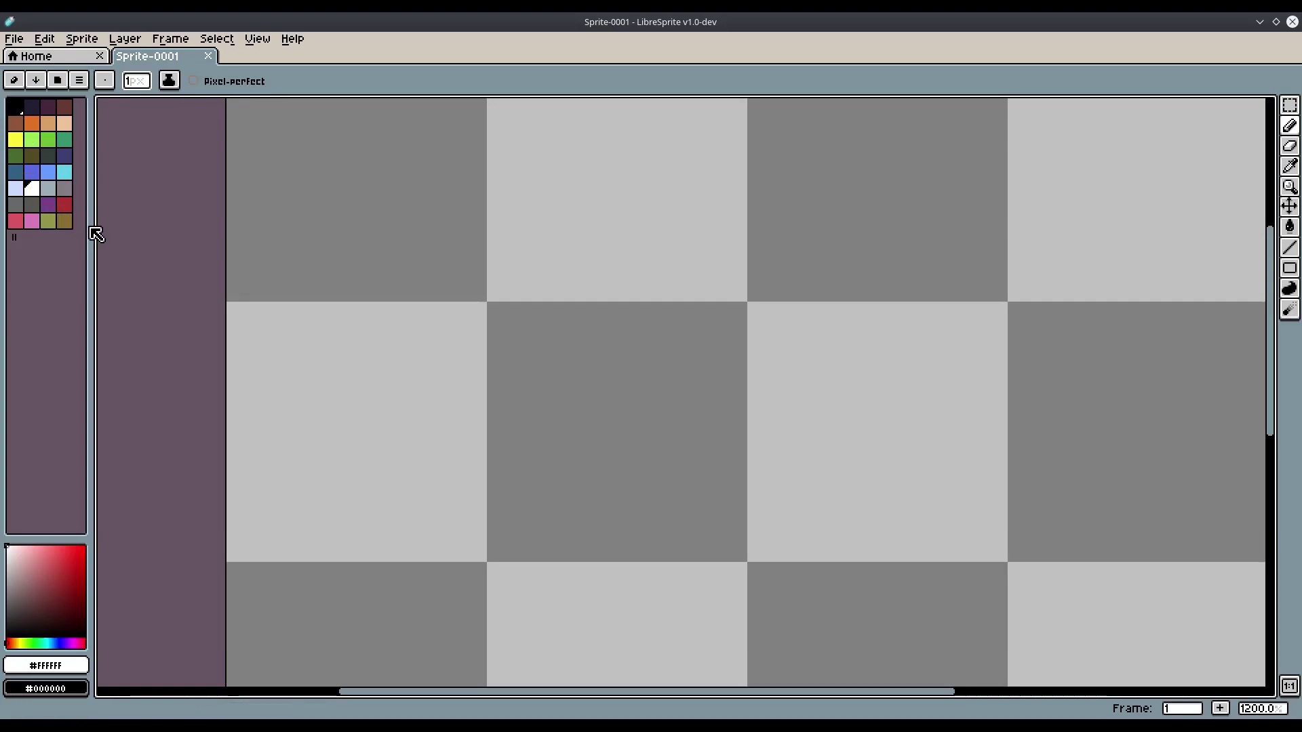
{"action": "mouse_move", "coordinate": [91, 225]}
{"action": "left_mouse_down"}
{"action": "mouse_move", "coordinate": [125, 226]}
{"action": "mouse_move", "coordinate": [111, 225]}
{"action": "left_mouse_up"}
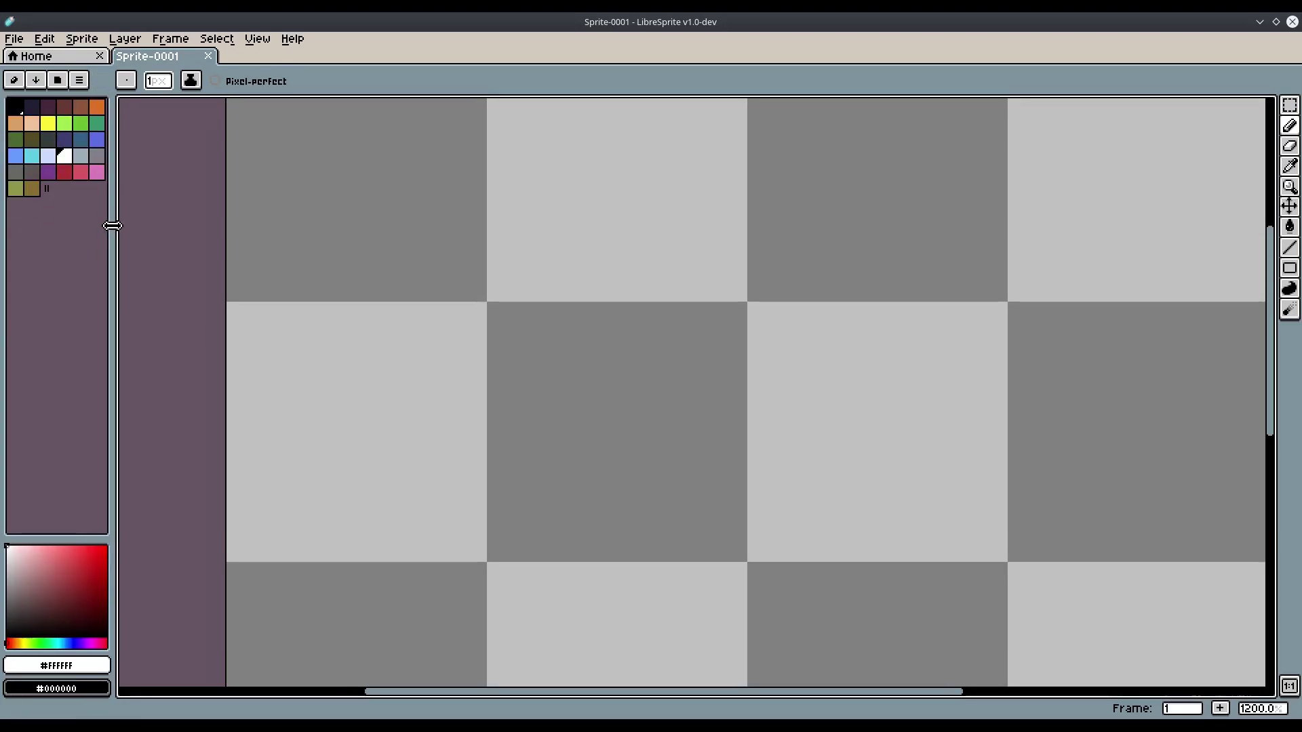
{"action": "left_click", "coordinate": [15, 110]}
{"action": "left_click", "coordinate": [32, 109]}
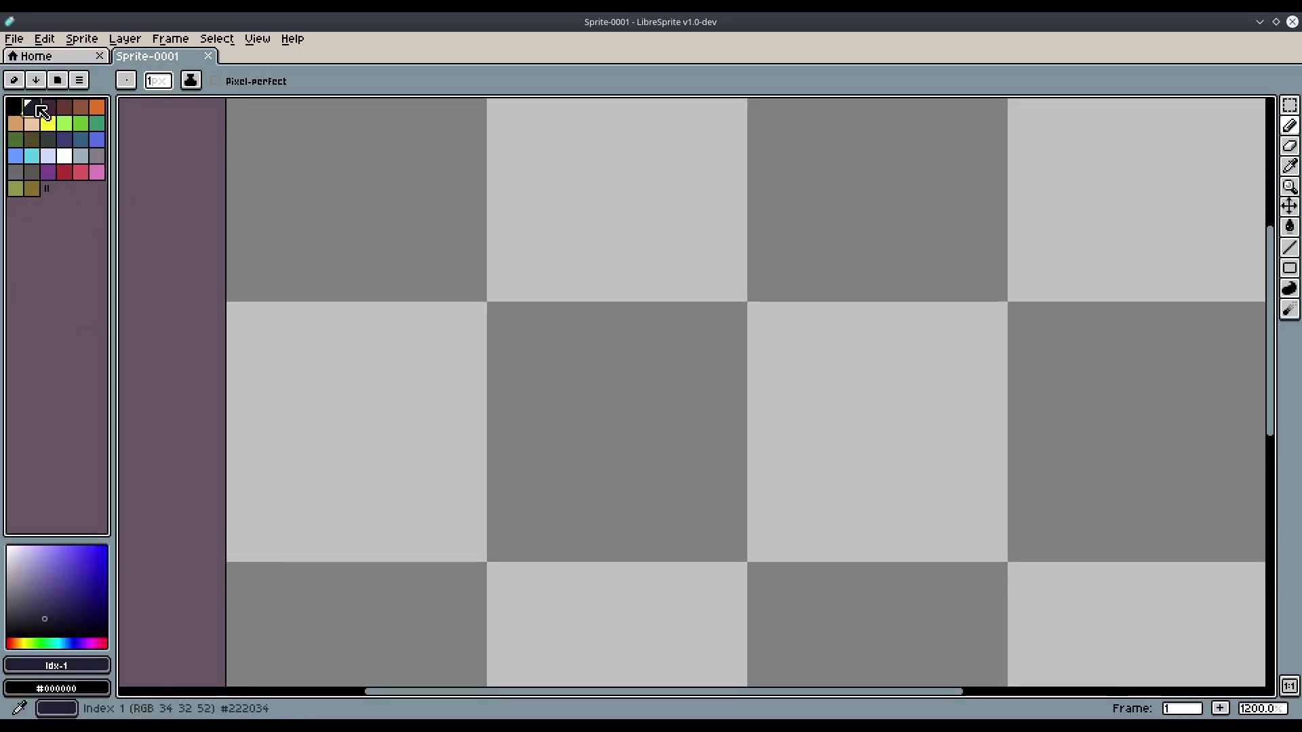
{"action": "left_click", "coordinate": [40, 666]}
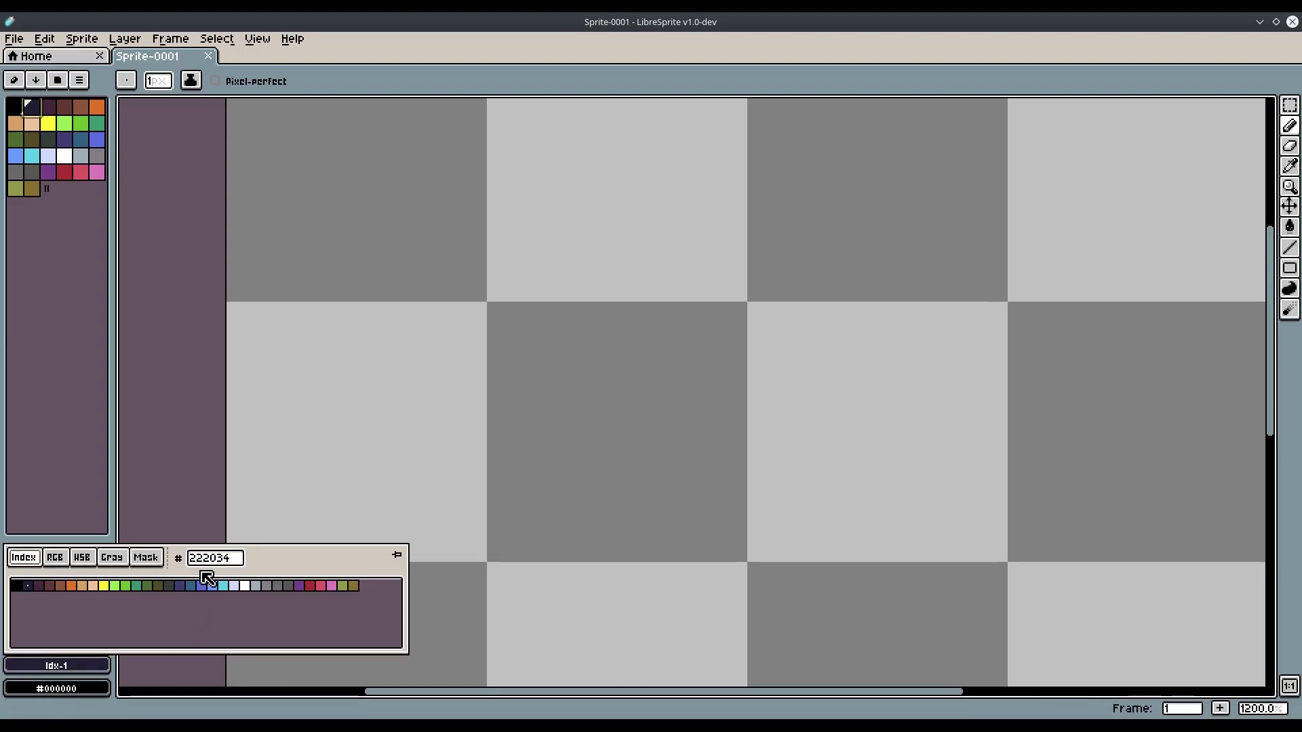
{"action": "left_click", "coordinate": [79, 80]}
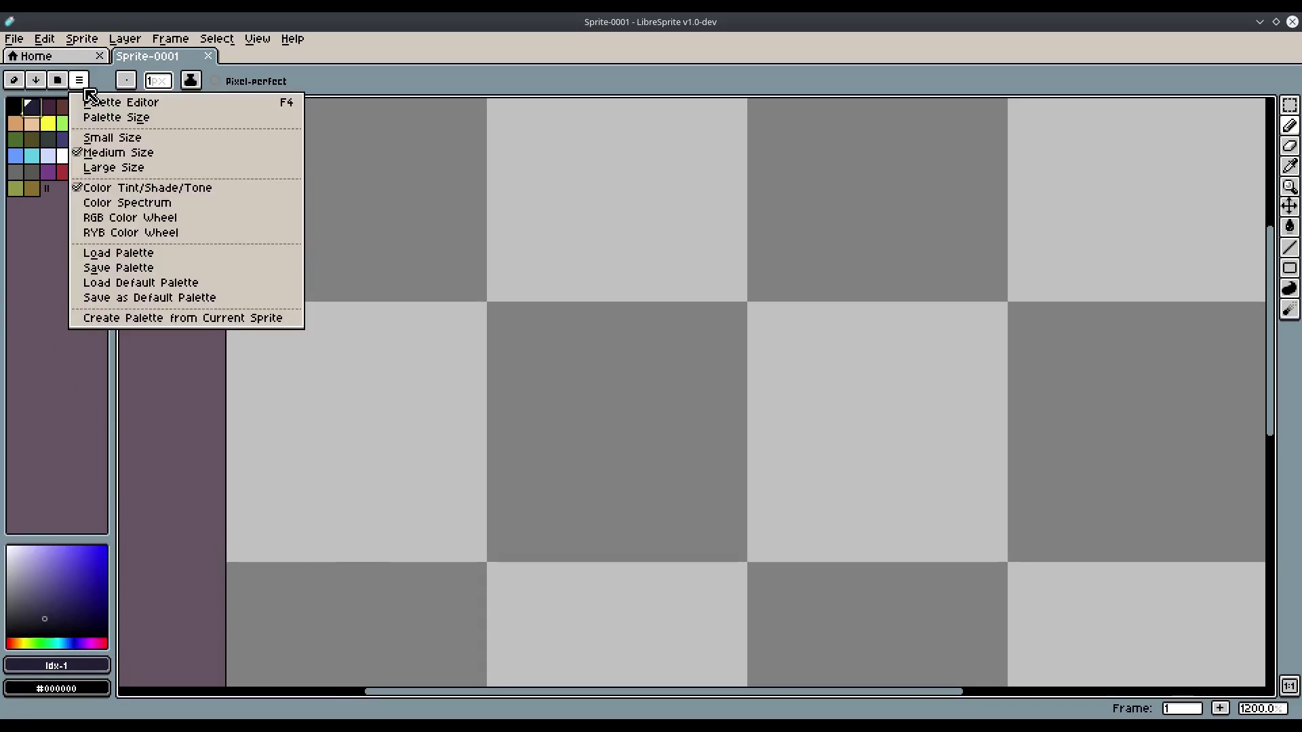
{"action": "left_click", "coordinate": [150, 253]}
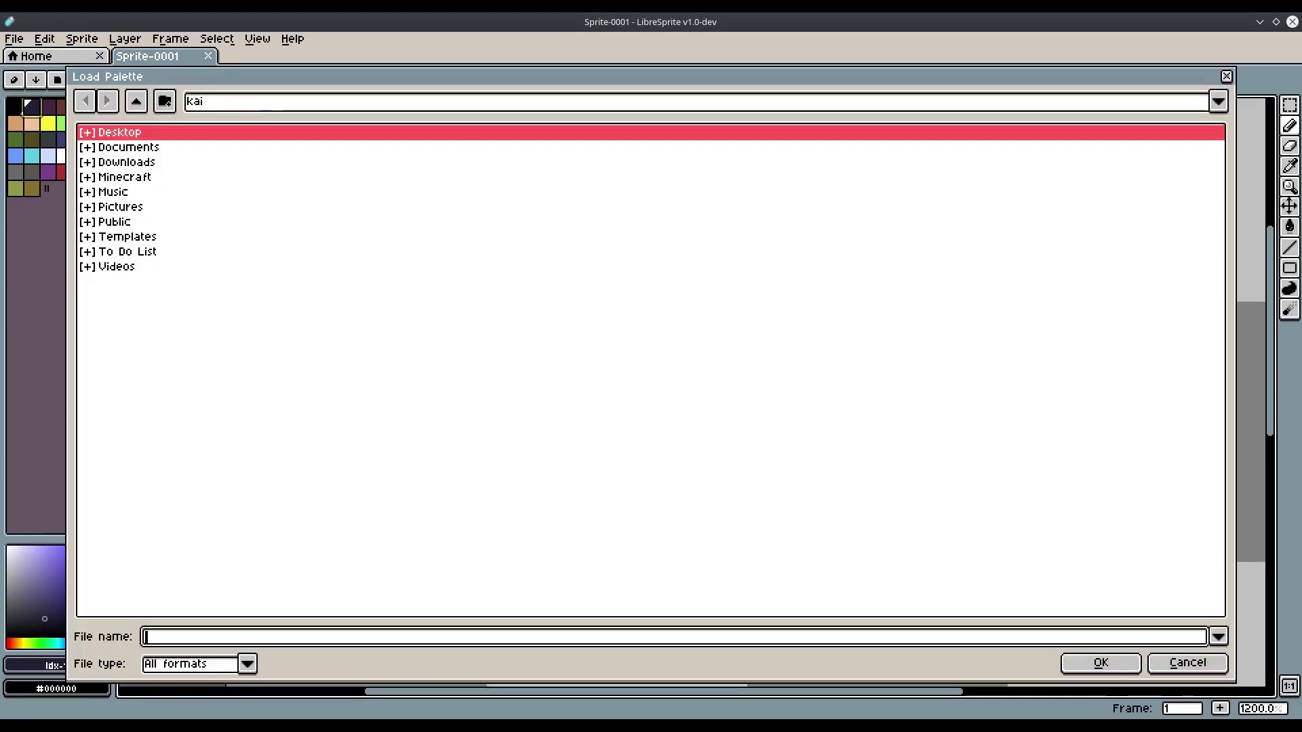
{"action": "left_click", "coordinate": [1180, 662]}
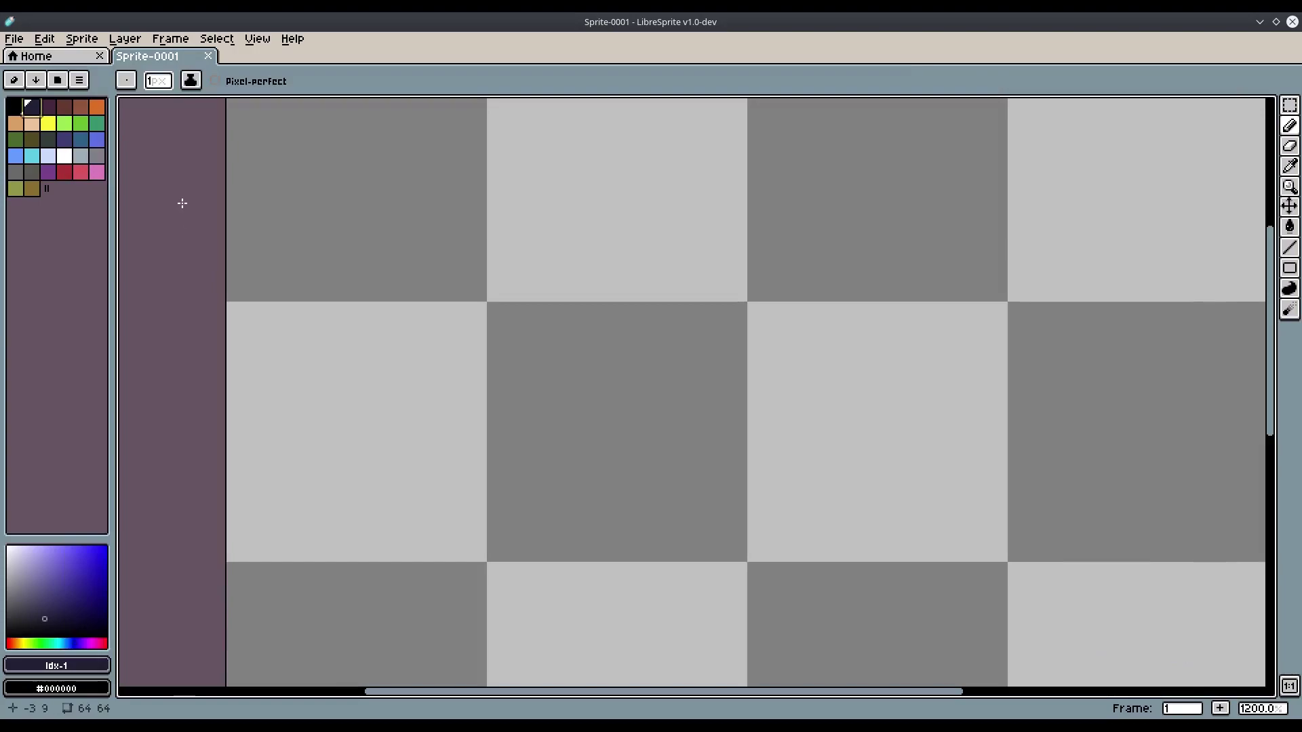
{"action": "left_click", "coordinate": [41, 82]}
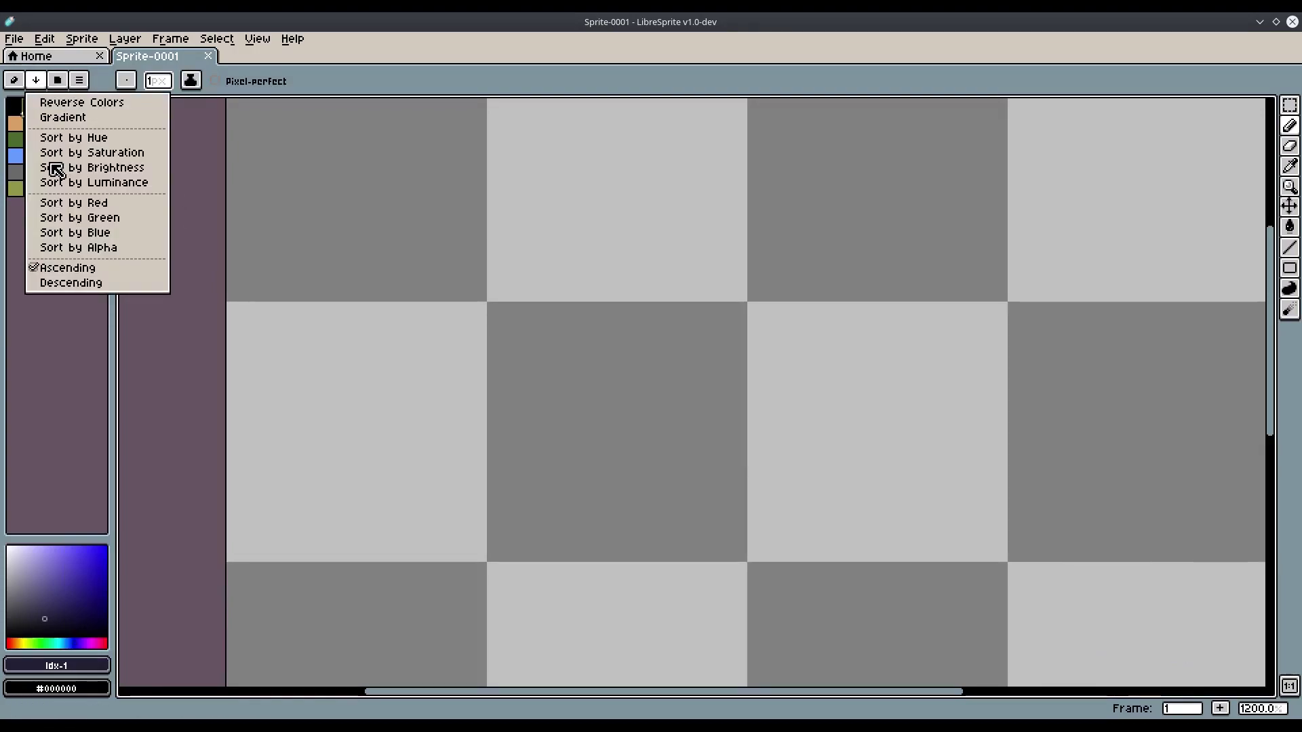
Load the db32 palette from the available preset palettes
{"action": "left_click", "coordinate": [59, 83]}
{"action": "scroll", "coordinate": [316, 299], "scroll_direction": "down", "scroll_amount": 10}
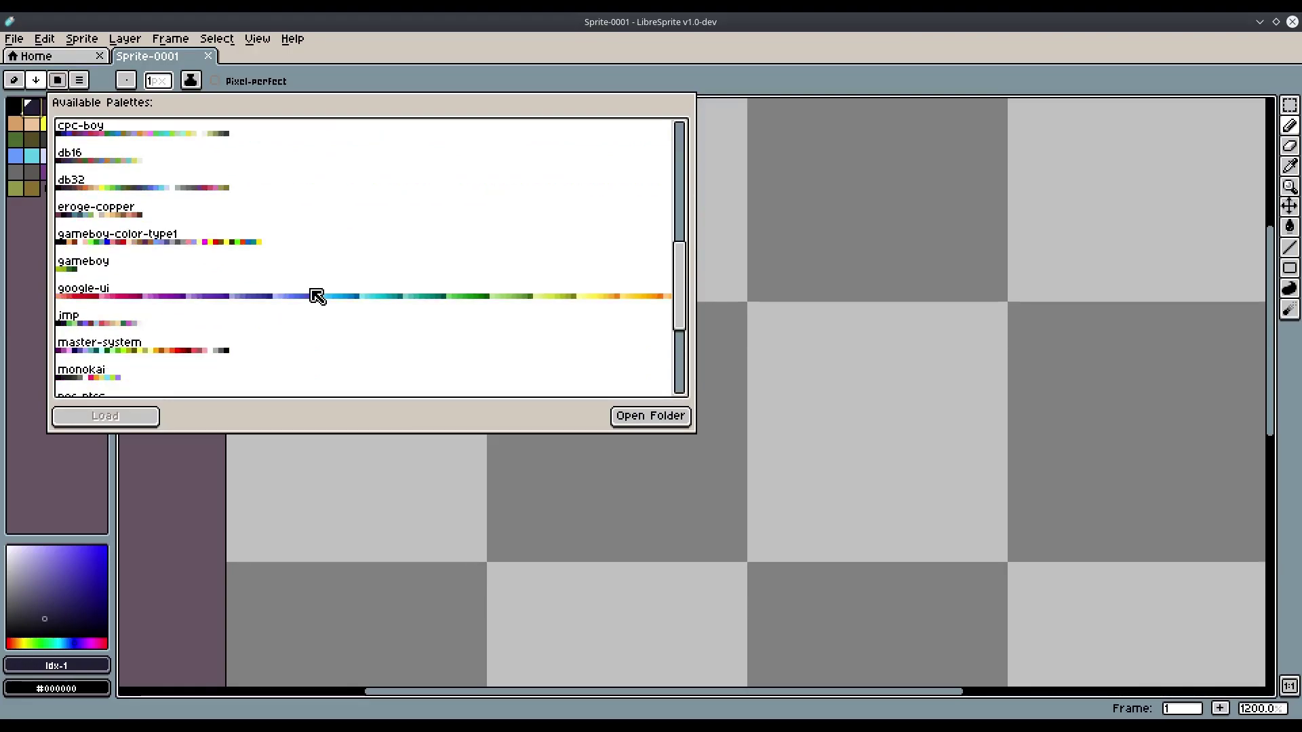
{"action": "left_click", "coordinate": [100, 196]}
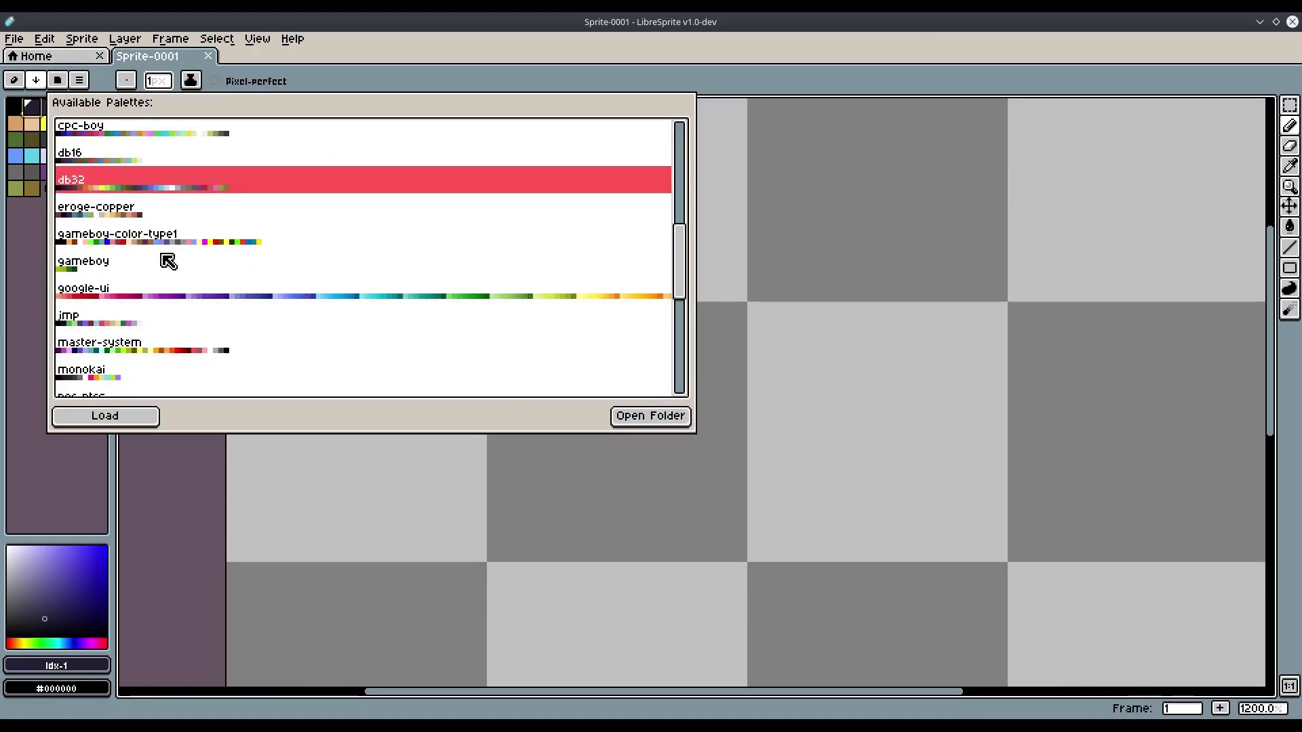
{"action": "left_click", "coordinate": [123, 421]}
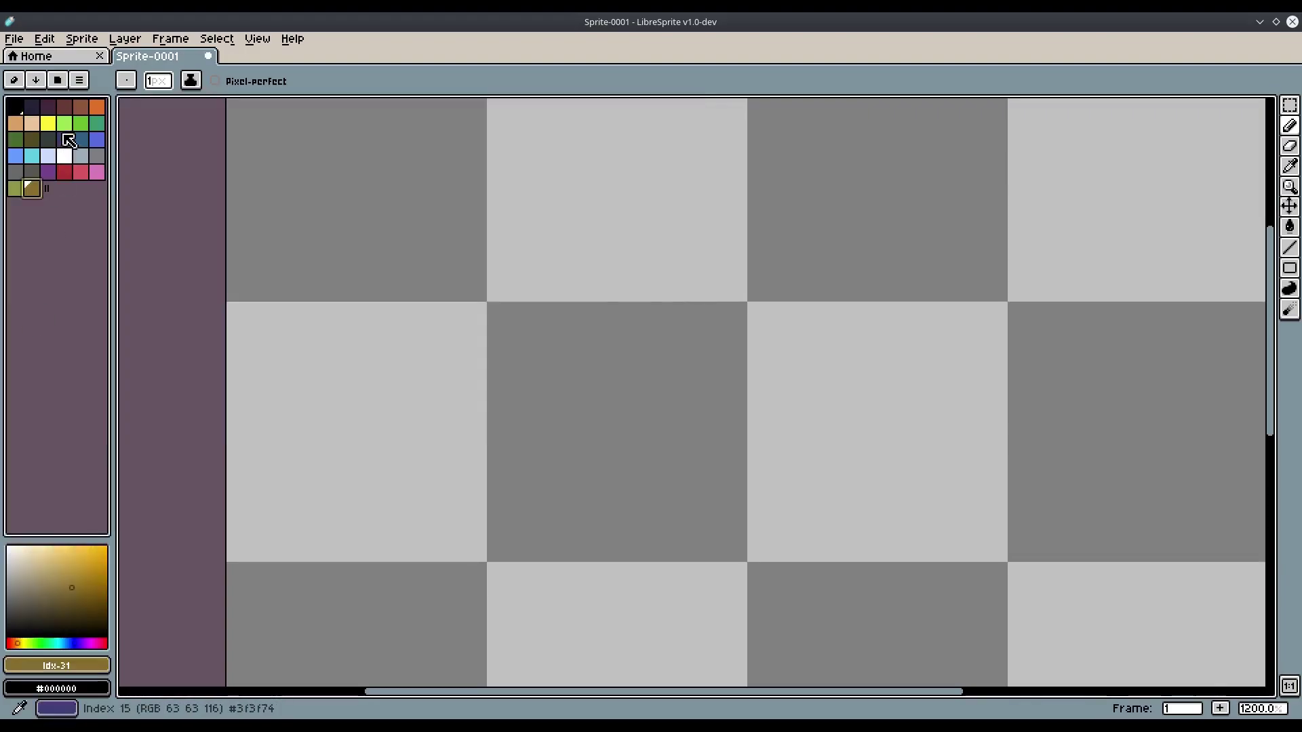
Draw a vertical line 7 pixels tall in dark color #222034 in the upper-left checker square of the canvas
{"action": "left_click", "coordinate": [32, 106]}
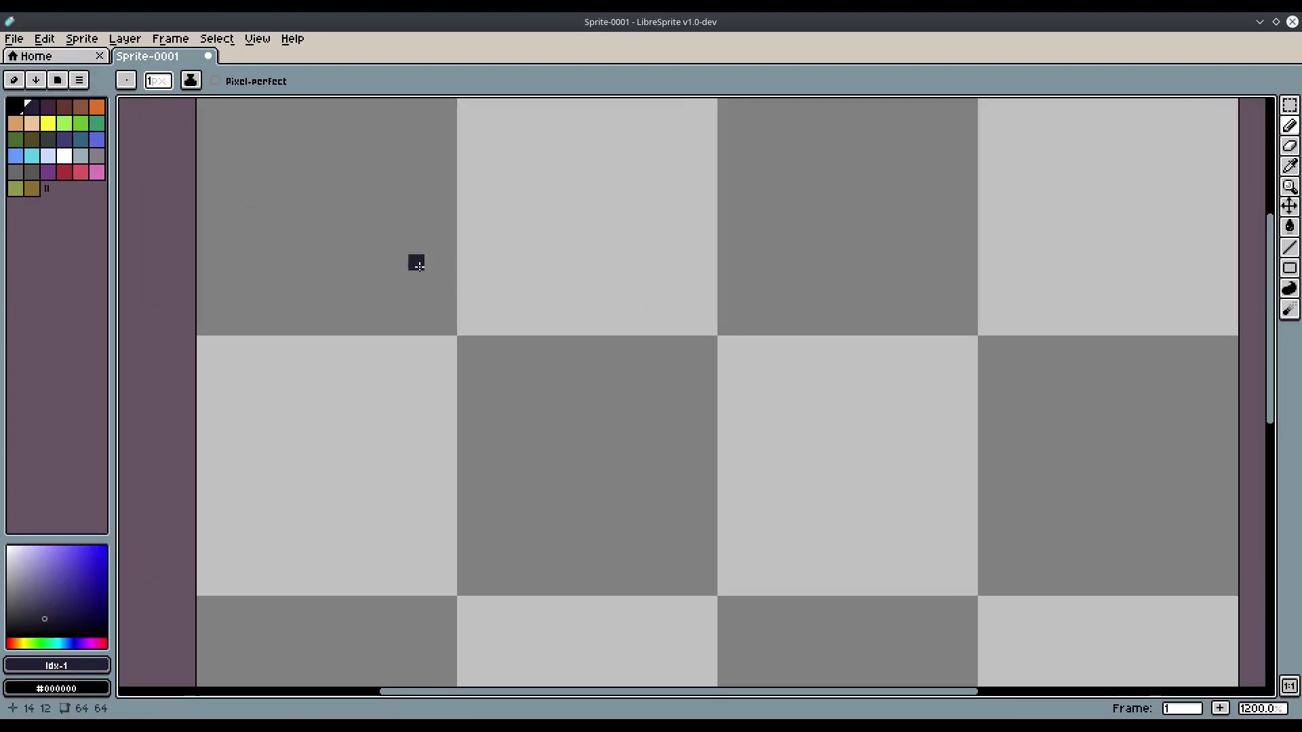
{"action": "scroll", "coordinate": [447, 278], "scroll_direction": "up", "scroll_amount": 1}
{"action": "left_click_drag", "start_coordinate": [480, 242], "coordinate": [481, 364]}
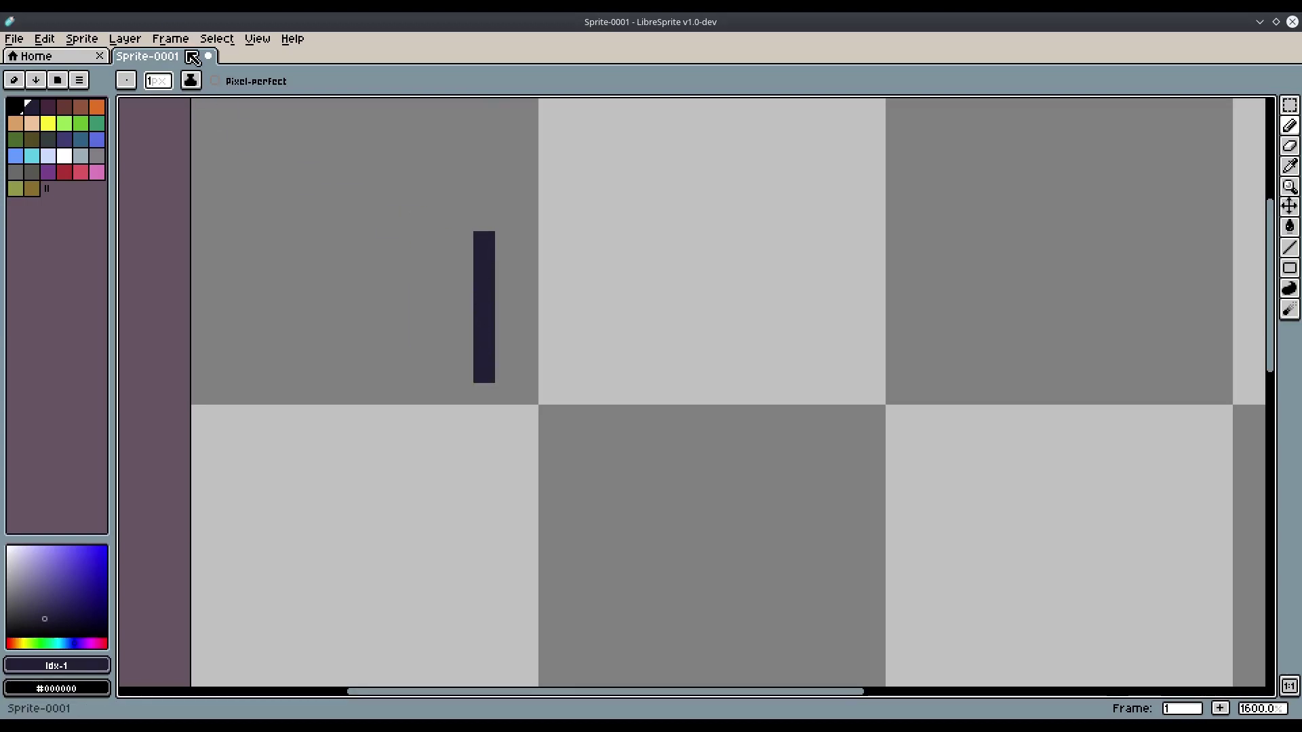
Set the grid's cell width and height to 1 pixel each
{"action": "left_click", "coordinate": [125, 39]}
{"action": "mouse_move", "coordinate": [257, 39]}
{"action": "mouse_move", "coordinate": [353, 114]}
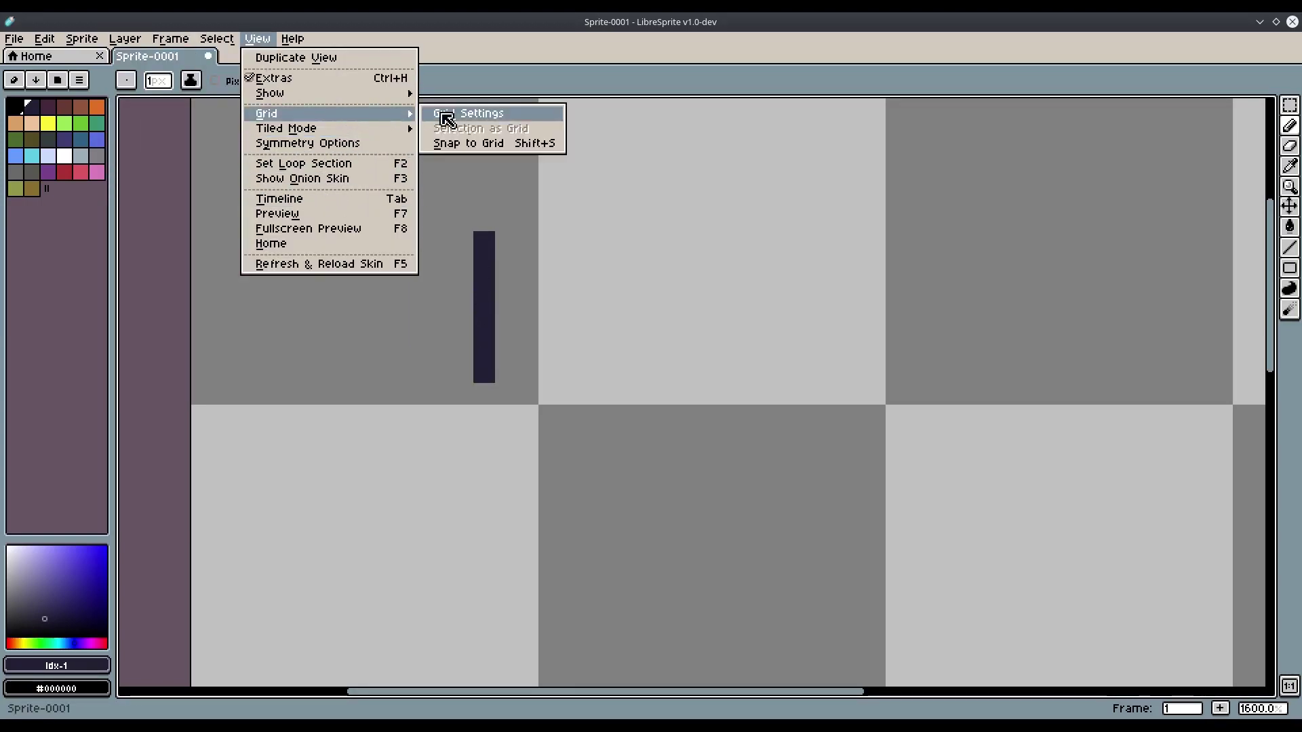
{"action": "left_click", "coordinate": [467, 119]}
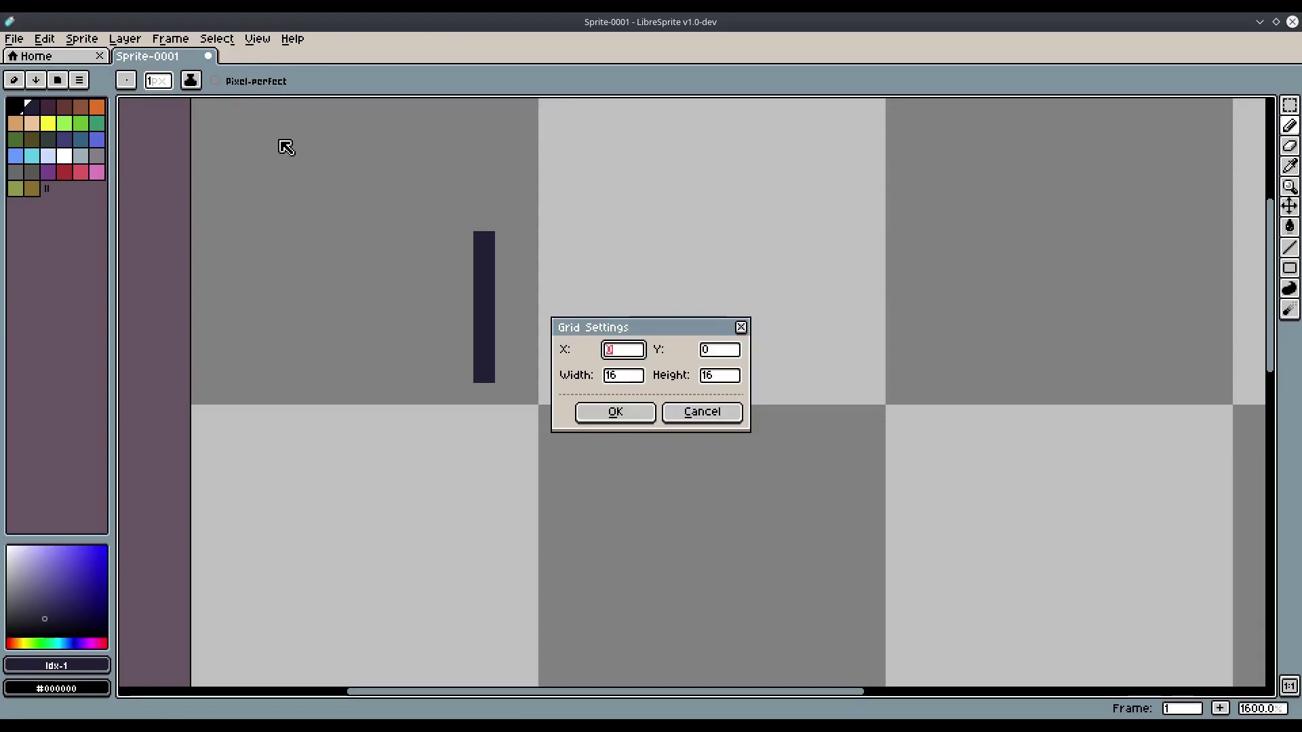
{"action": "left_click", "coordinate": [632, 377]}
{"action": "key", "text": "BackSpace"}
{"action": "left_click", "coordinate": [727, 377]}
{"action": "key", "text": "BackSpace"}
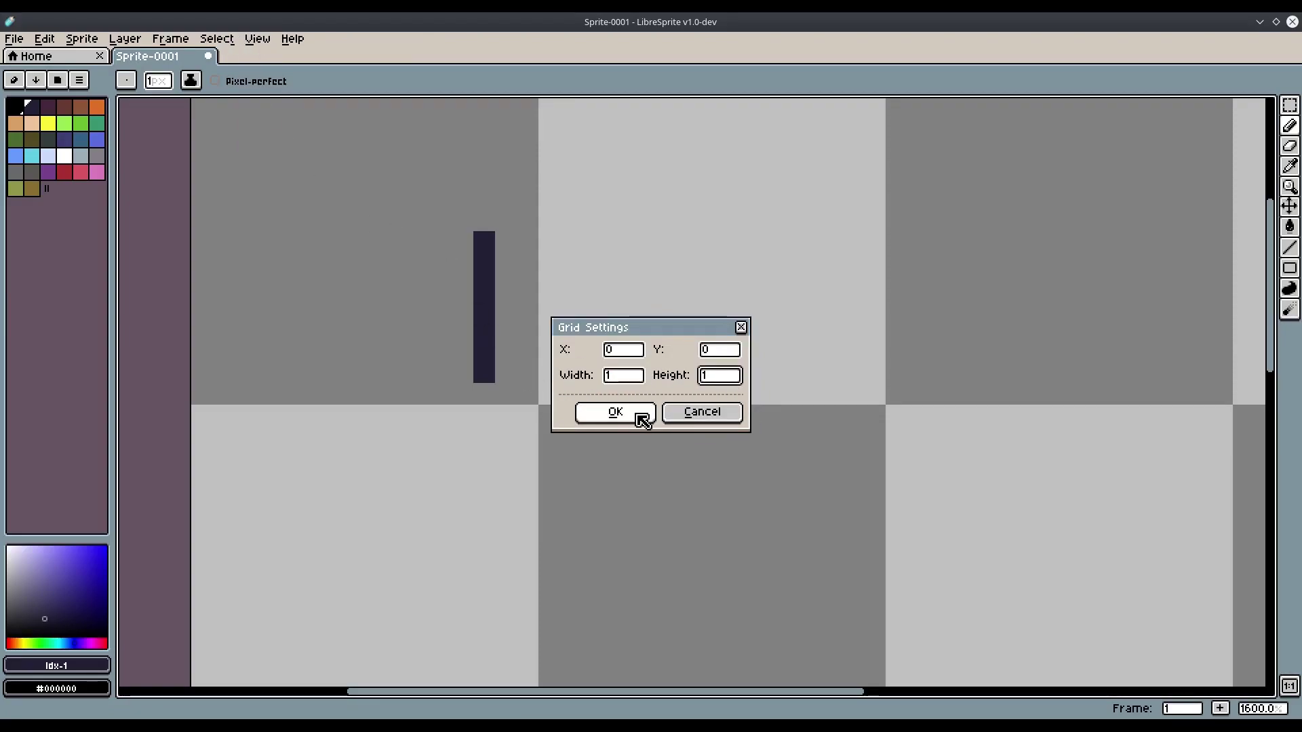
{"action": "left_click", "coordinate": [638, 416]}
Enable Snap to Grid for drawing on the sprite
{"action": "left_click", "coordinate": [254, 41]}
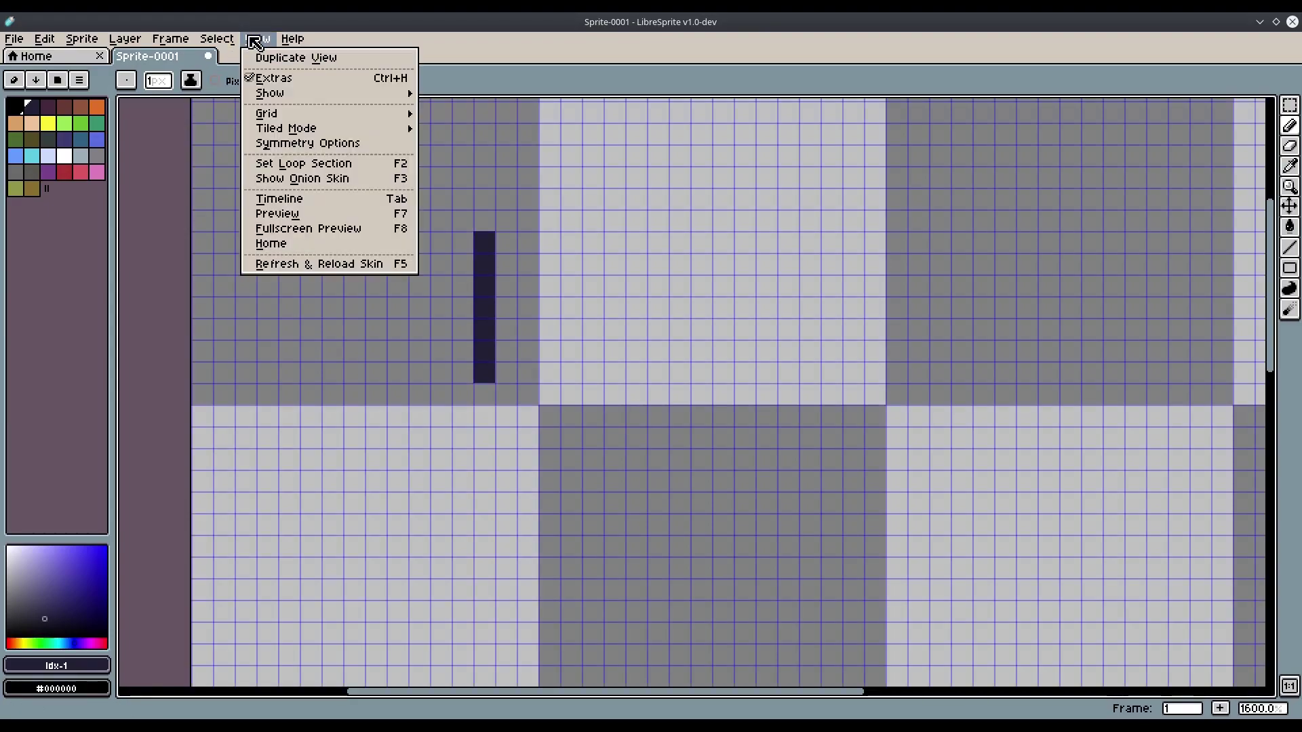
{"action": "mouse_move", "coordinate": [289, 117]}
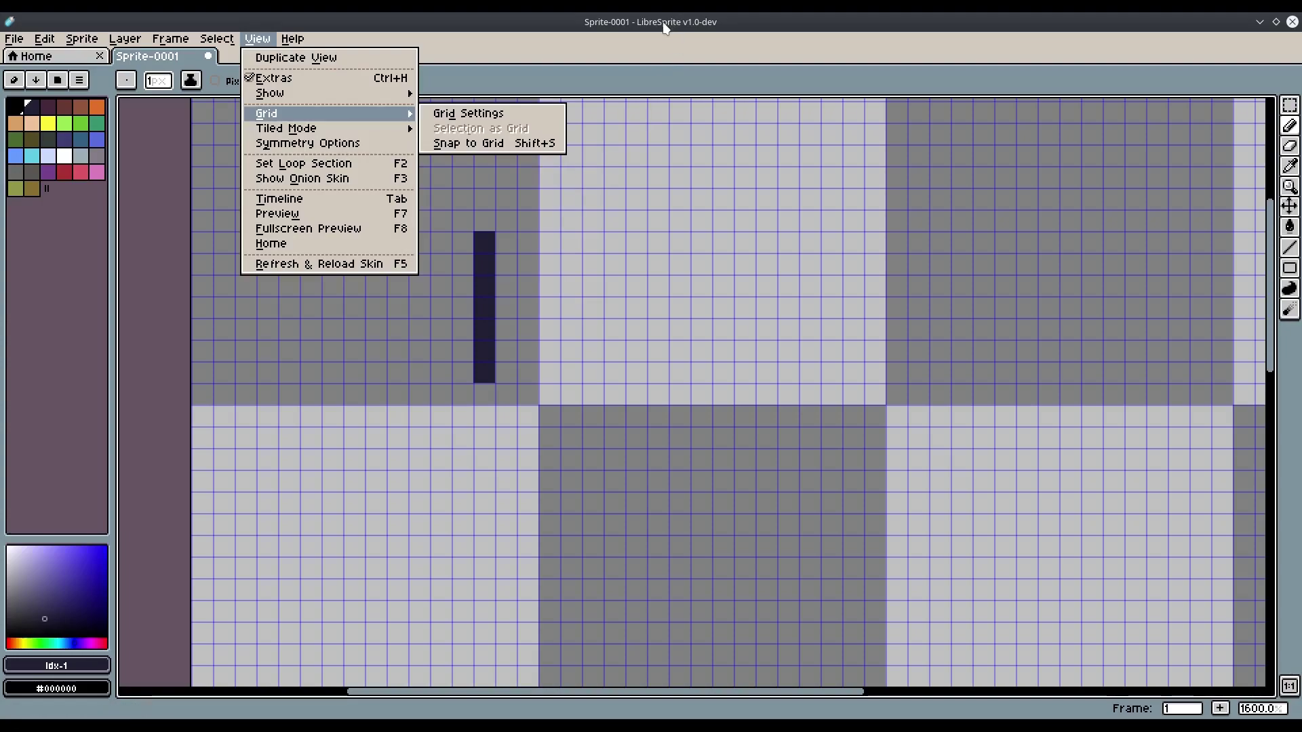
{"action": "key", "text": "shift+s"}
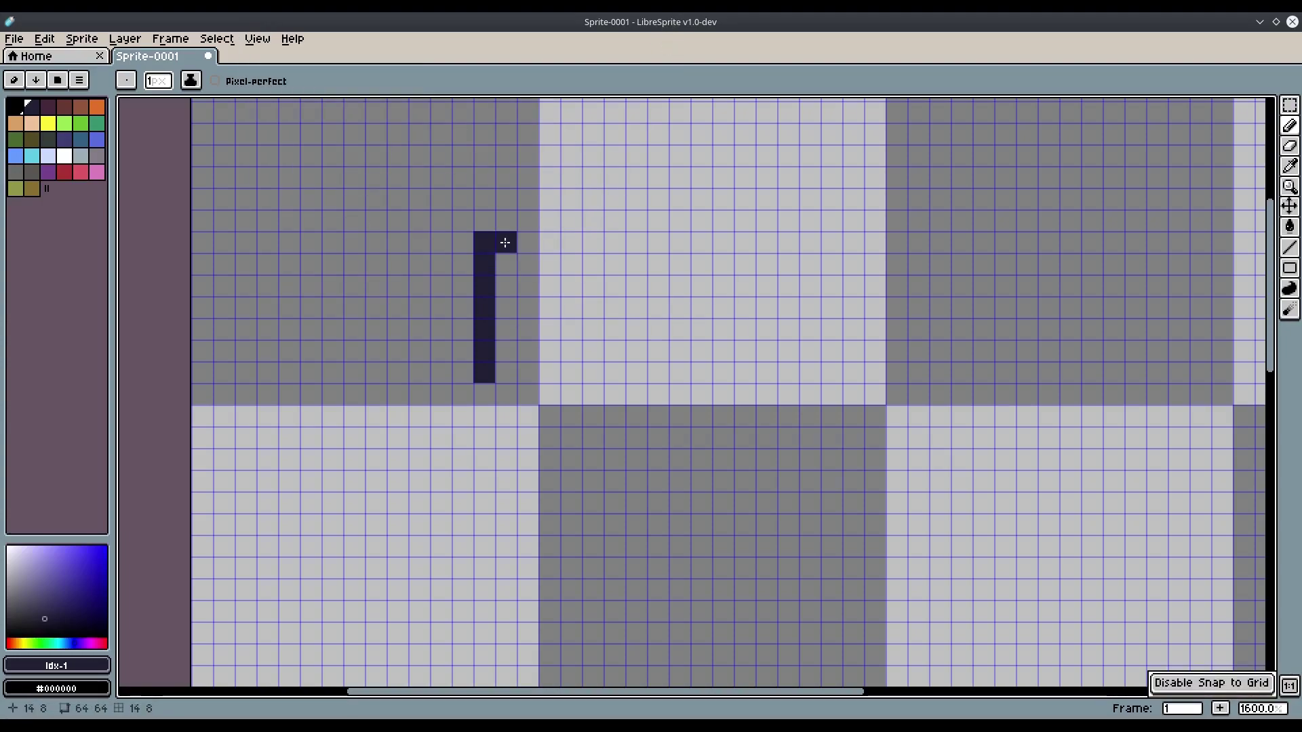
Undo the extra dark pixel and redraw the 7-pixel stem and its upper side pixel in white
{"action": "left_click", "coordinate": [508, 308]}
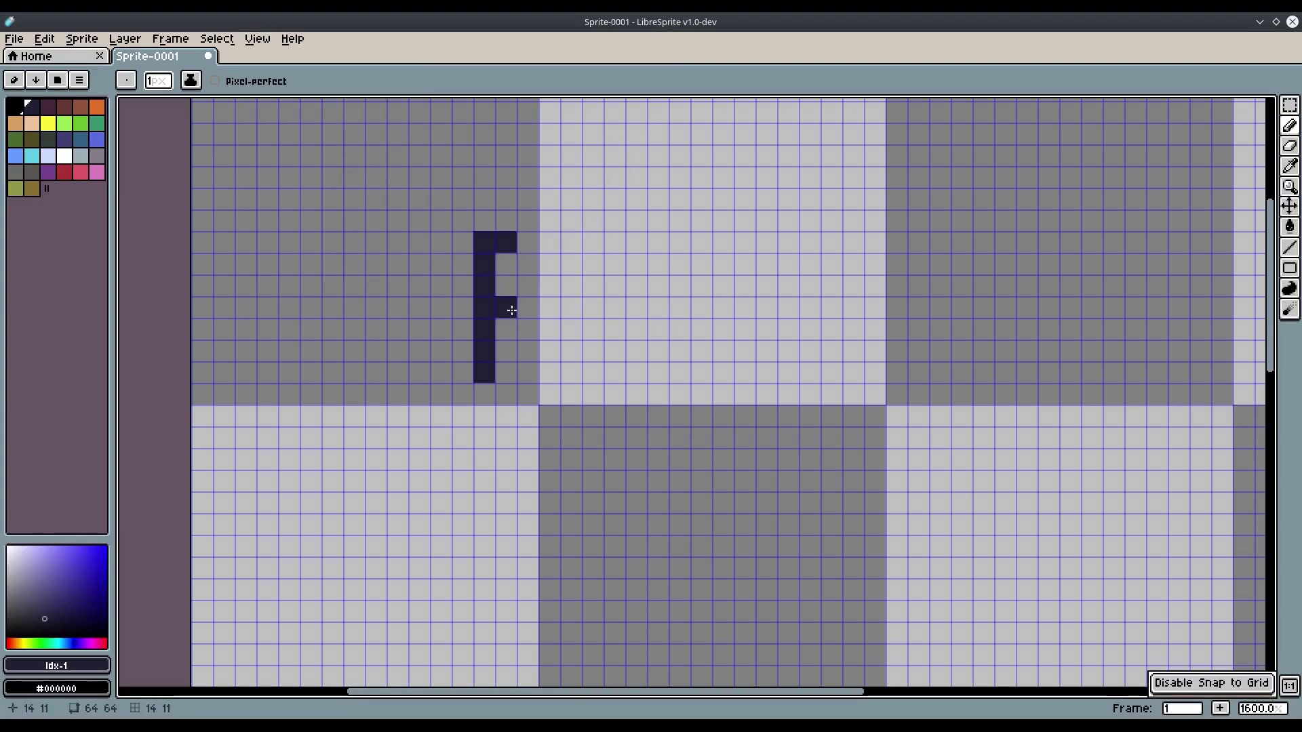
{"action": "key", "text": "ctrl+z"}
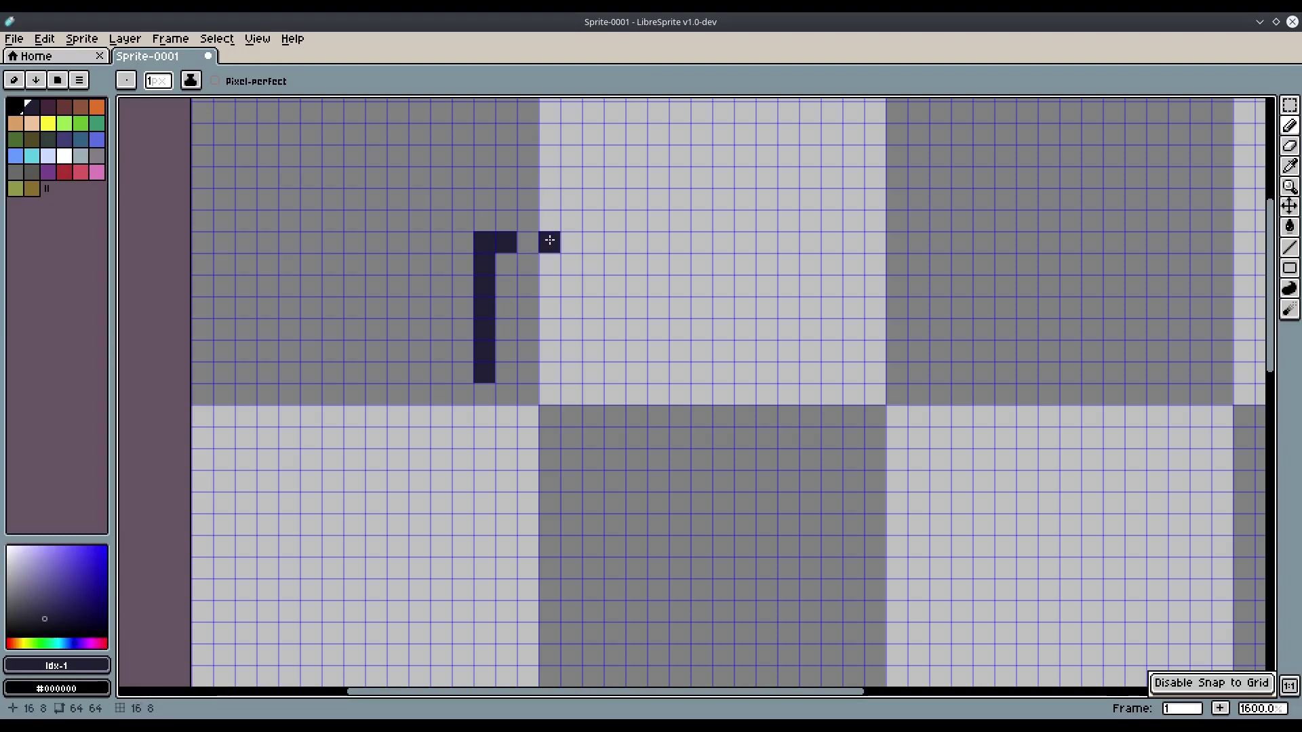
{"action": "left_click", "coordinate": [69, 159]}
{"action": "left_click_drag", "start_coordinate": [483, 242], "coordinate": [484, 373]}
{"action": "left_click", "coordinate": [496, 293]}
{"action": "left_click", "coordinate": [505, 246]}
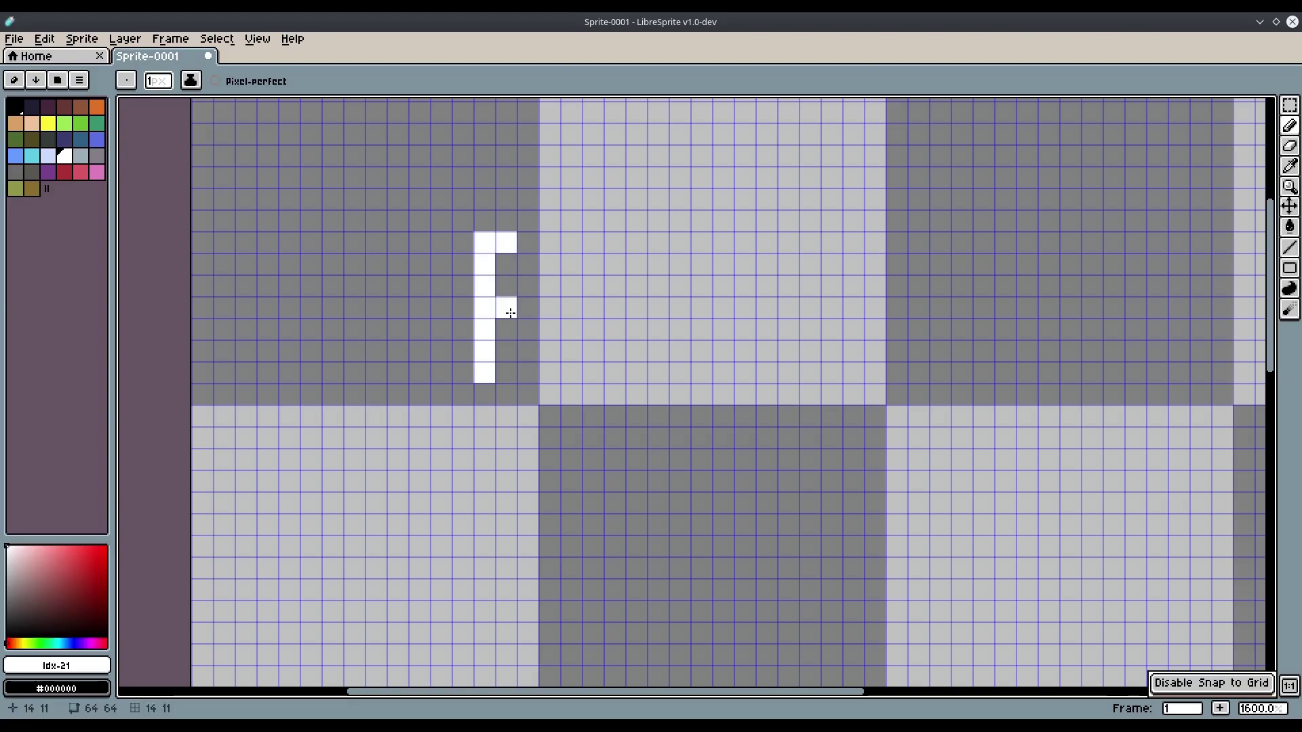
Erase the lower three pixels of the white stem and set the eraser size to 1 px
{"action": "key", "text": "e"}
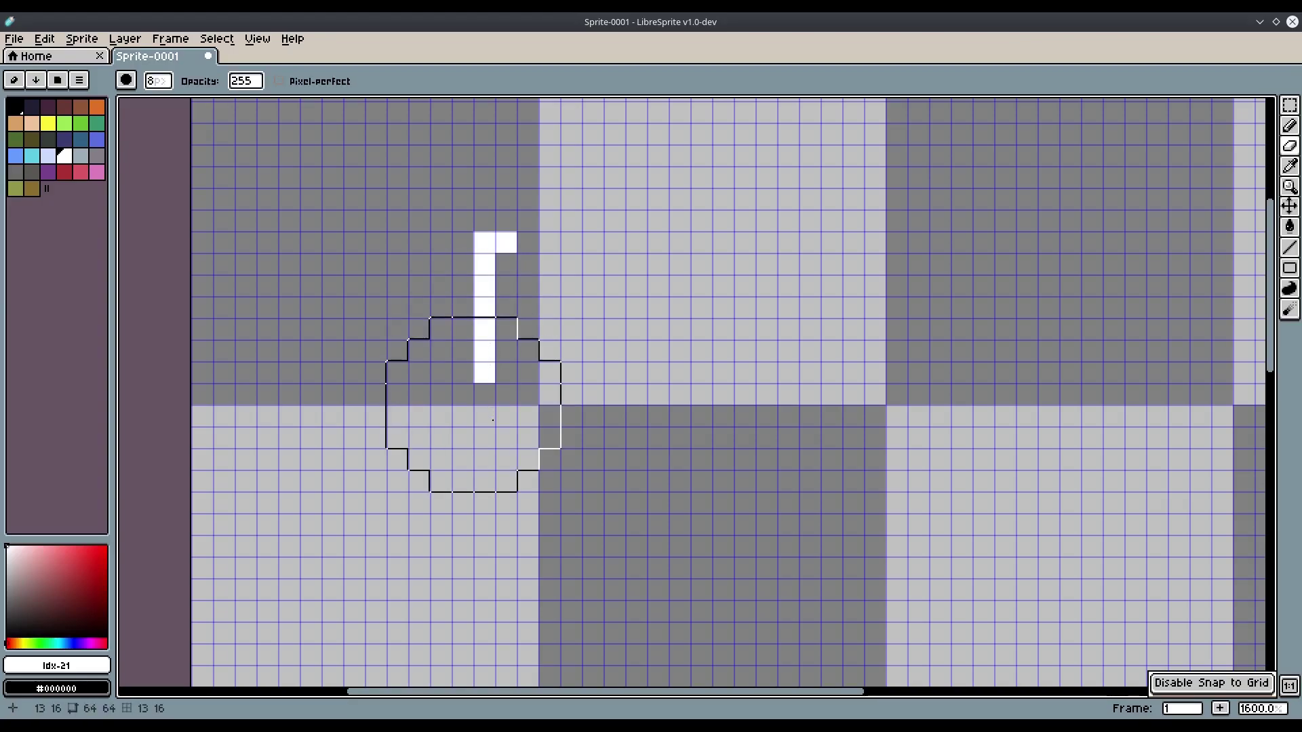
{"action": "left_click", "coordinate": [493, 422]}
{"action": "left_click", "coordinate": [64, 156]}
{"action": "type", "text": "1"}
{"action": "key", "text": "Return"}
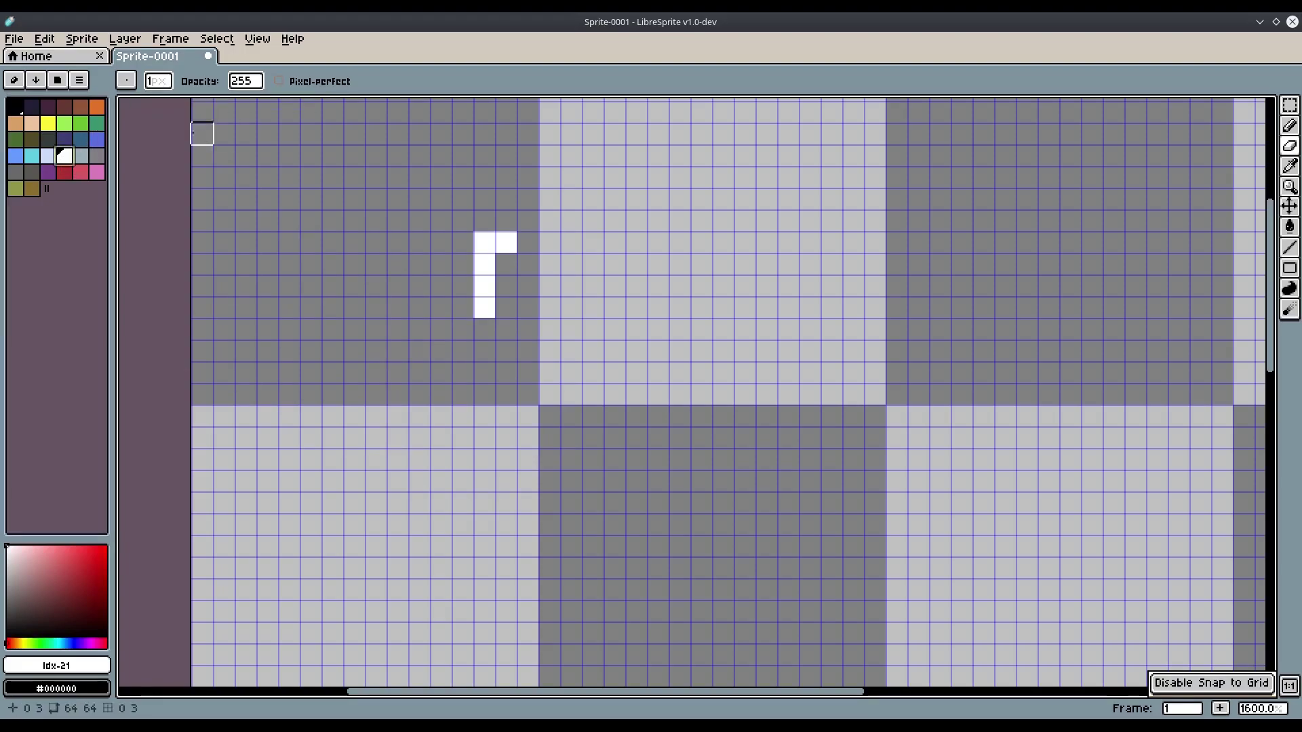
Complete the white letter A with the Pencil tool, 3 pixels wide, adding its top, crossbar and second leg
{"action": "key", "text": "b"}
{"action": "left_click", "coordinate": [529, 262]}
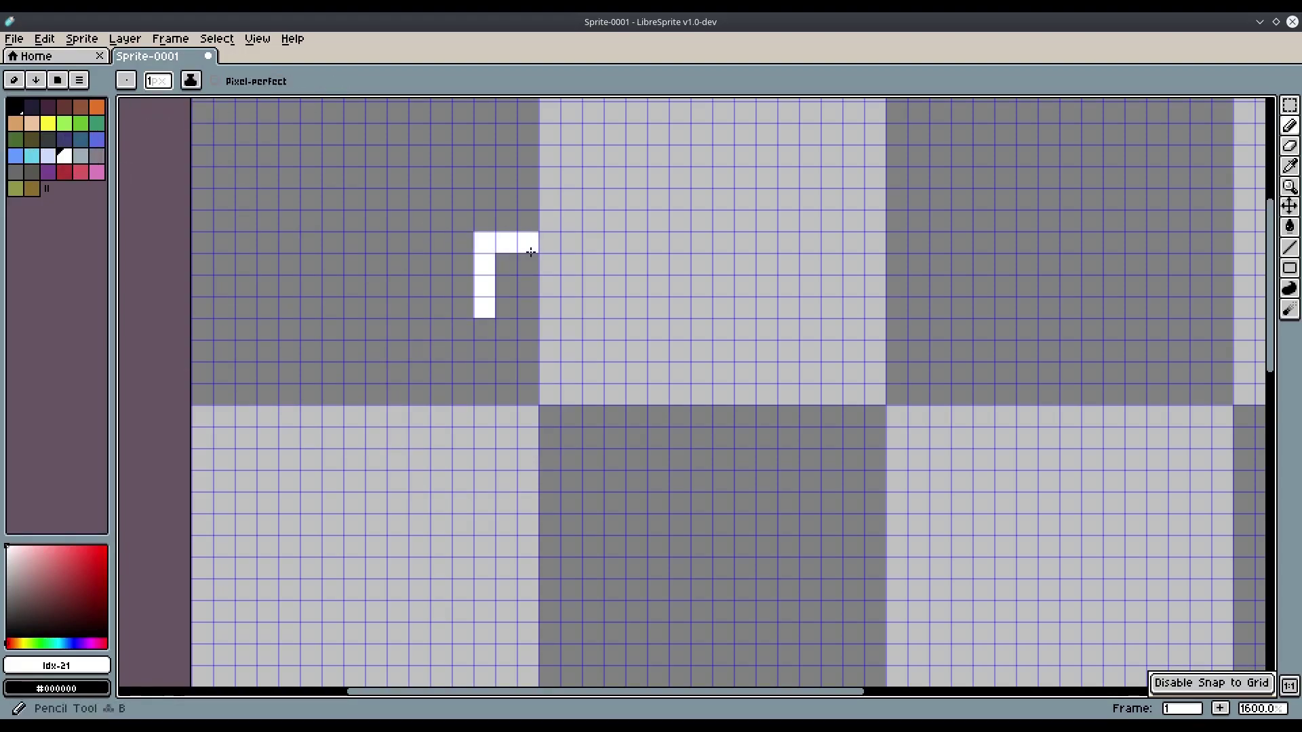
{"action": "left_click", "coordinate": [528, 307]}
{"action": "left_click", "coordinate": [506, 285]}
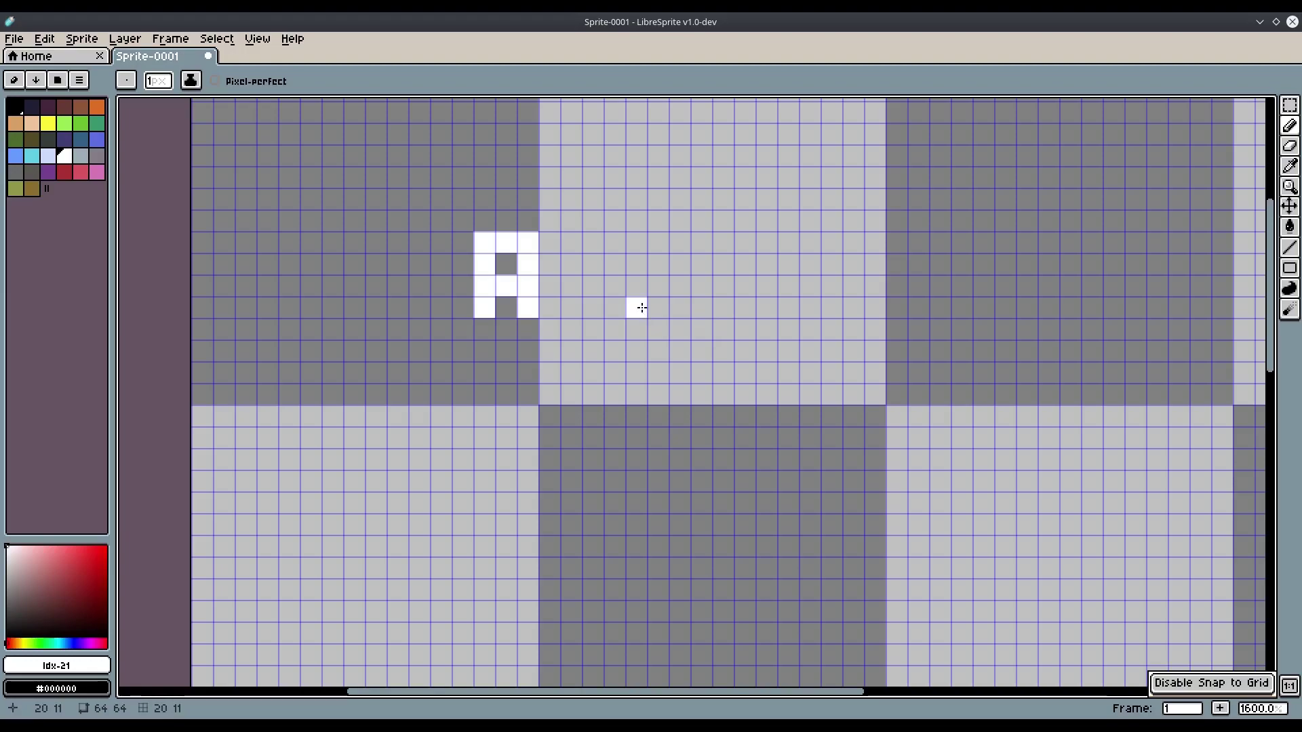
Draw a white letter B, 3 pixels wide and 5 pixels tall, beside the A, leaving its upper outer corner open
{"action": "left_click_drag", "start_coordinate": [570, 242], "coordinate": [573, 306]}
{"action": "left_click", "coordinate": [599, 245]}
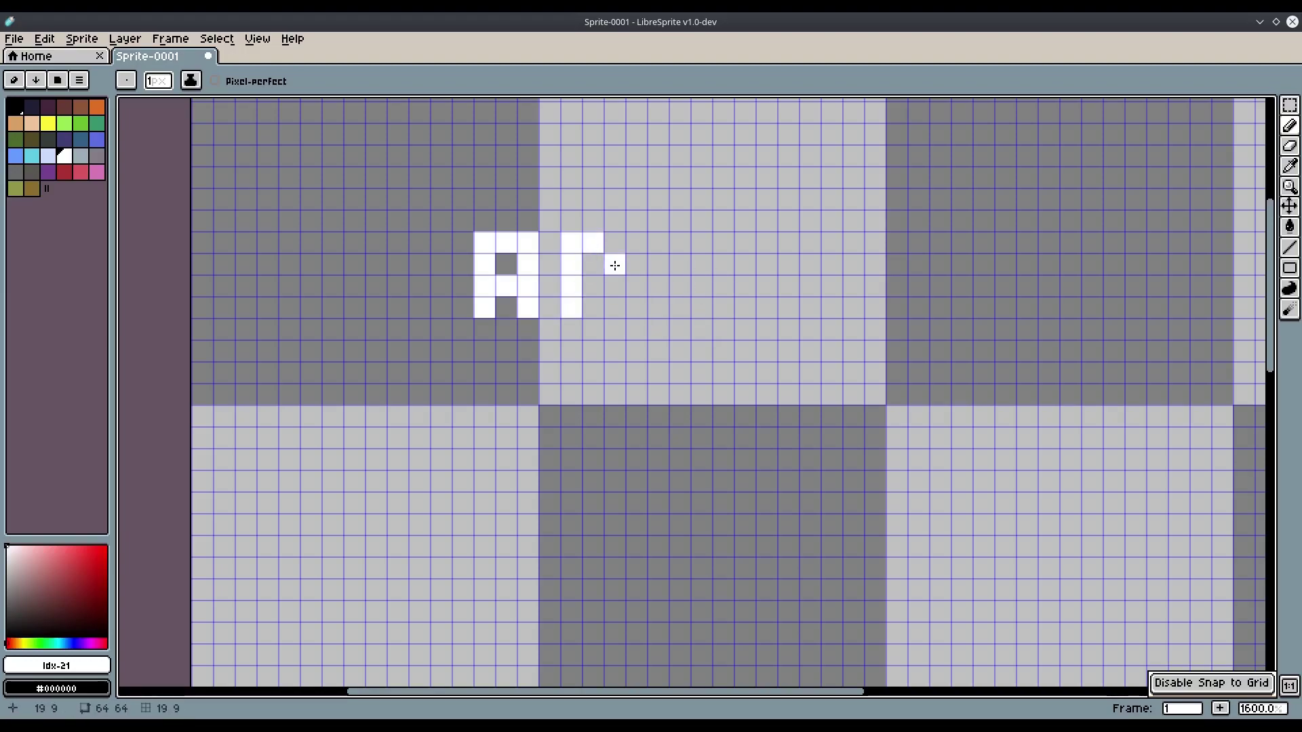
{"action": "left_click", "coordinate": [595, 328]}
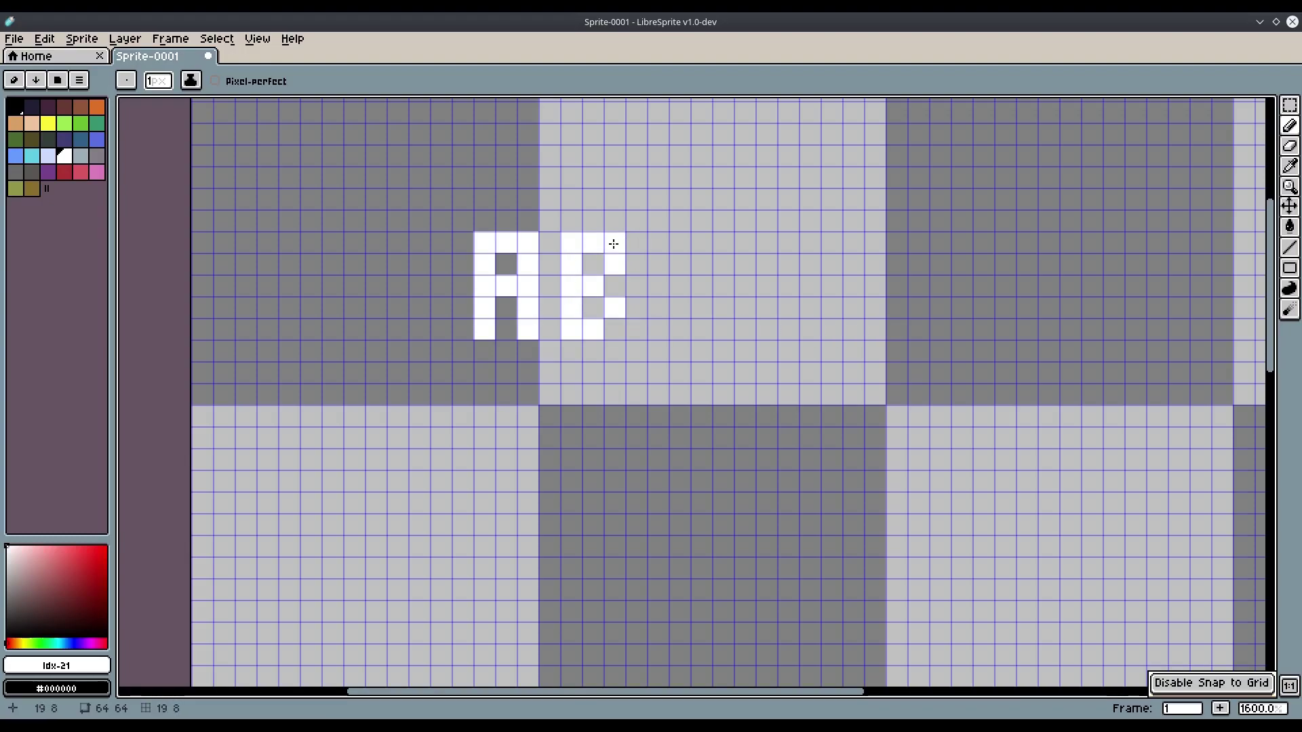
{"action": "key", "text": "ctrl+z"}
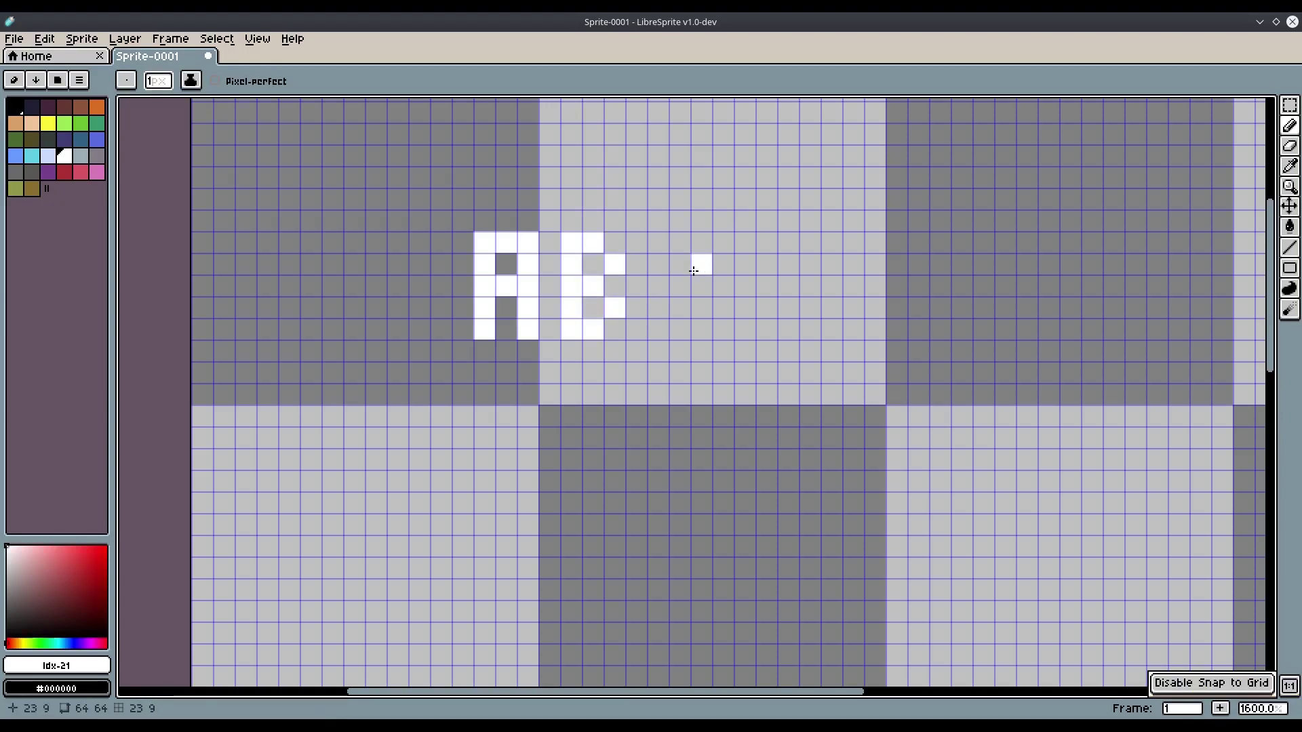
{"action": "left_click_drag", "start_coordinate": [678, 265], "coordinate": [680, 285]}
{"action": "left_click_drag", "start_coordinate": [701, 242], "coordinate": [702, 284]}
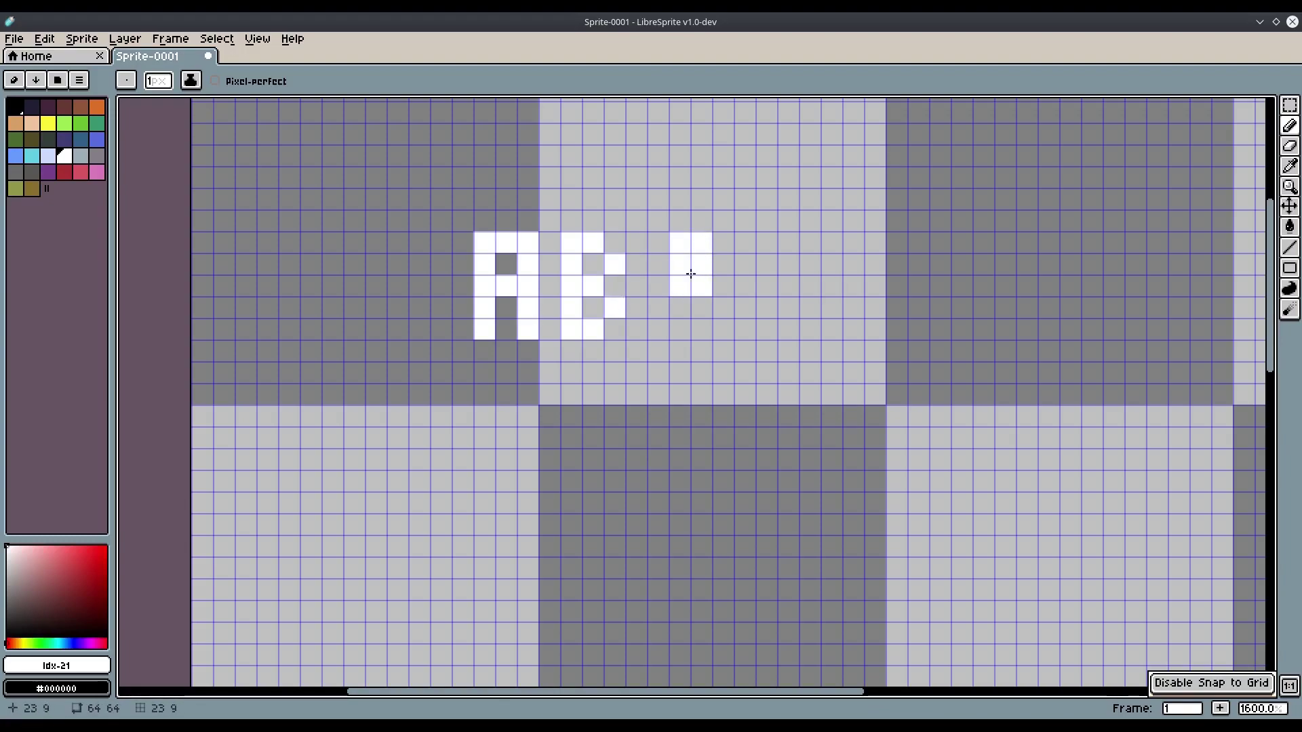
{"action": "key", "text": "ctrl+z"}
{"action": "key", "text": "ctrl+z"}
{"action": "key", "text": "ctrl+z"}
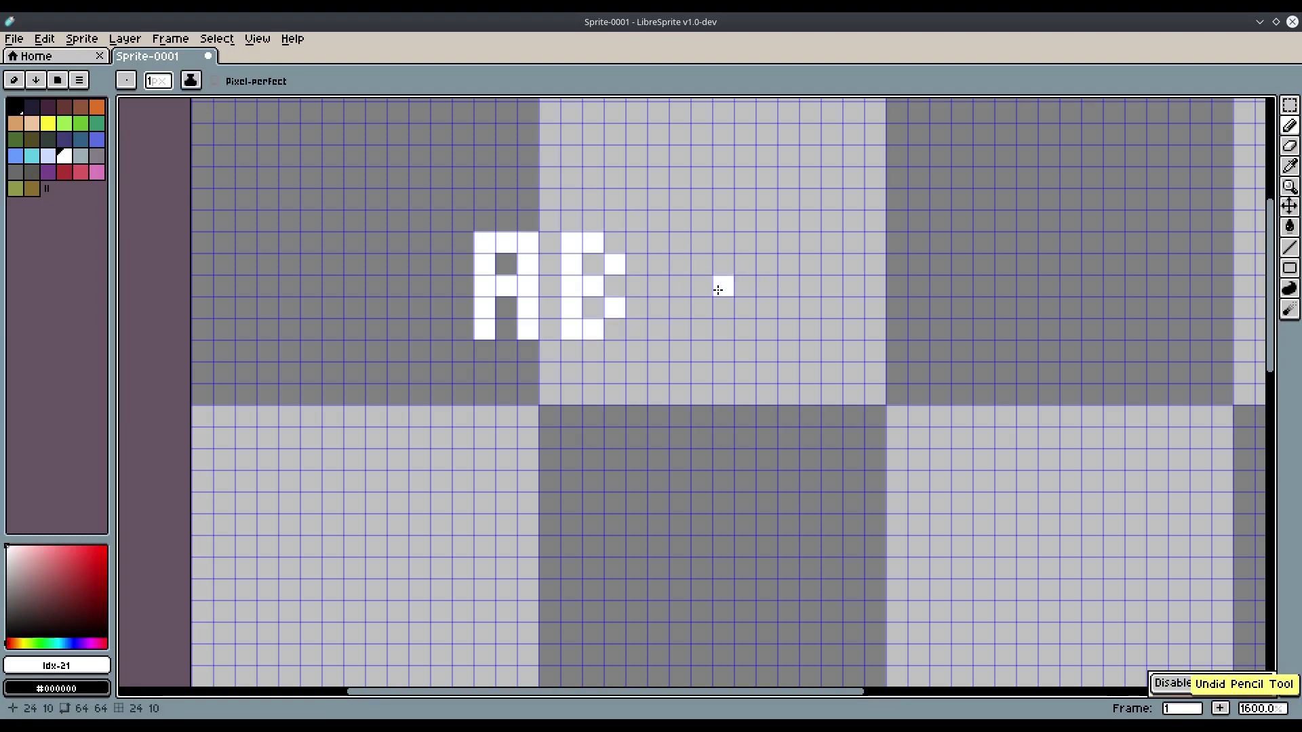
Draw a white letter C, 3 pixels wide and 5 pixels tall, one pixel after the B
{"action": "left_click_drag", "start_coordinate": [654, 267], "coordinate": [546, 270]}
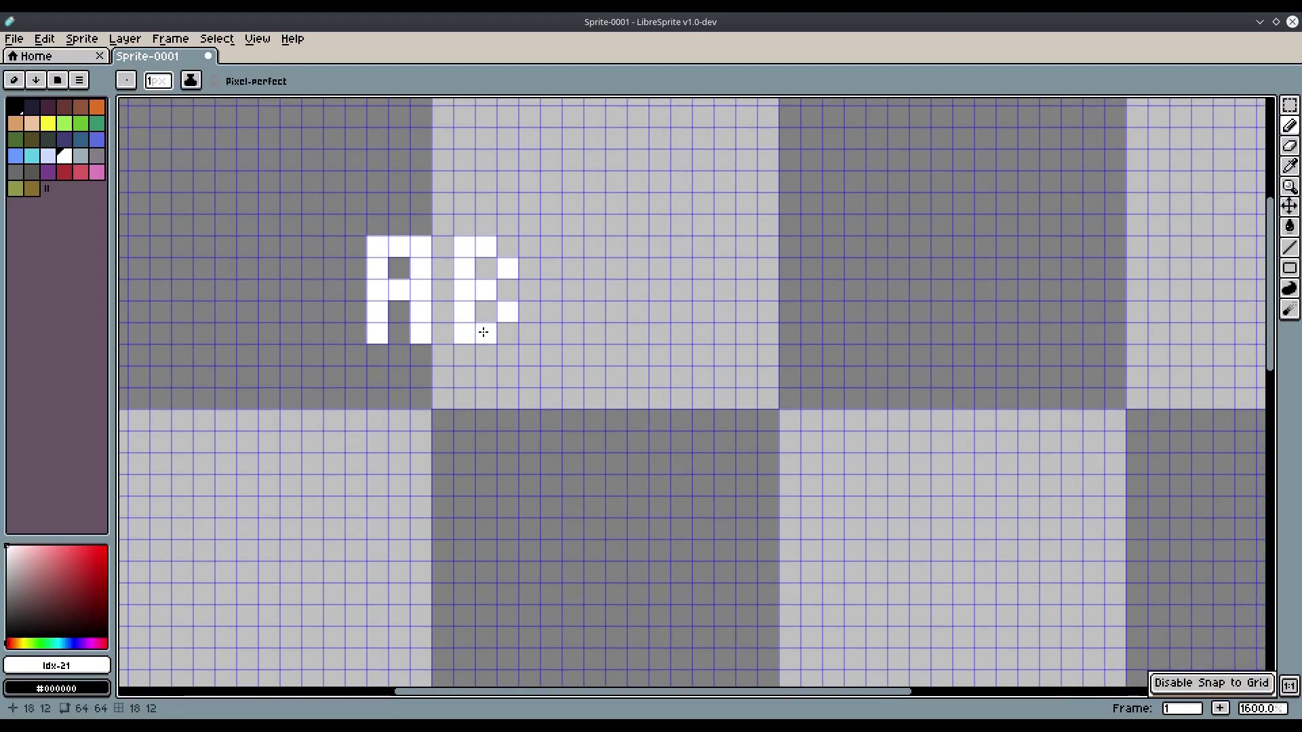
{"action": "mouse_move", "coordinate": [553, 253]}
{"action": "left_mouse_down"}
{"action": "mouse_move", "coordinate": [556, 329]}
{"action": "mouse_move", "coordinate": [589, 318]}
{"action": "mouse_move", "coordinate": [594, 248]}
{"action": "left_mouse_up"}
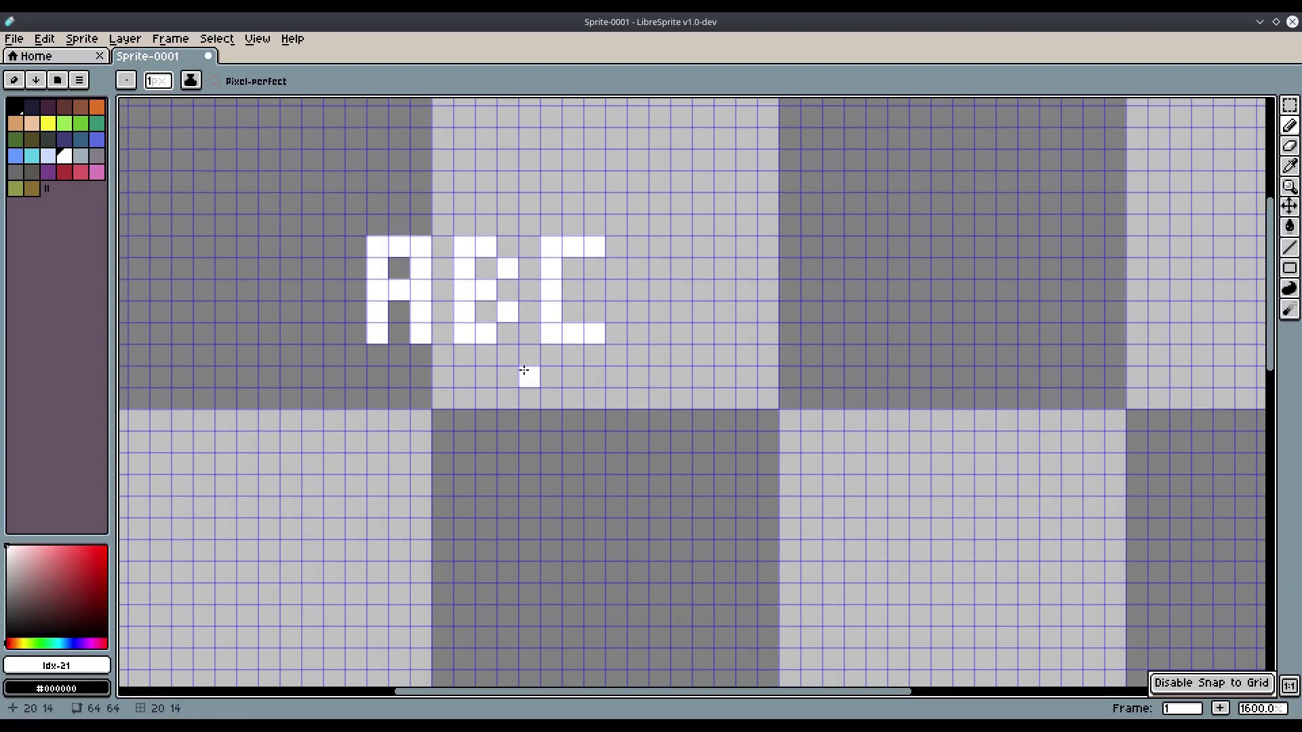
Draw a white letter D and a white letter E after the C, each 3 pixels wide and 5 pixels tall
{"action": "left_click_drag", "start_coordinate": [638, 248], "coordinate": [644, 332]}
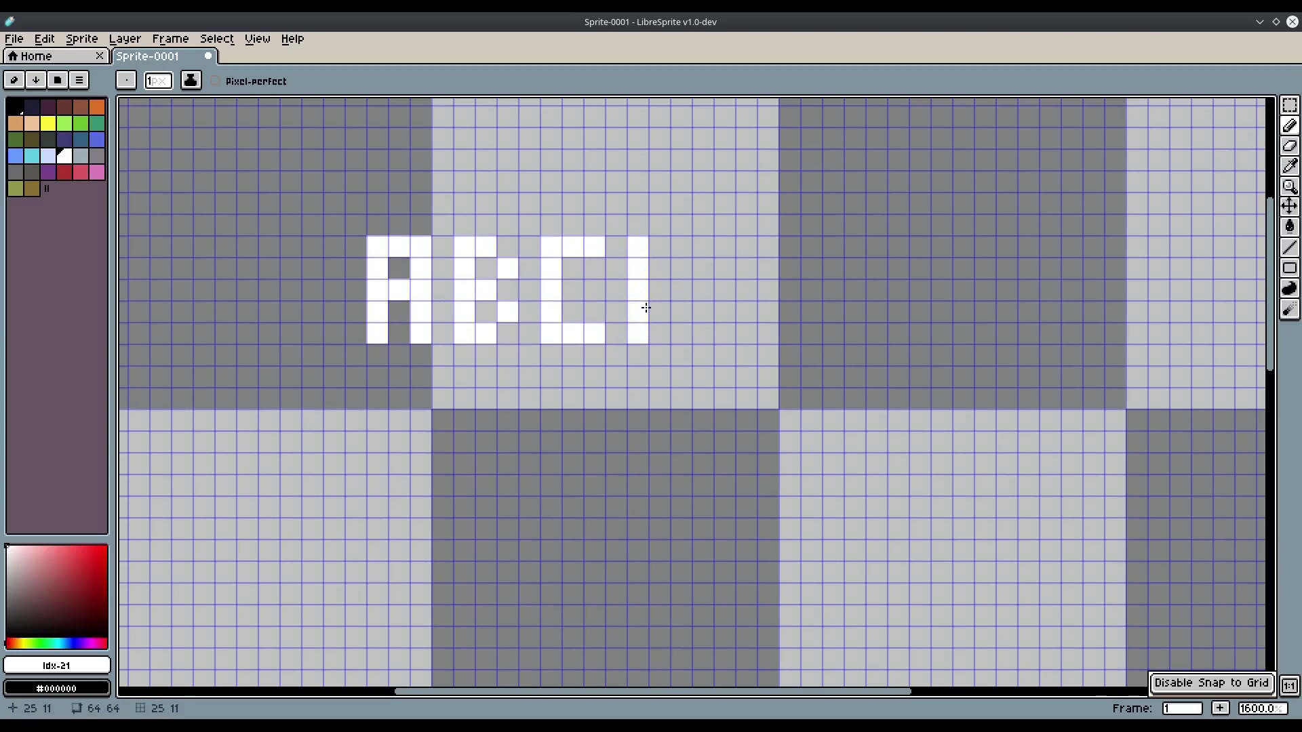
{"action": "left_click", "coordinate": [656, 248]}
{"action": "left_click", "coordinate": [678, 270]}
{"action": "left_click_drag", "start_coordinate": [677, 270], "coordinate": [661, 333]}
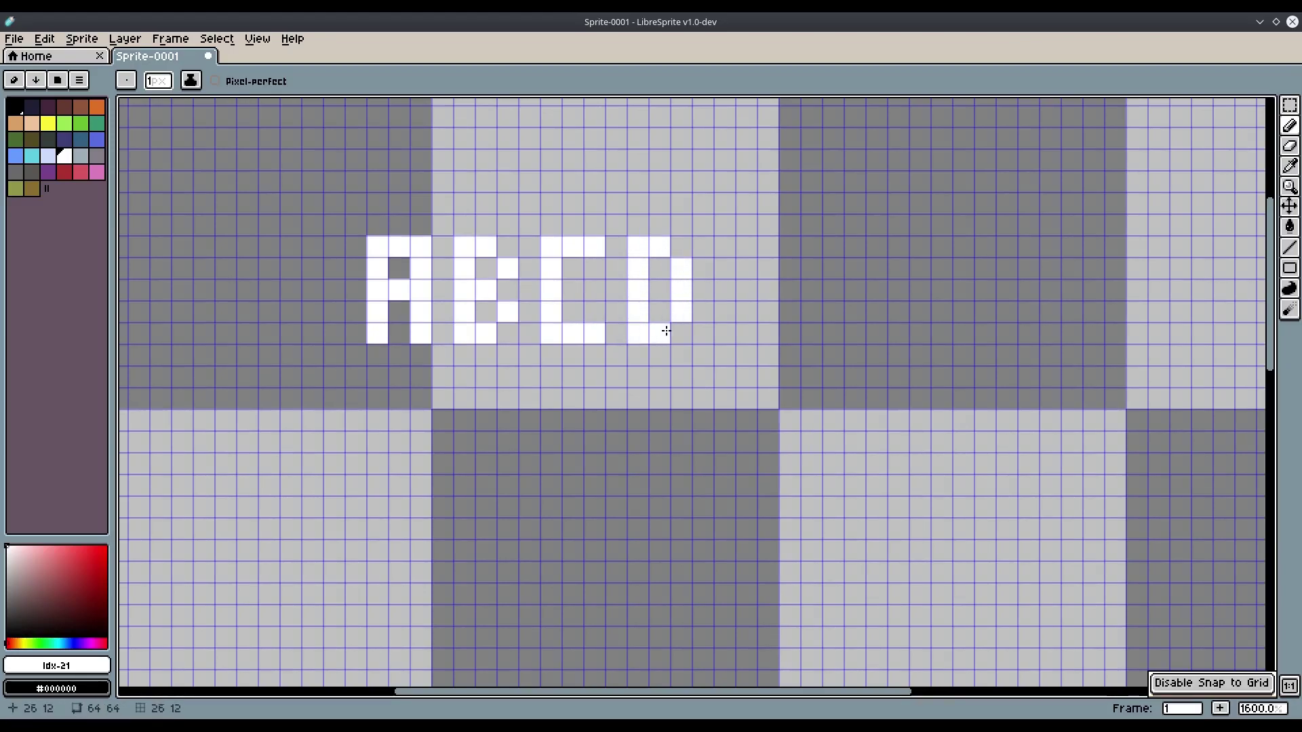
{"action": "mouse_move", "coordinate": [723, 246]}
{"action": "left_mouse_down"}
{"action": "mouse_move", "coordinate": [727, 316]}
{"action": "mouse_move", "coordinate": [766, 331]}
{"action": "mouse_move", "coordinate": [747, 247]}
{"action": "mouse_move", "coordinate": [769, 248]}
{"action": "left_mouse_up"}
{"action": "left_click", "coordinate": [752, 290]}
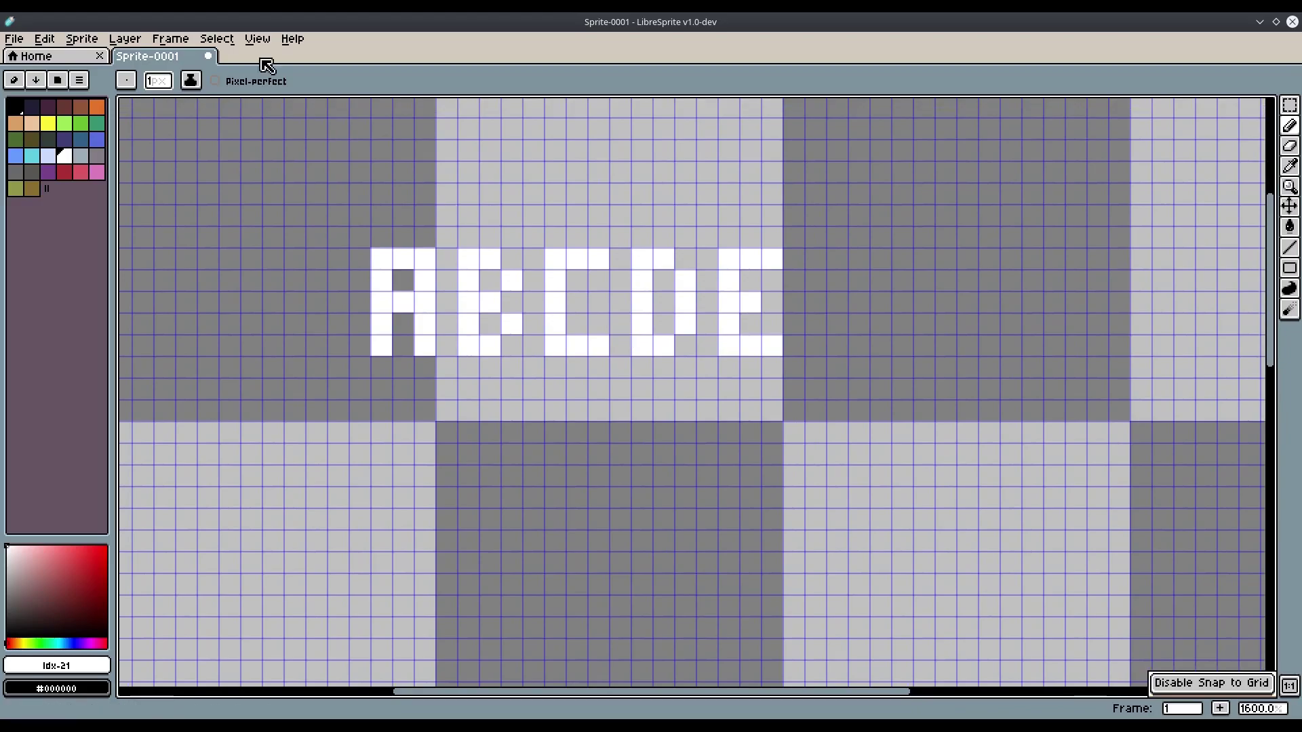
Set the grid's width and height to 16 pixels
{"action": "left_click", "coordinate": [258, 38]}
{"action": "mouse_move", "coordinate": [290, 116]}
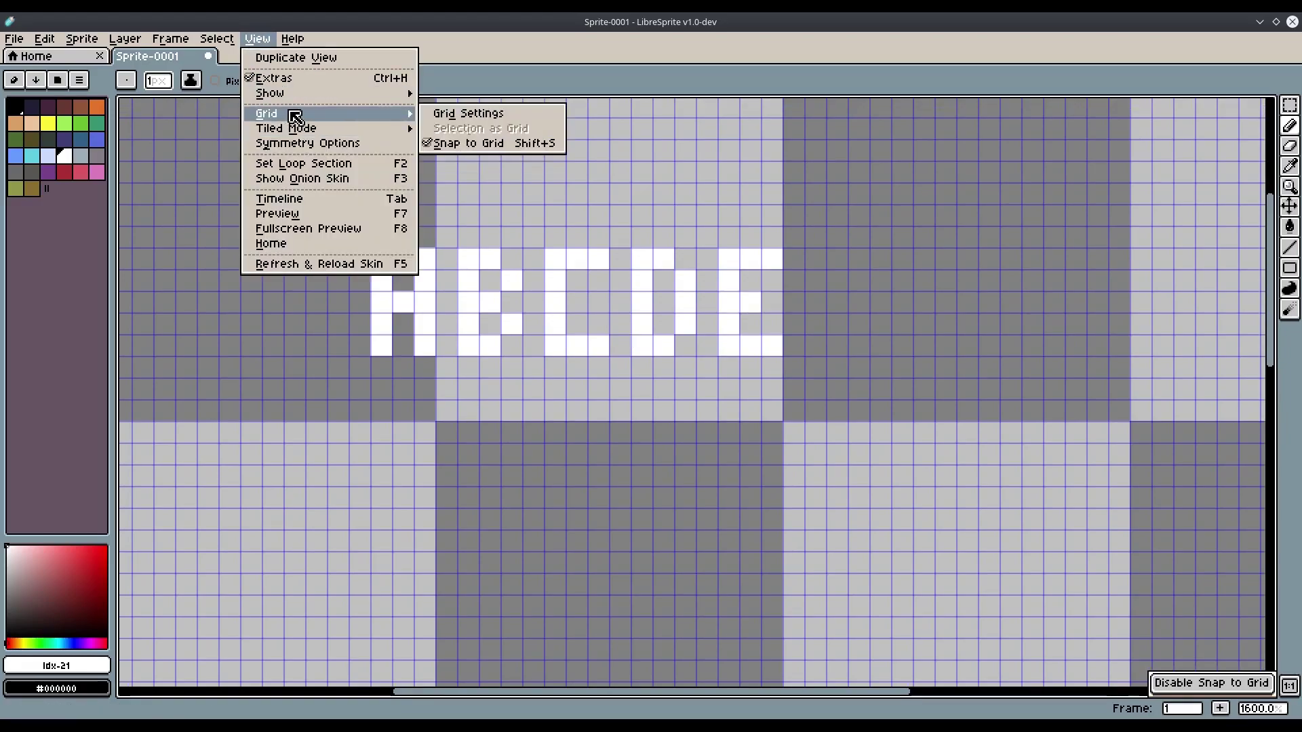
{"action": "left_click", "coordinate": [543, 113]}
{"action": "left_click", "coordinate": [619, 377]}
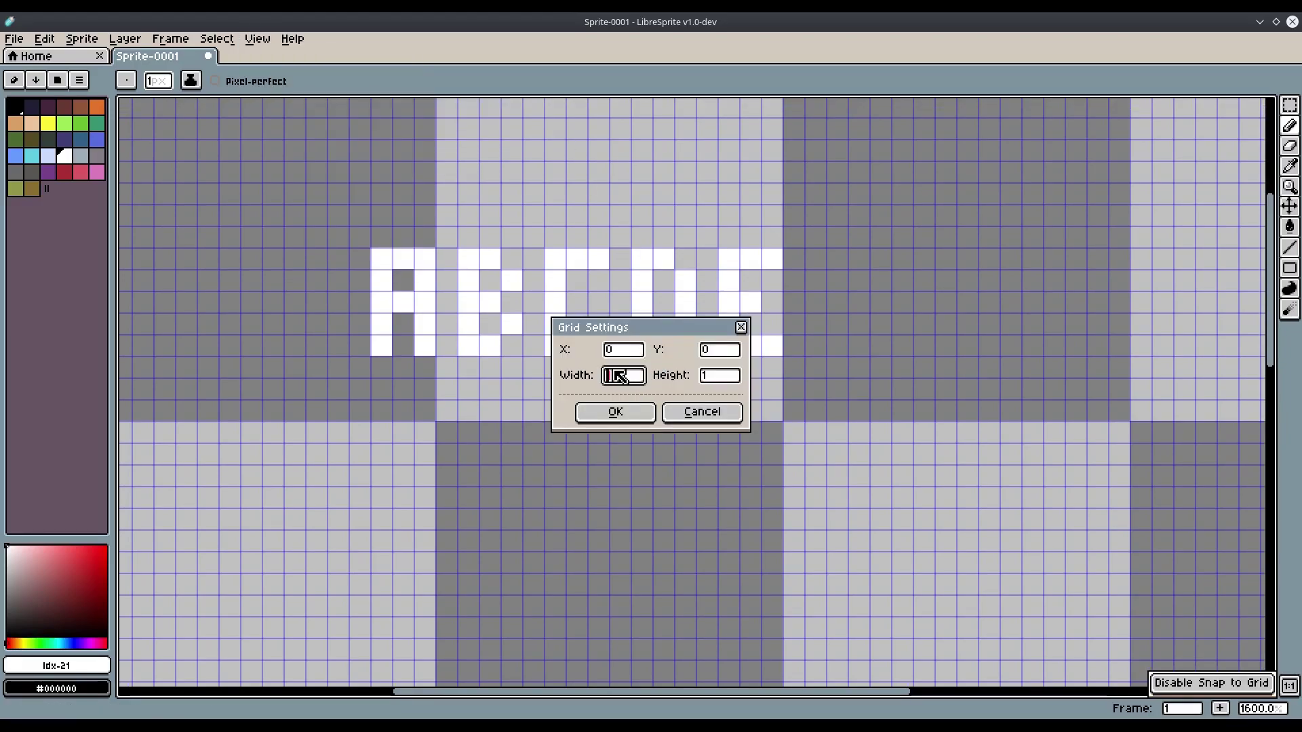
{"action": "type", "text": "32"}
{"action": "left_click", "coordinate": [712, 375]}
{"action": "type", "text": "32"}
{"action": "left_click", "coordinate": [619, 409]}
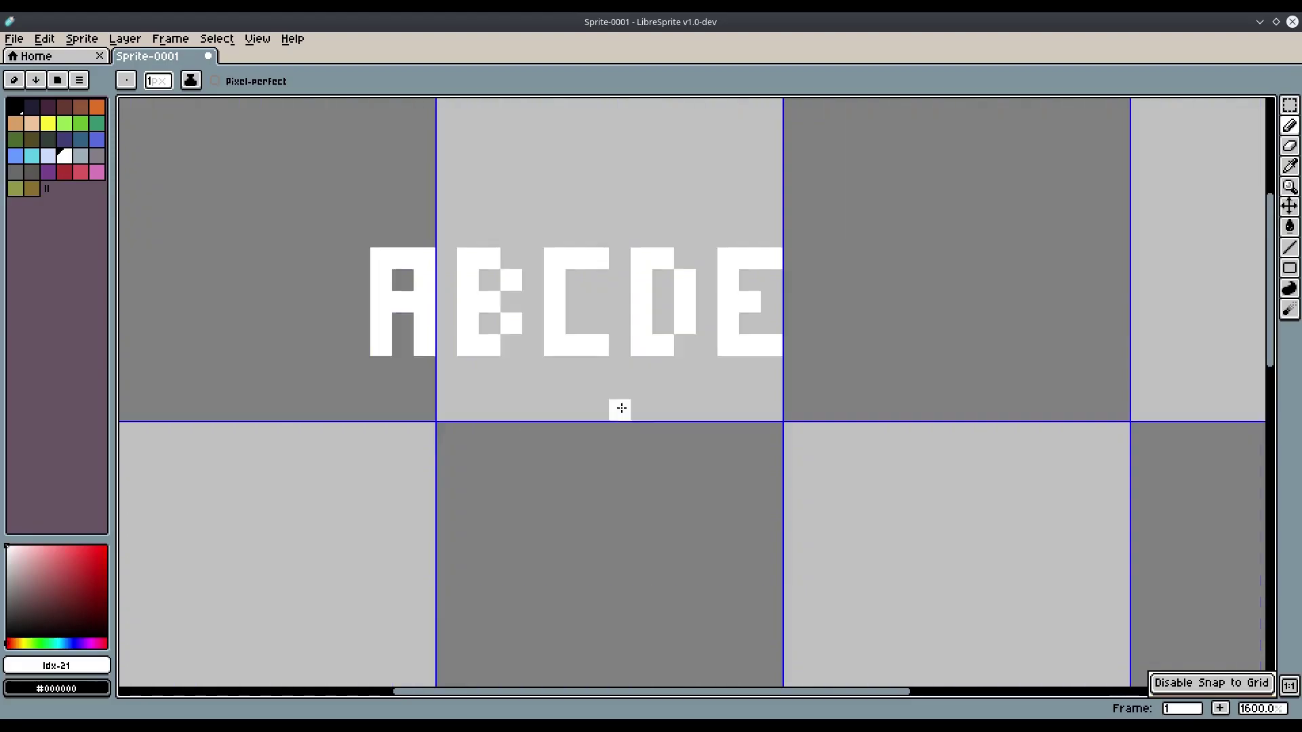
Enlarge the grid cells in the grid settings until no grid lines cross the sprite
{"action": "scroll", "coordinate": [681, 373], "scroll_direction": "down", "scroll_amount": 1}
{"action": "scroll", "coordinate": [682, 372], "scroll_direction": "down", "scroll_amount": 2}
{"action": "scroll", "coordinate": [595, 410], "scroll_direction": "up", "scroll_amount": 3}
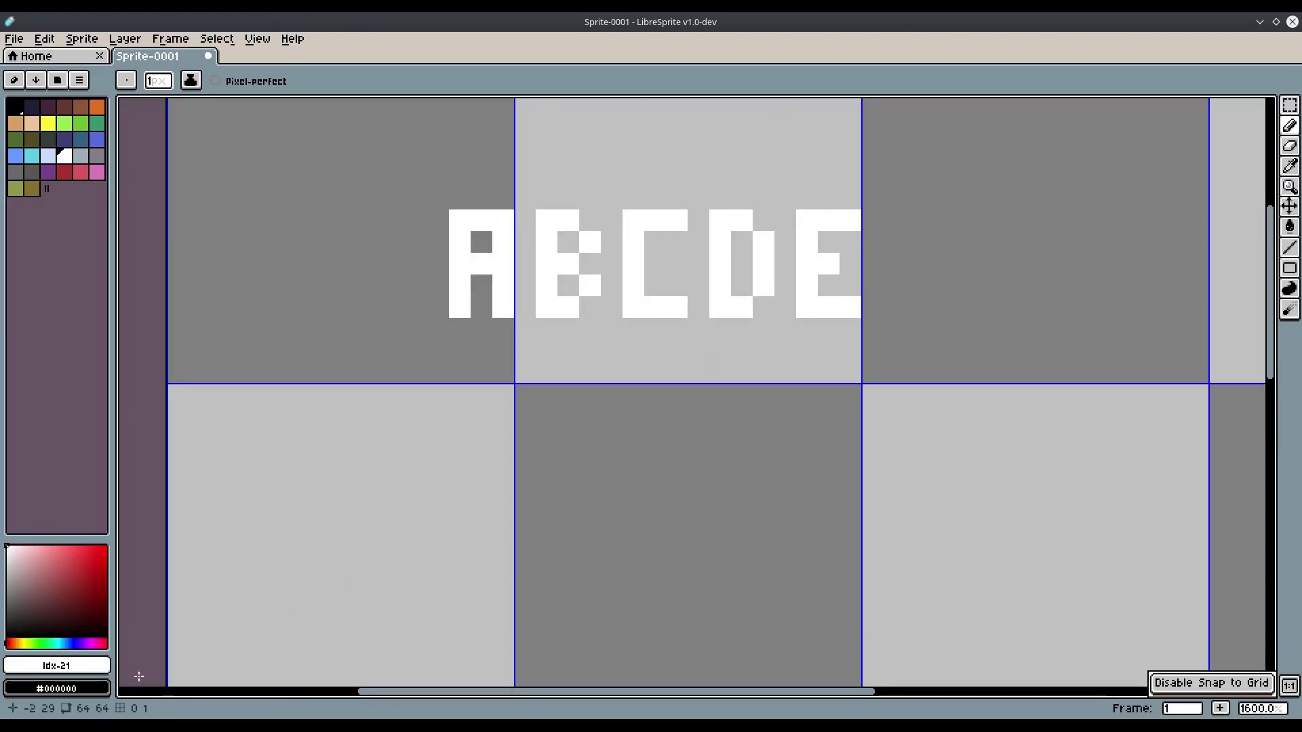
{"action": "left_click", "coordinate": [258, 38]}
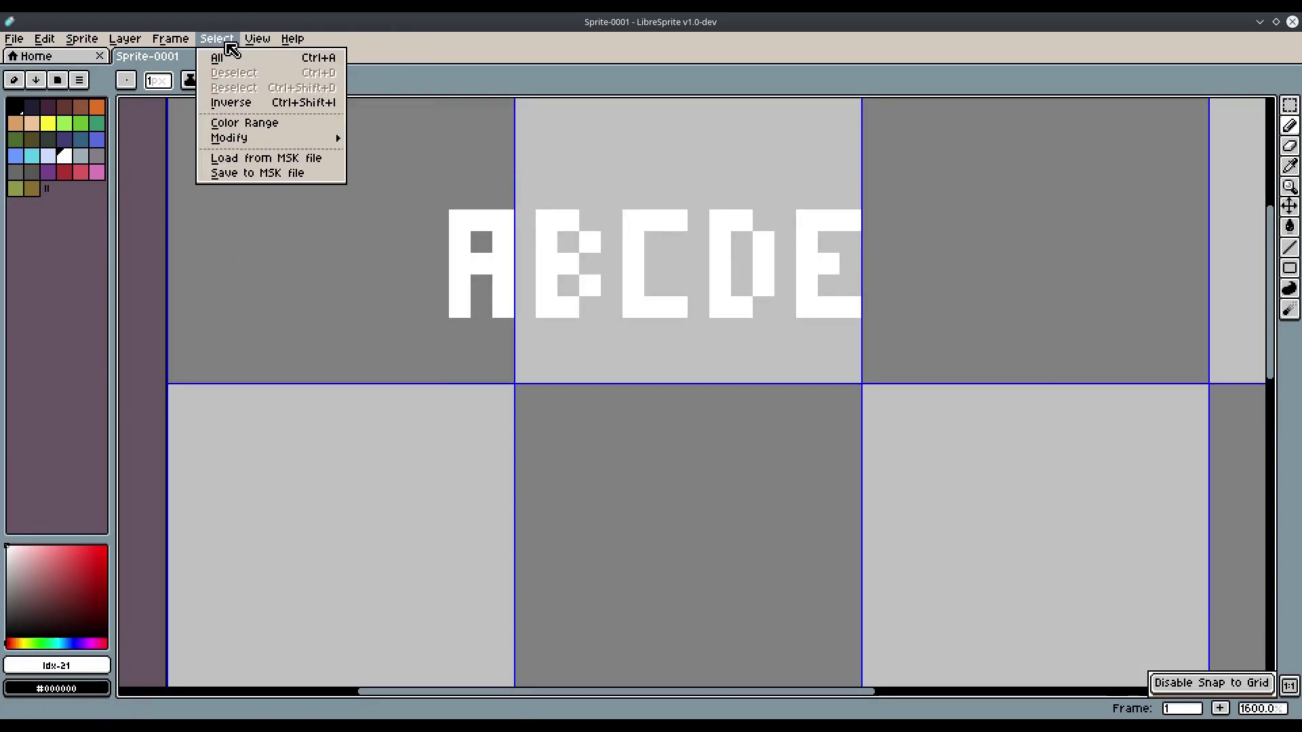
{"action": "mouse_move", "coordinate": [315, 115]}
{"action": "left_click", "coordinate": [515, 114]}
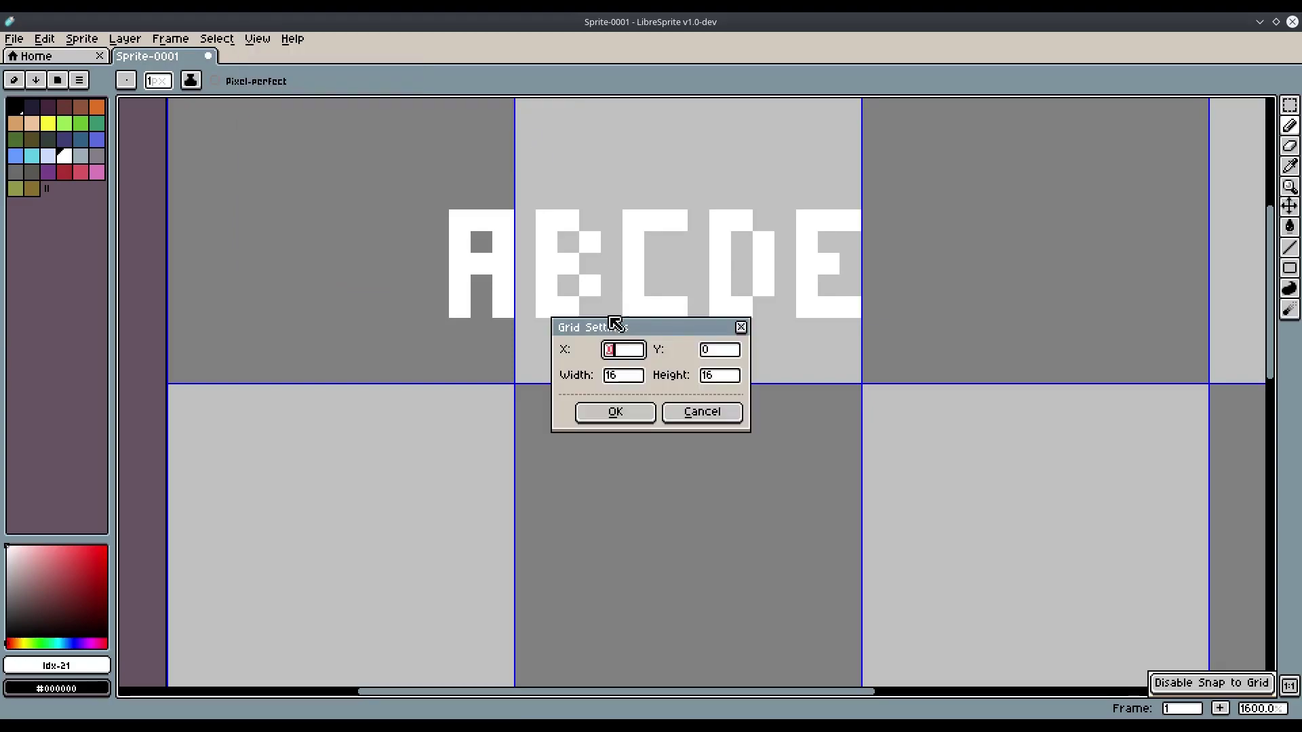
{"action": "key", "text": "Tab"}
{"action": "key", "text": "Tab"}
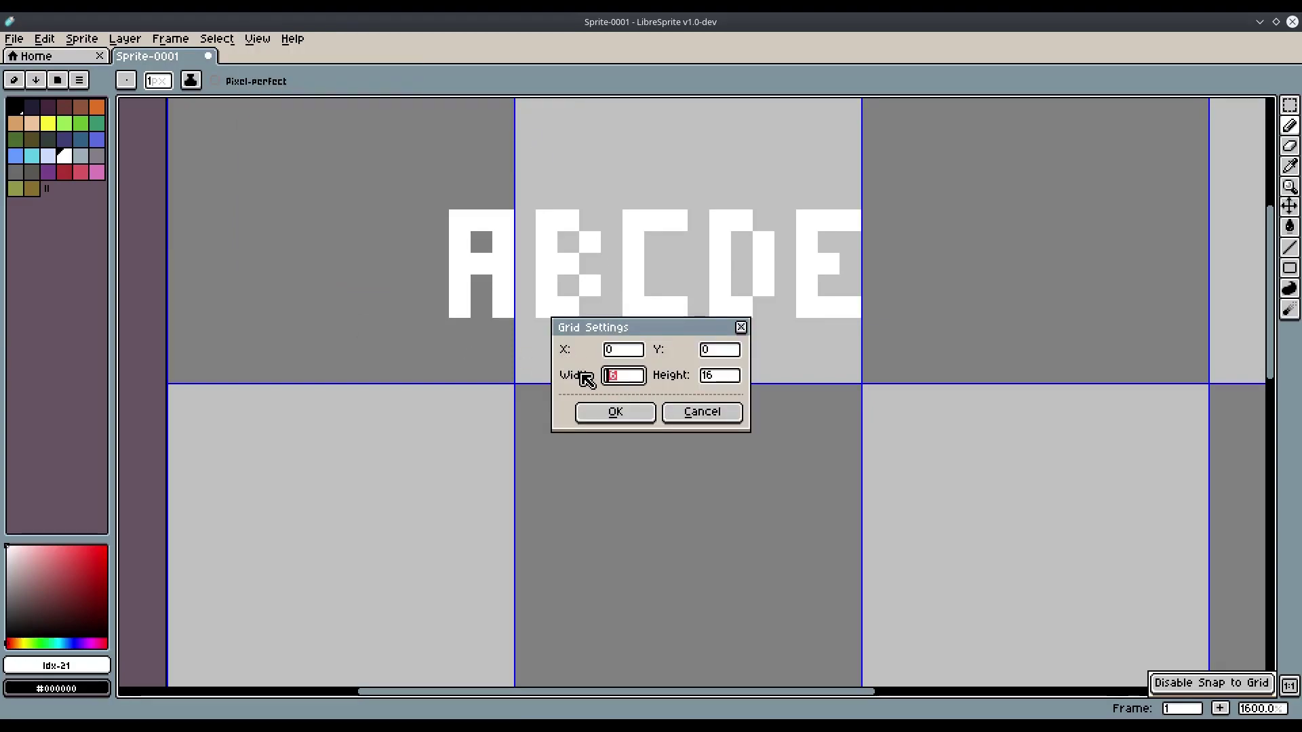
{"action": "left_click", "coordinate": [614, 412]}
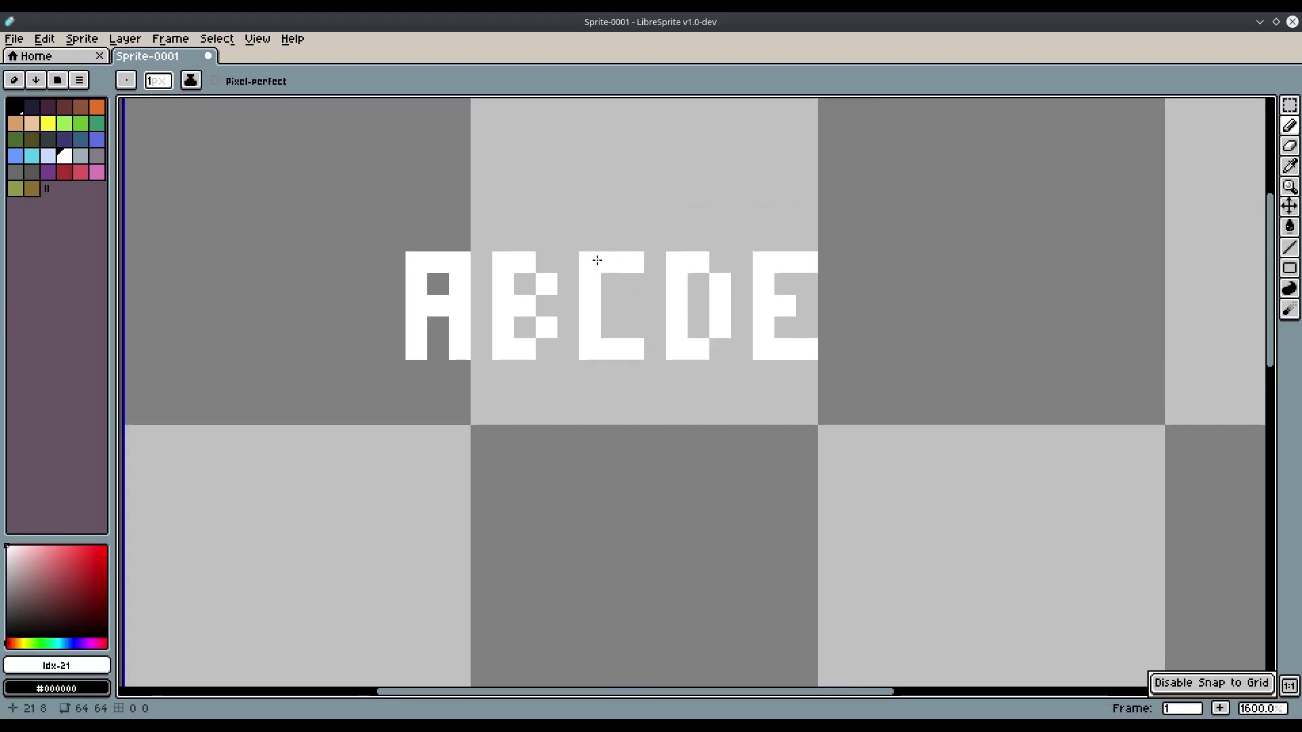
Switch to the Eraser tool with a brush size of 1 px
{"action": "key", "text": "e"}
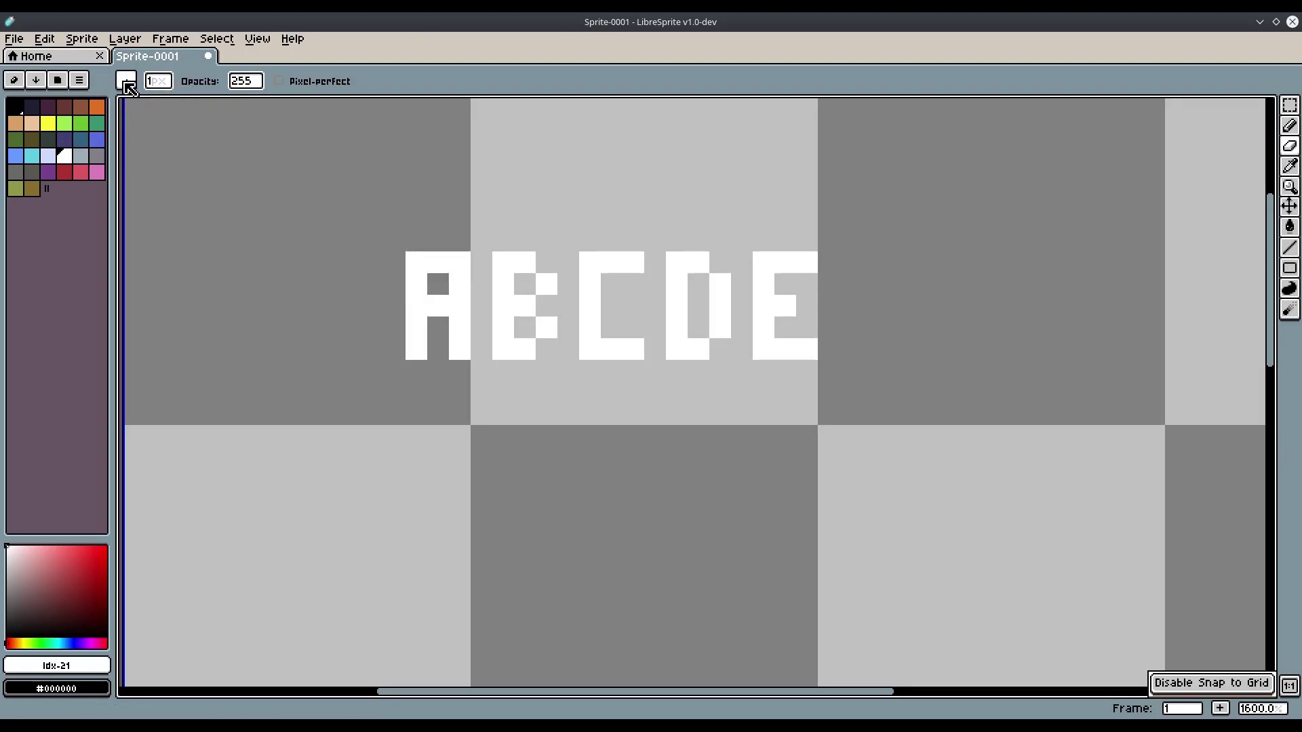
{"action": "left_click", "coordinate": [166, 86]}
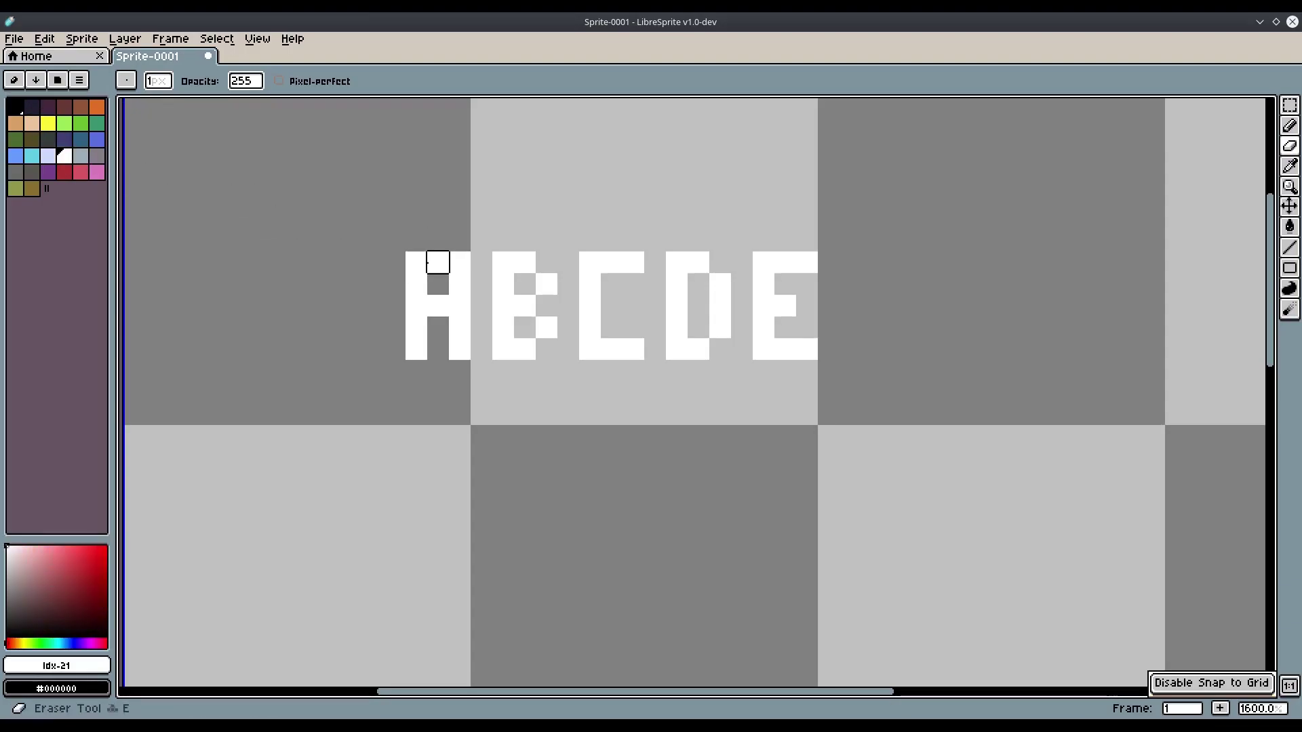
{"action": "left_click", "coordinate": [1290, 146]}
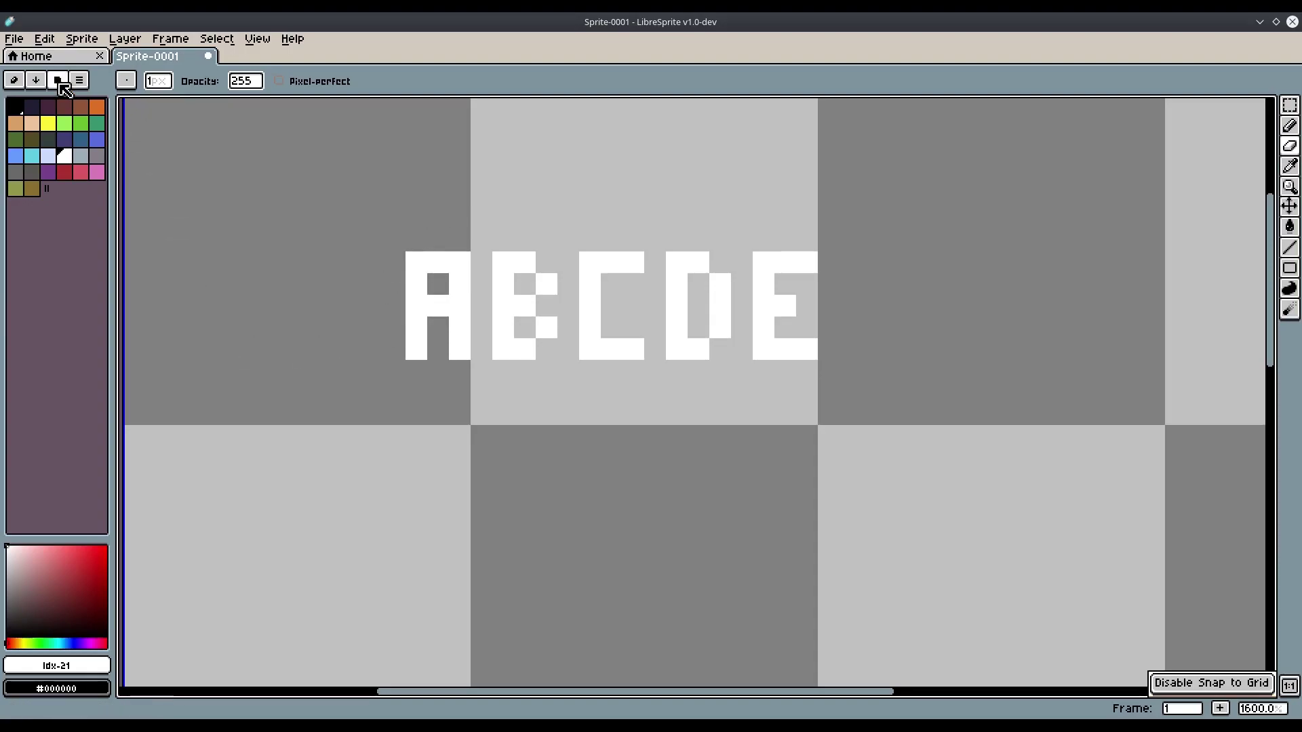
{"action": "left_click", "coordinate": [135, 39]}
{"action": "mouse_move", "coordinate": [223, 45]}
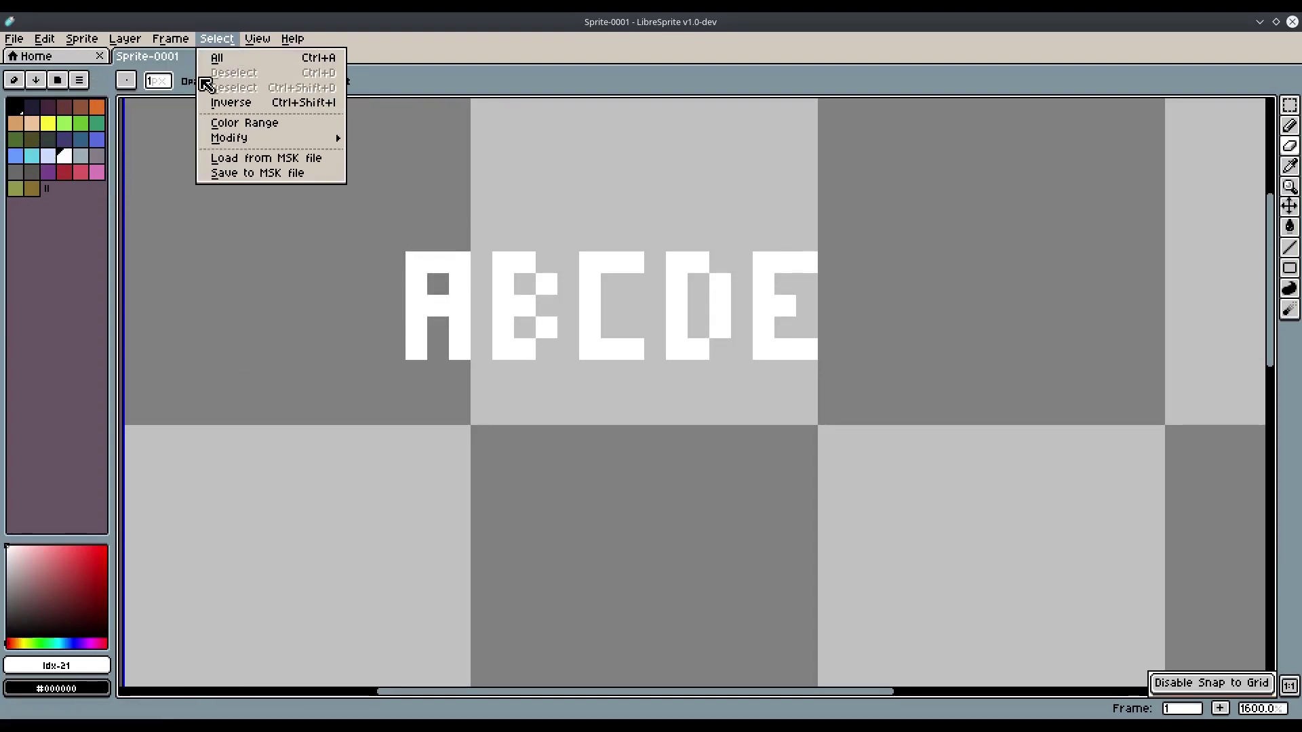
{"action": "key", "text": "Escape"}
Change the foreground colour to a pale cyan with hue 192°, saturation 13 and brightness 100
{"action": "left_click", "coordinate": [22, 158]}
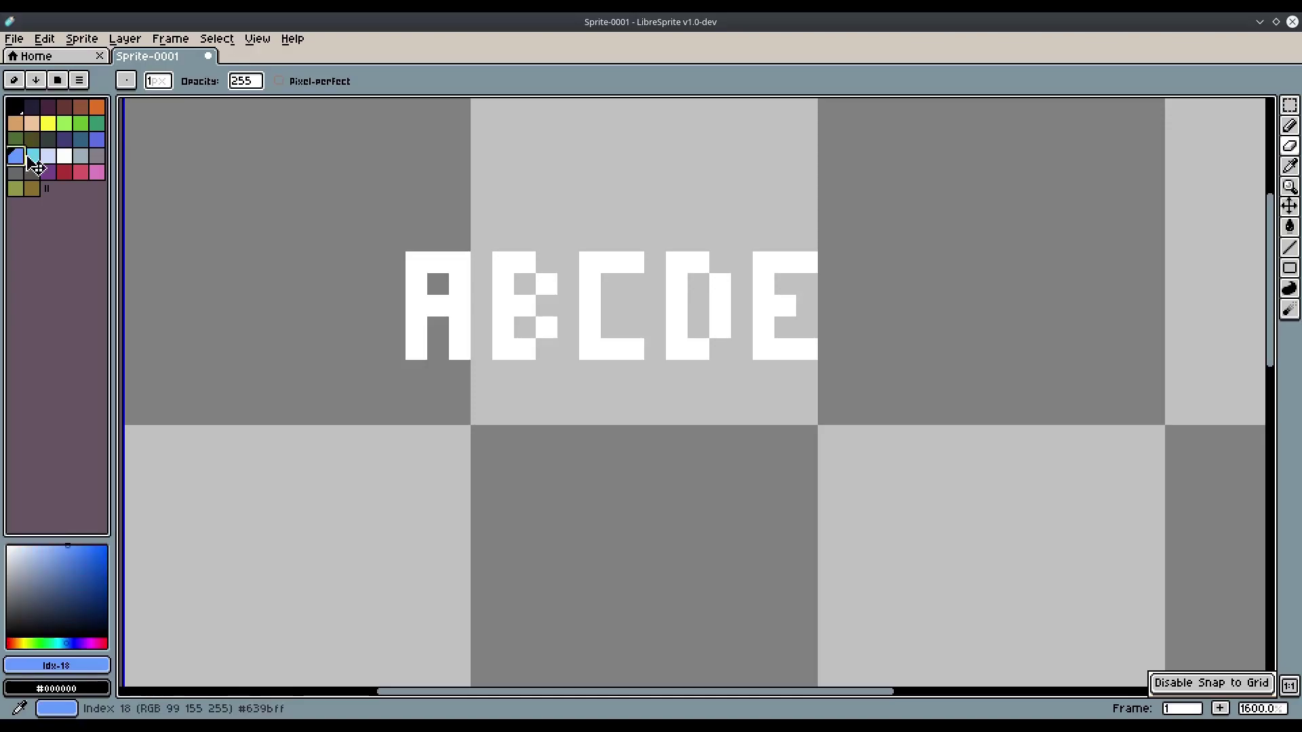
{"action": "left_click", "coordinate": [64, 155]}
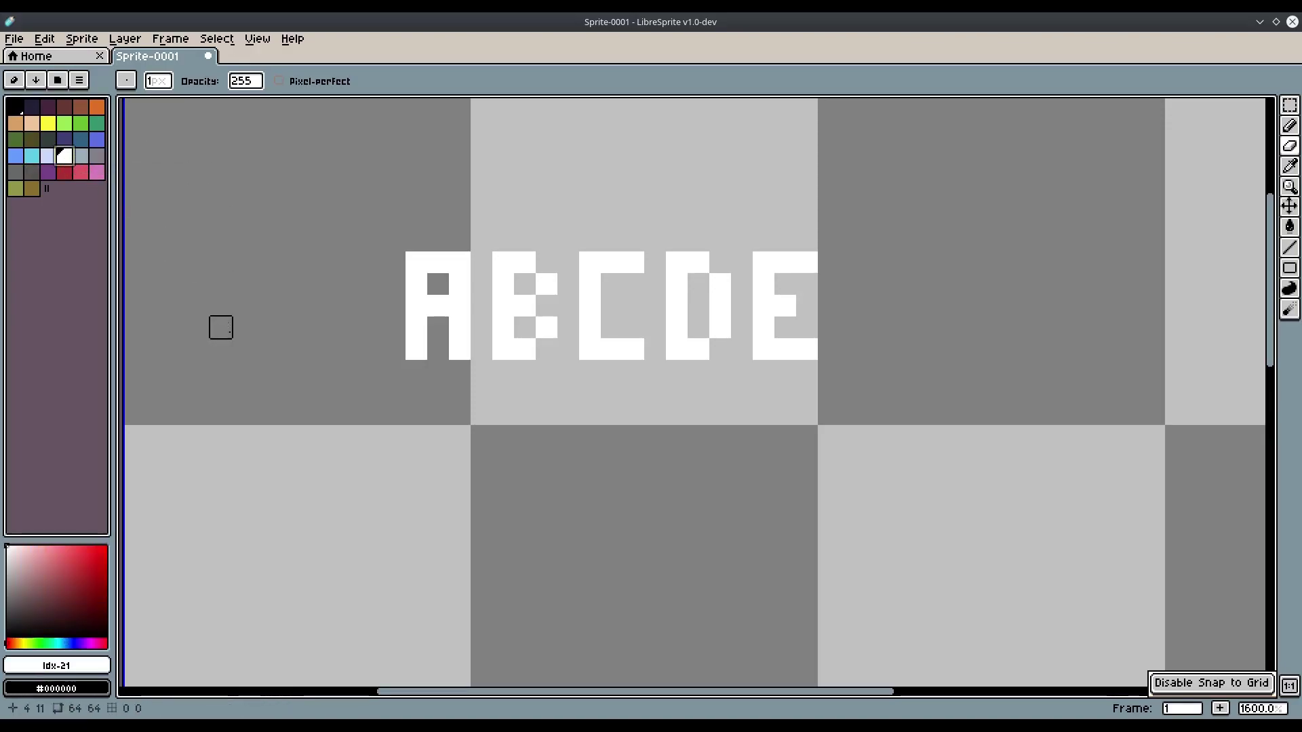
{"action": "left_click_drag", "start_coordinate": [55, 640], "coordinate": [62, 641]}
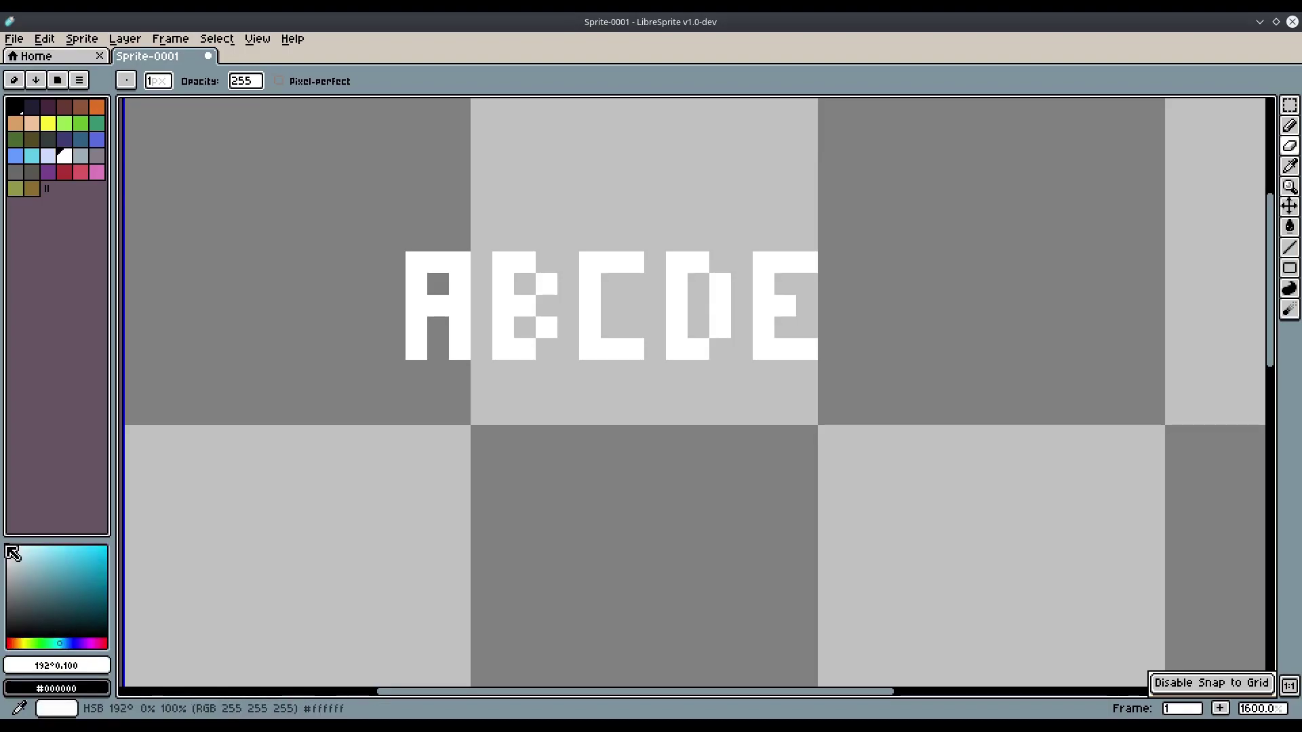
{"action": "mouse_move", "coordinate": [7, 547]}
{"action": "left_mouse_down"}
{"action": "mouse_move", "coordinate": [9, 560]}
{"action": "mouse_move", "coordinate": [19, 546]}
{"action": "left_mouse_up"}
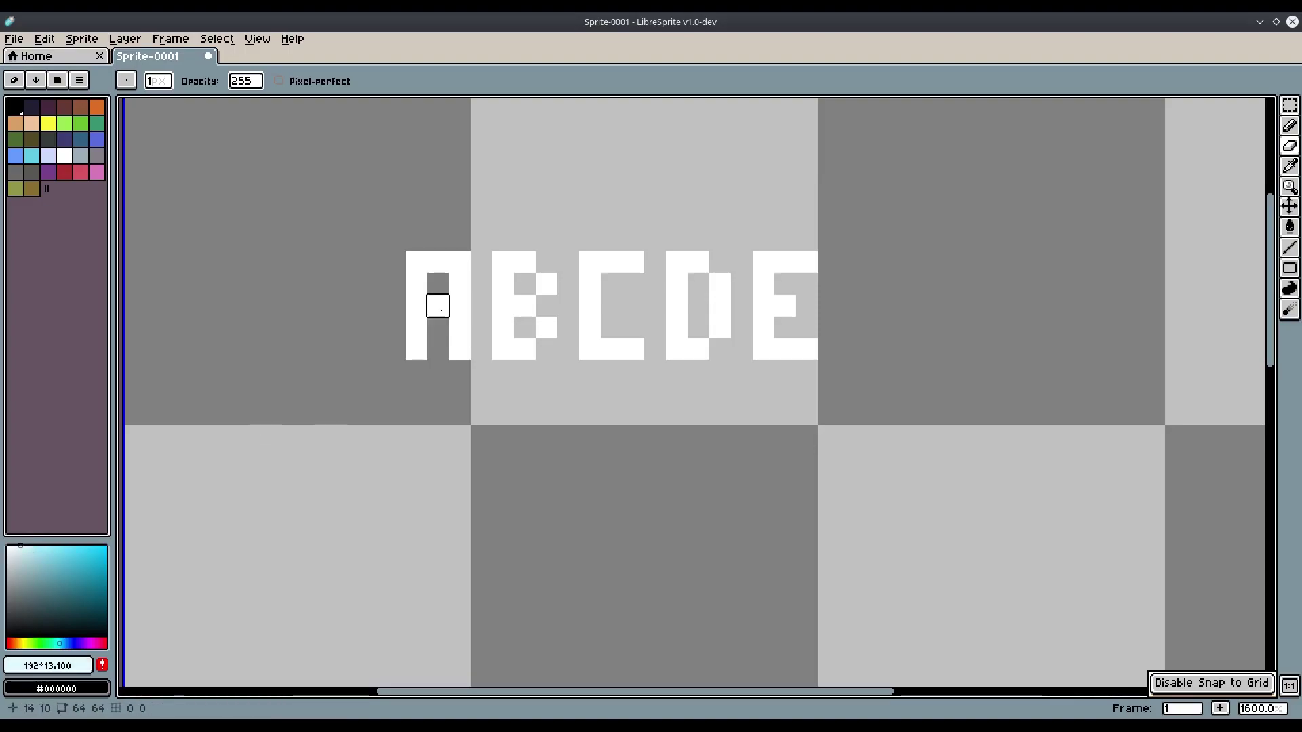
Select the Eraser tool and turn off Snap to Grid
{"action": "key", "text": "b"}
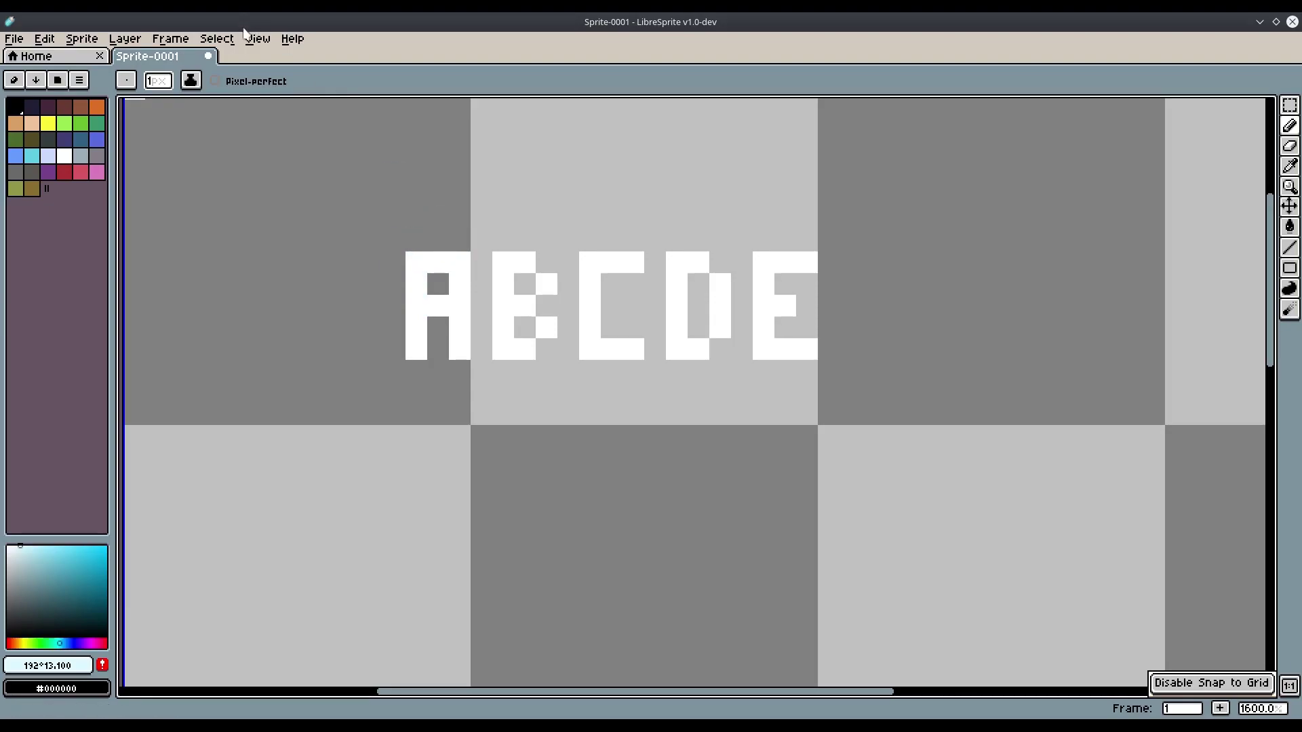
{"action": "left_click", "coordinate": [217, 39]}
{"action": "scroll", "coordinate": [337, 343], "scroll_direction": "down", "scroll_amount": 1}
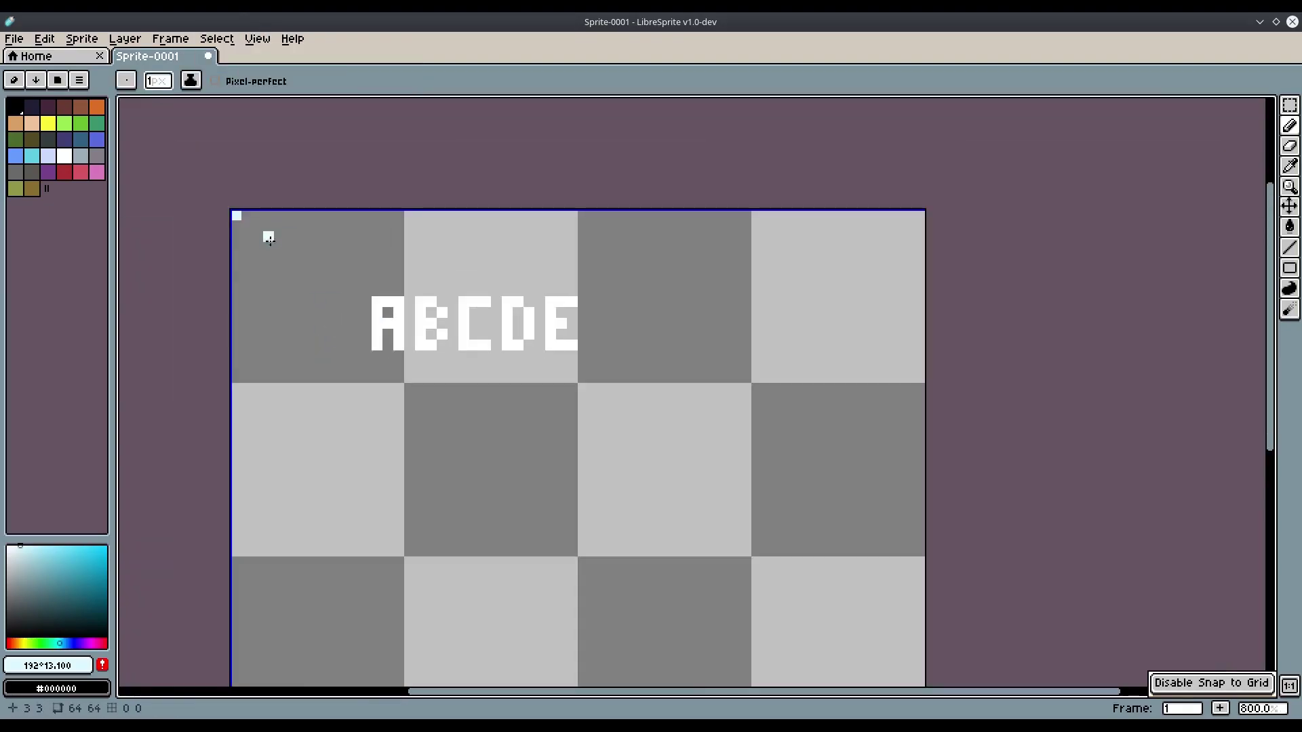
{"action": "key", "text": "e"}
{"action": "left_click", "coordinate": [217, 39]}
{"action": "mouse_move", "coordinate": [258, 39]}
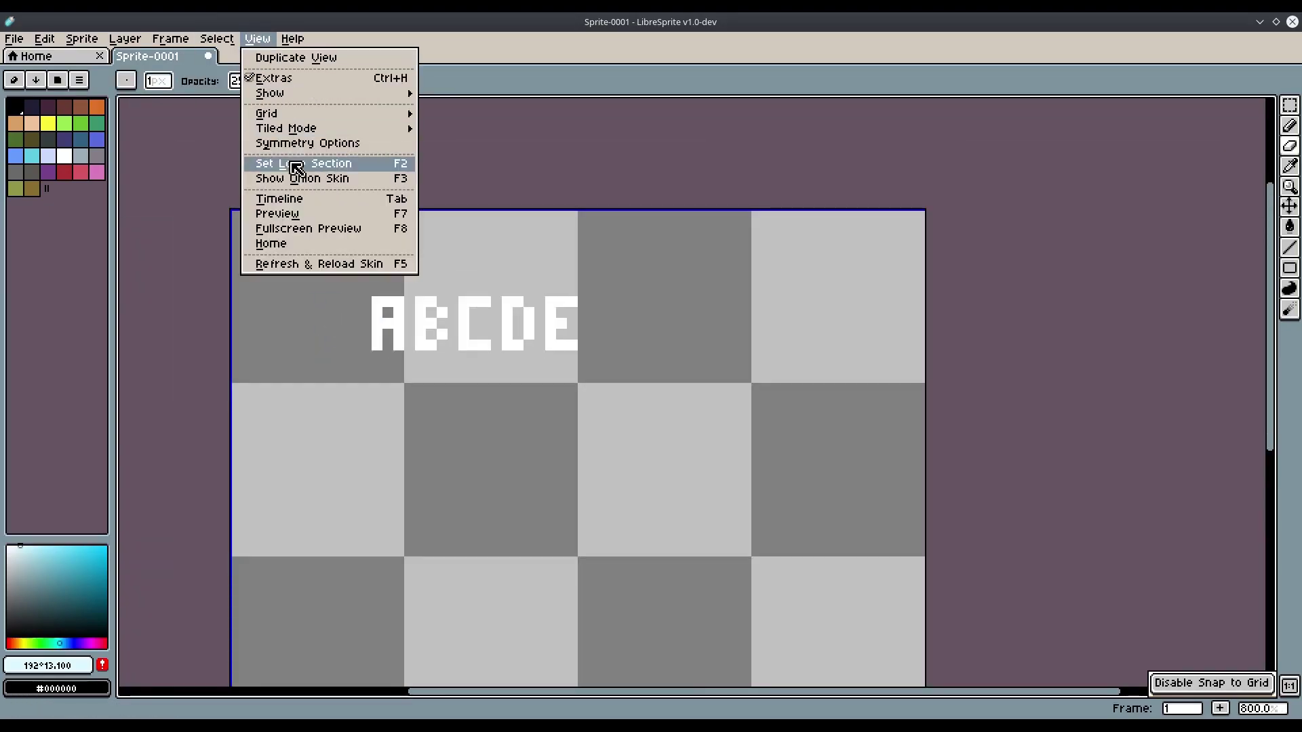
{"action": "mouse_move", "coordinate": [351, 119]}
{"action": "left_click", "coordinate": [549, 144]}
Erase the two upper corner pixels of the letter A
{"action": "scroll", "coordinate": [394, 346], "scroll_direction": "up", "scroll_amount": 2}
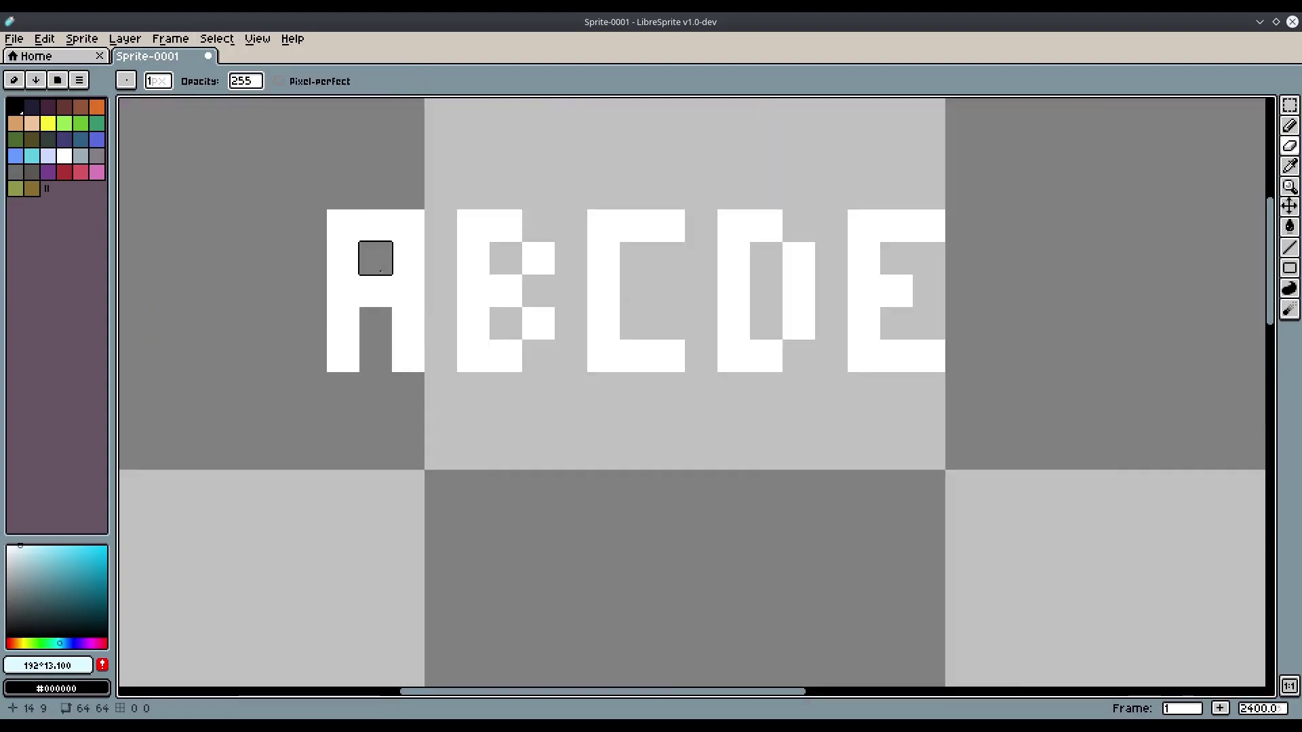
{"action": "key", "text": "e"}
{"action": "key", "text": "e"}
{"action": "left_click", "coordinate": [343, 226]}
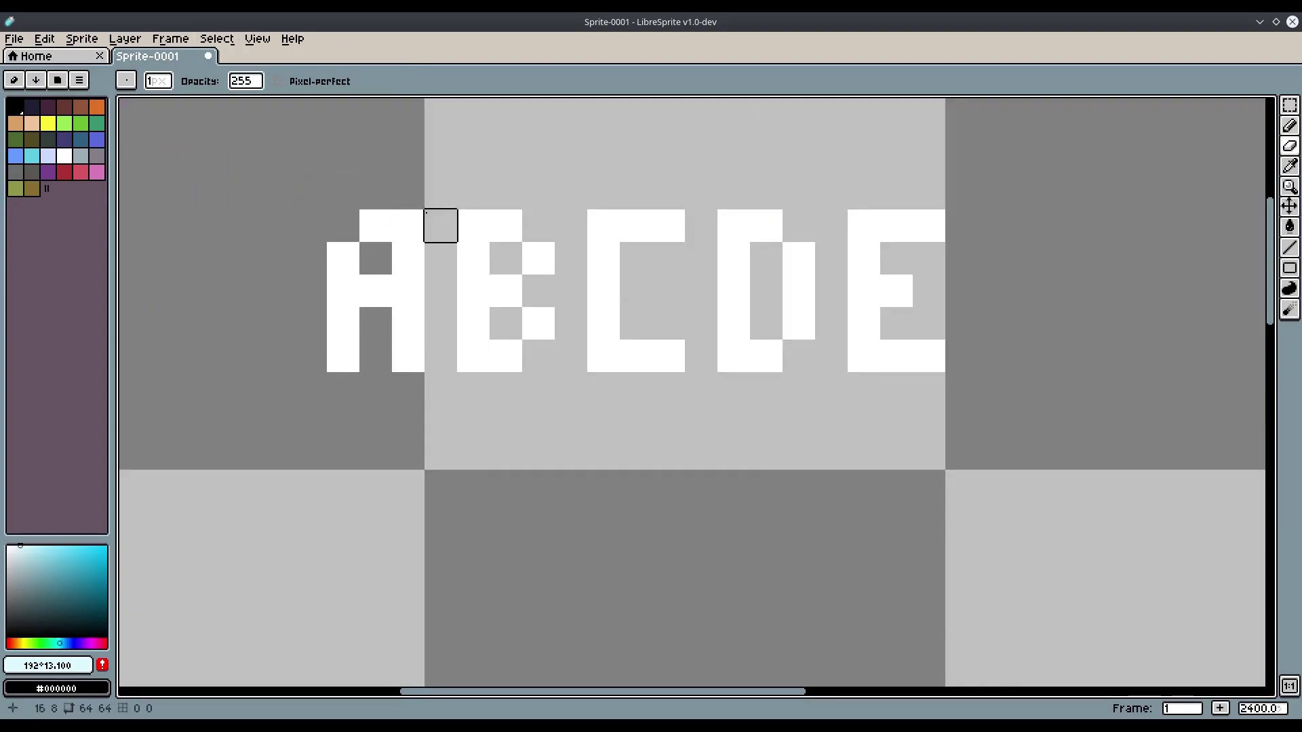
{"action": "left_click", "coordinate": [408, 225]}
Erase the upper-left and lower-left corner pixels of the letter C, keeping the A's upper corners erased
{"action": "scroll", "coordinate": [668, 356], "scroll_direction": "down", "scroll_amount": 5}
{"action": "scroll", "coordinate": [628, 366], "scroll_direction": "up", "scroll_amount": 3}
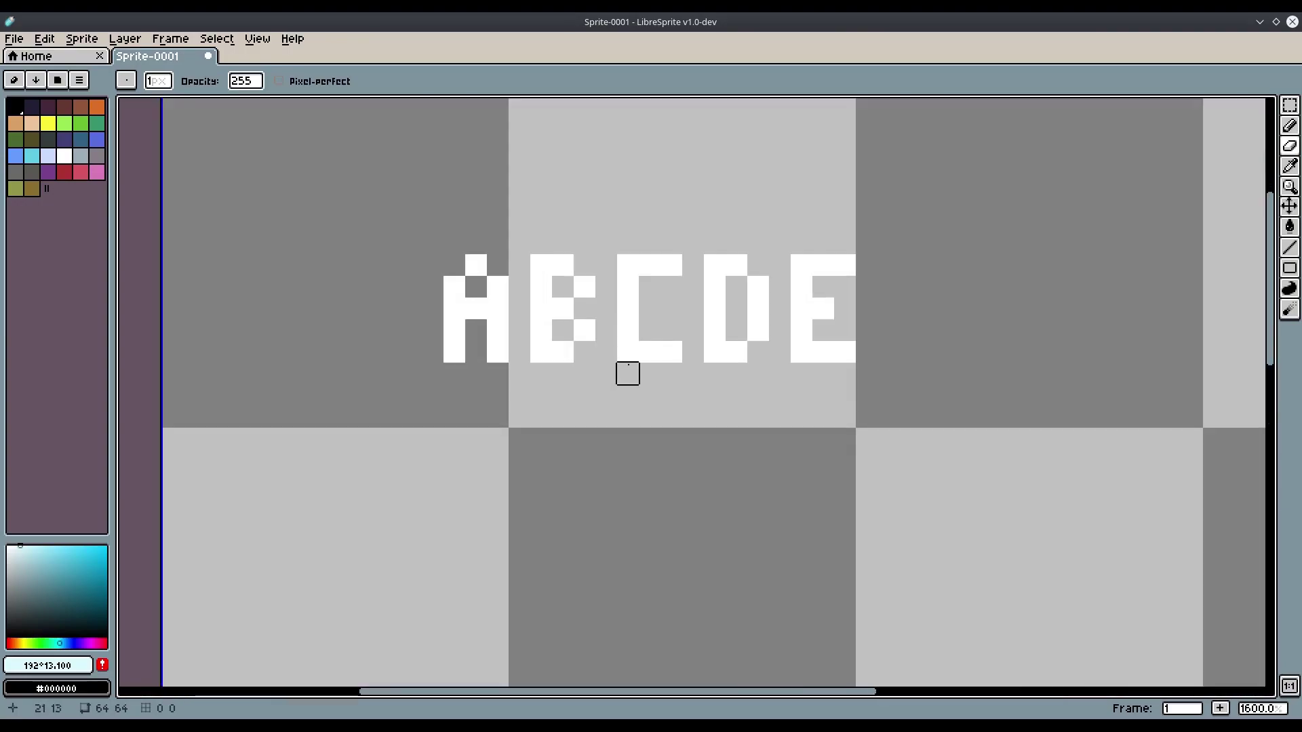
{"action": "scroll", "coordinate": [671, 520], "scroll_direction": "down", "scroll_amount": 1}
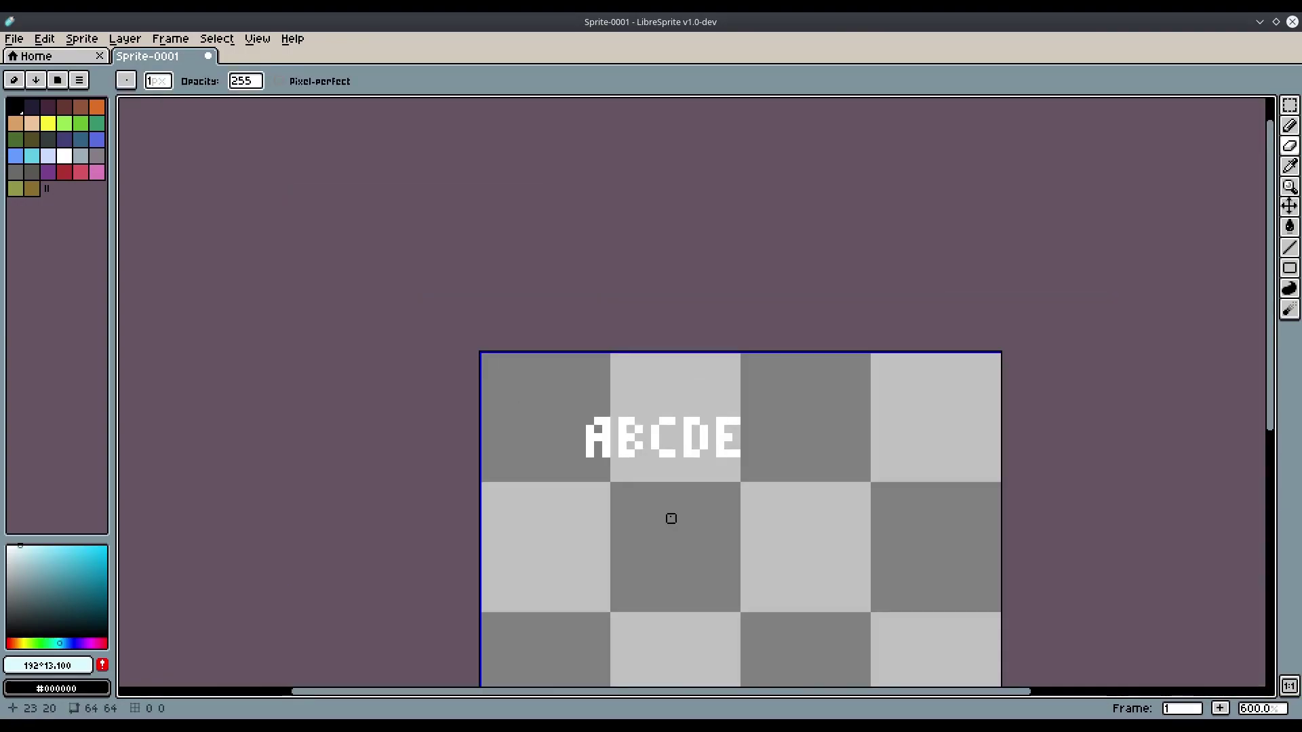
{"action": "scroll", "coordinate": [672, 456], "scroll_direction": "up", "scroll_amount": 3}
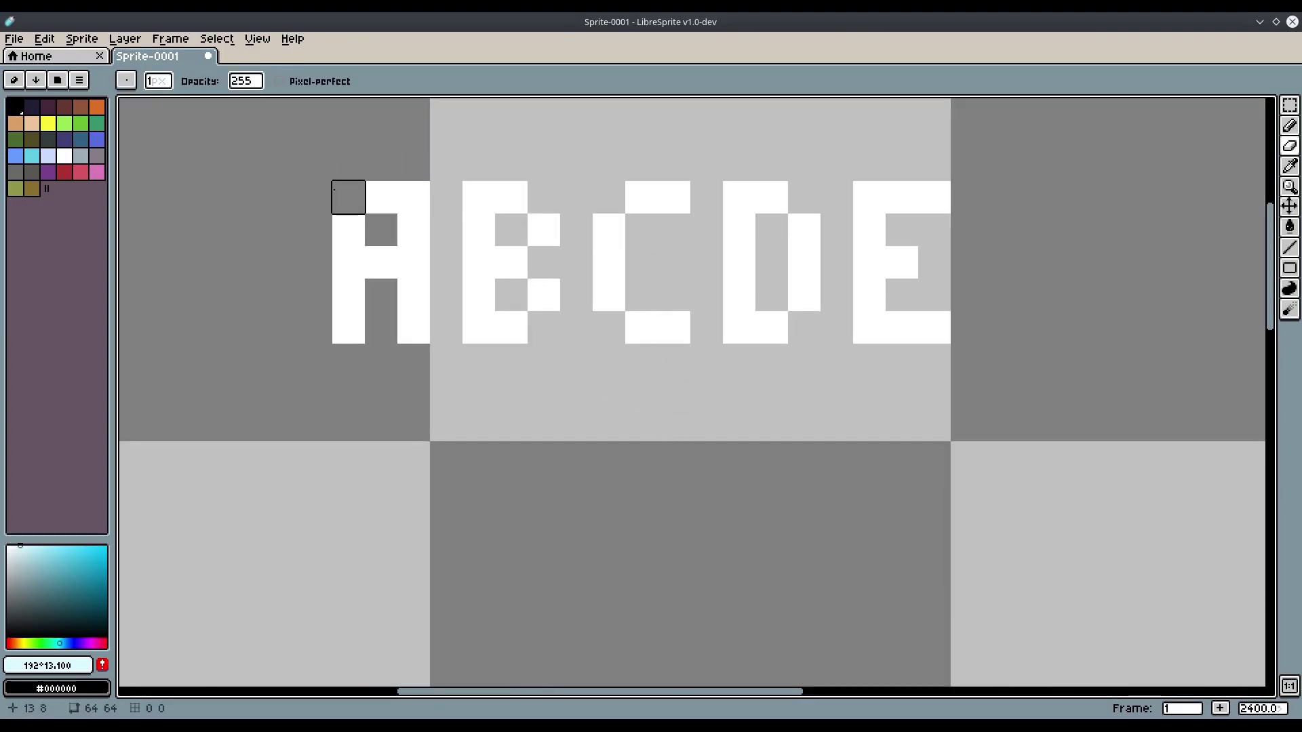
{"action": "scroll", "coordinate": [600, 584], "scroll_direction": "down", "scroll_amount": 4}
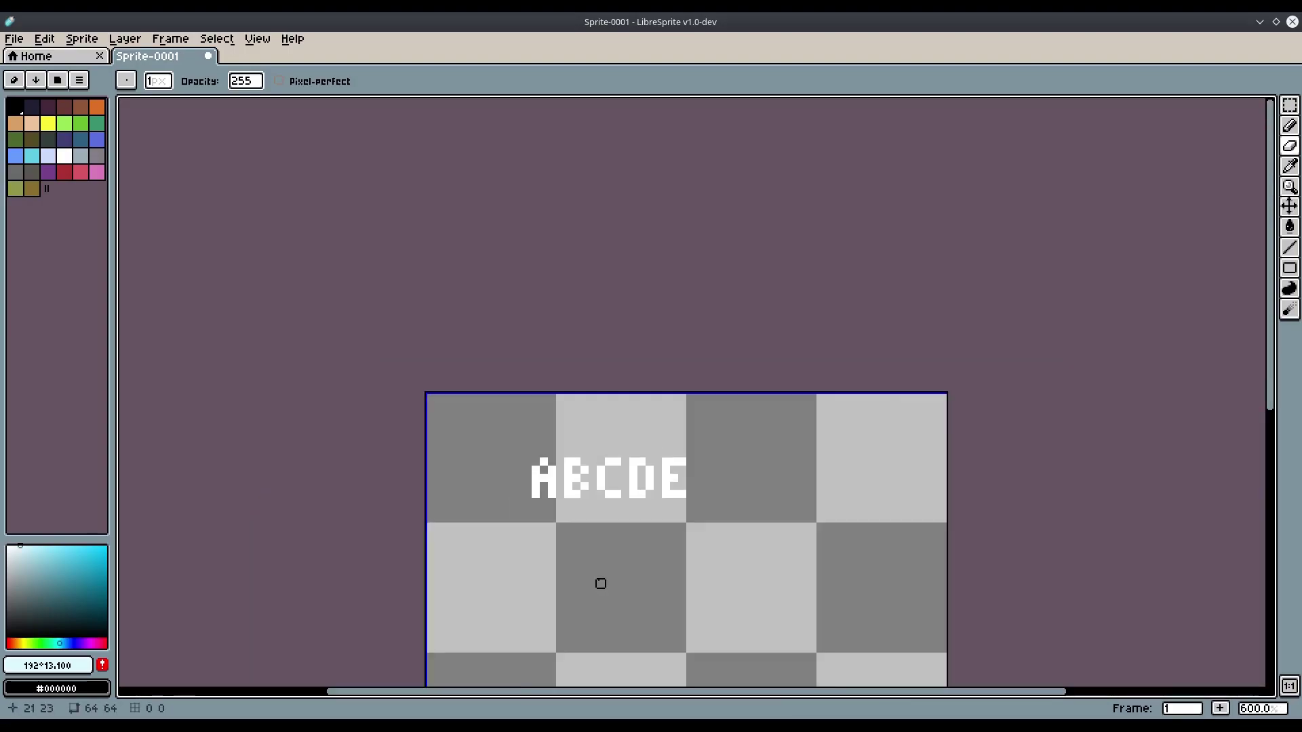
{"action": "scroll", "coordinate": [600, 584], "scroll_direction": "down", "scroll_amount": 1}
{"action": "scroll", "coordinate": [662, 389], "scroll_direction": "up", "scroll_amount": 5}
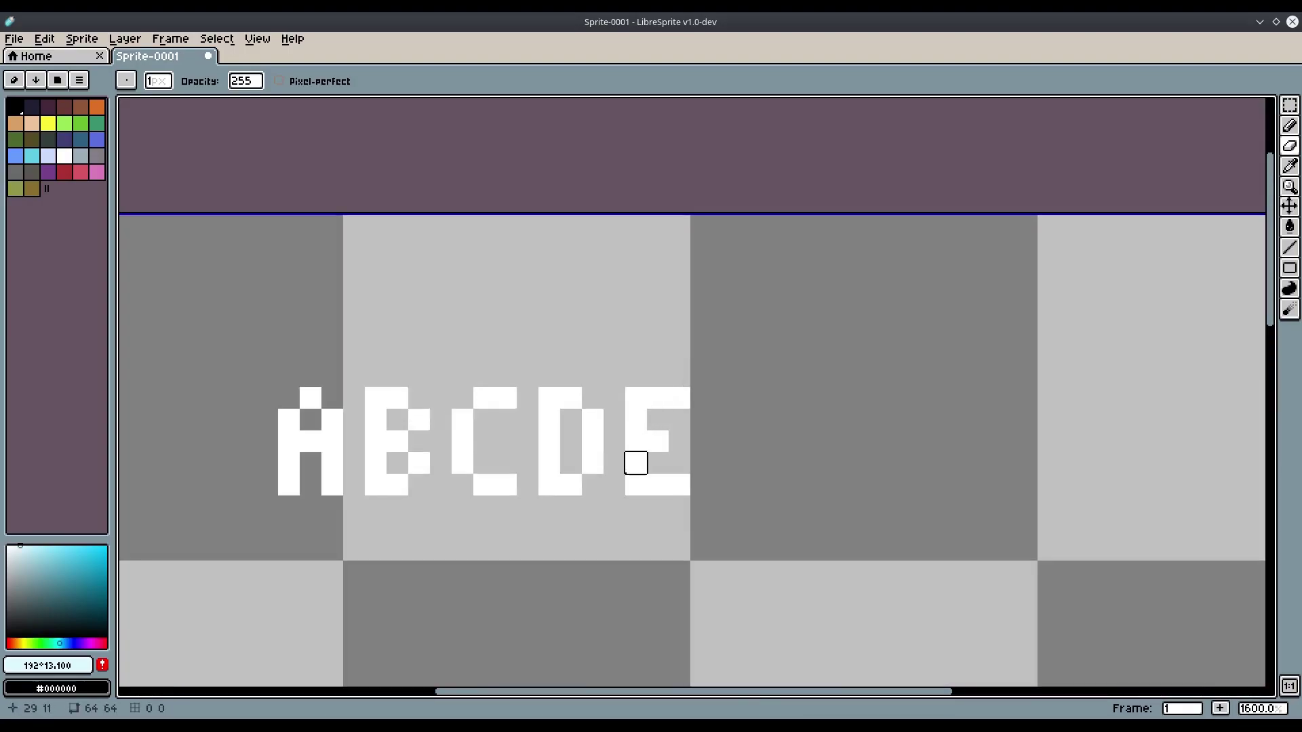
Paint the letter A's two upper corners and pixels along its crossbar pale cyan with the Pencil tool
{"action": "left_click_drag", "start_coordinate": [546, 592], "coordinate": [665, 560]}
{"action": "key", "text": "ctrl+z"}
{"action": "key", "text": "b"}
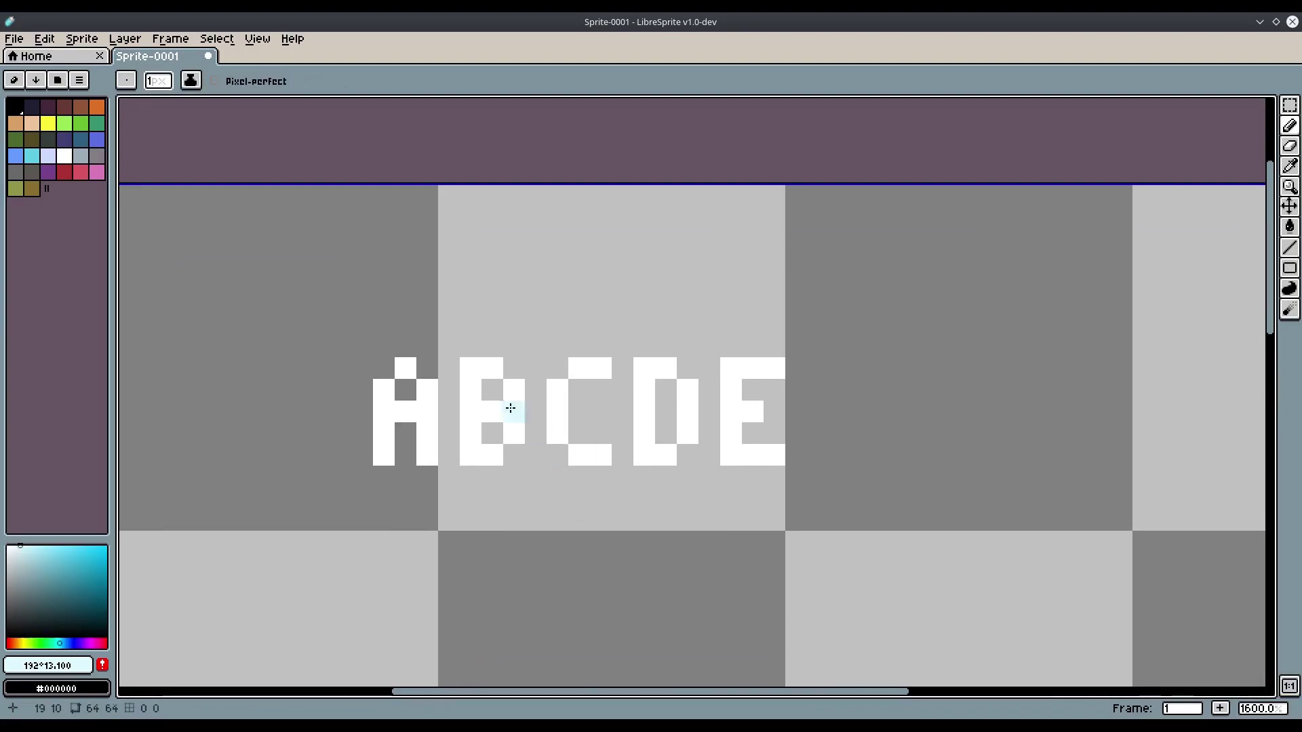
{"action": "left_click", "coordinate": [384, 377]}
{"action": "left_click", "coordinate": [427, 370]}
{"action": "left_click_drag", "start_coordinate": [427, 414], "coordinate": [407, 416]}
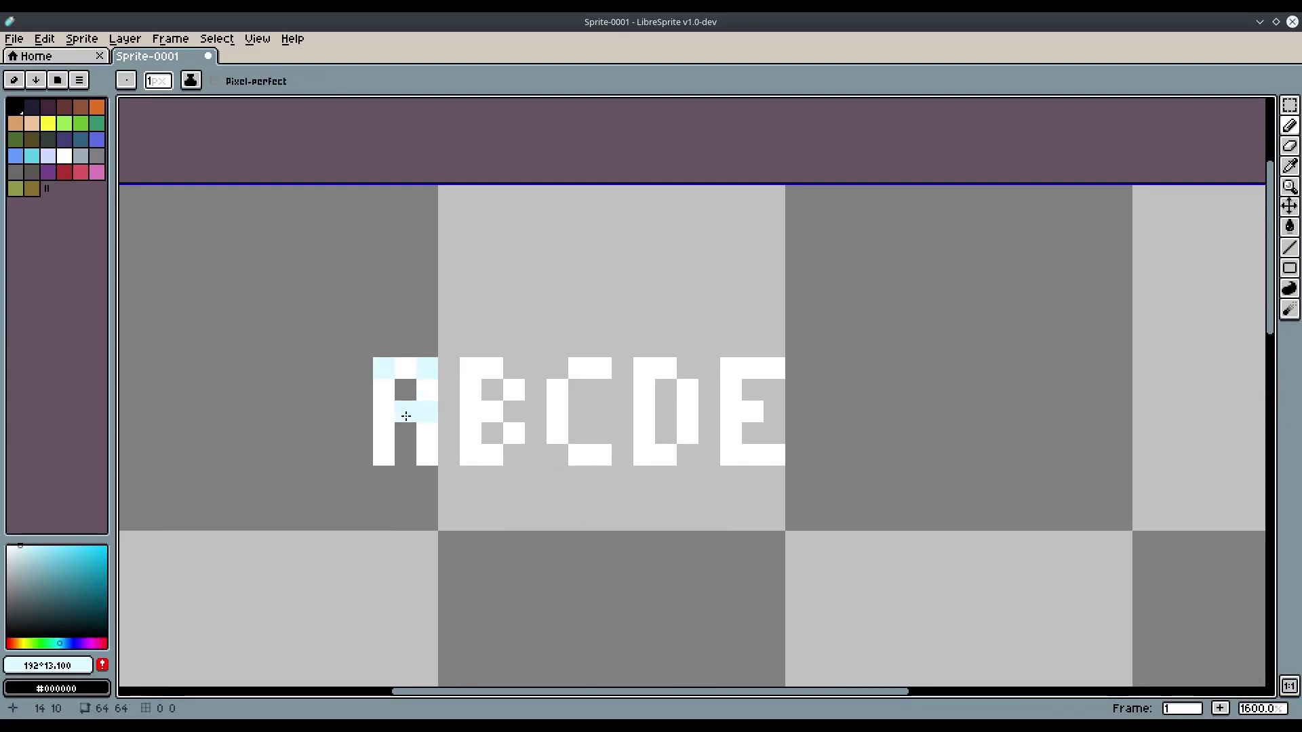
Paint the top, middle and bottom pixels of the B's stem and the C's two left corners pale cyan
{"action": "mouse_move", "coordinate": [535, 541]}
{"action": "left_mouse_down"}
{"action": "mouse_move", "coordinate": [508, 503]}
{"action": "mouse_move", "coordinate": [526, 491]}
{"action": "left_mouse_up"}
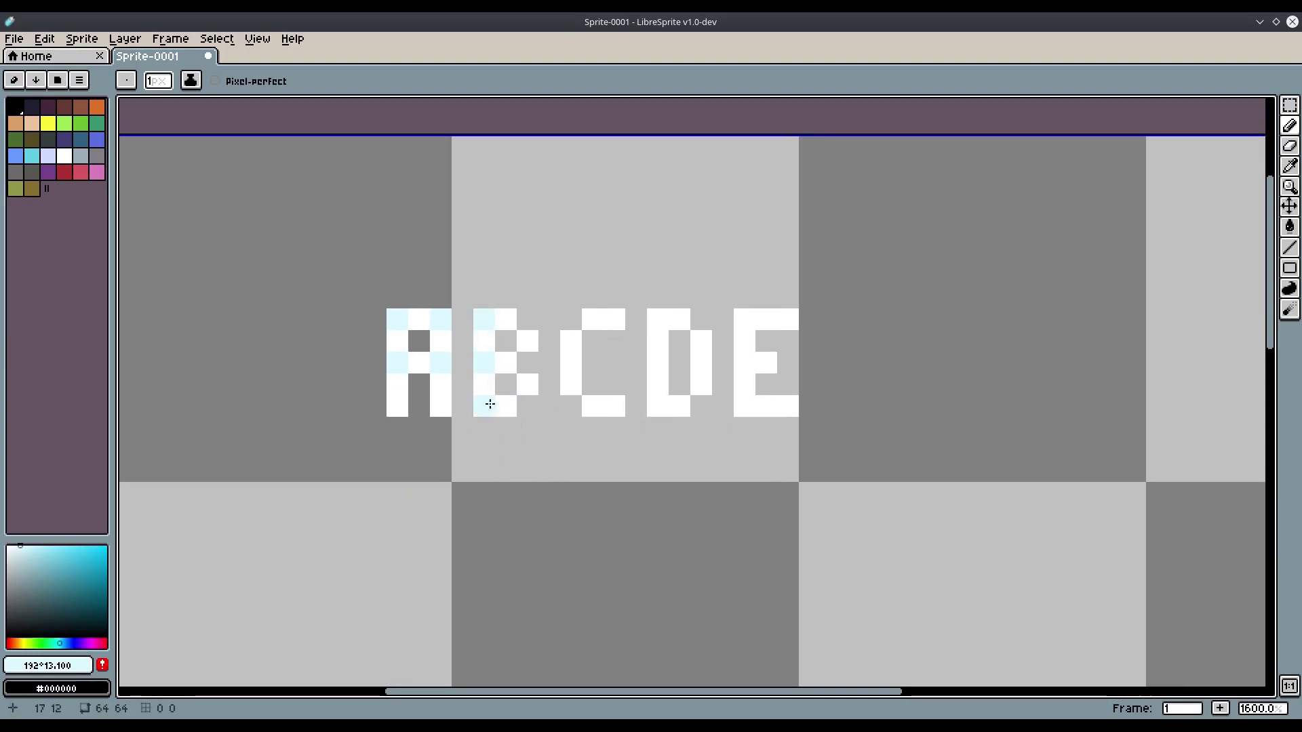
{"action": "left_click", "coordinate": [568, 405]}
{"action": "left_click", "coordinate": [571, 319]}
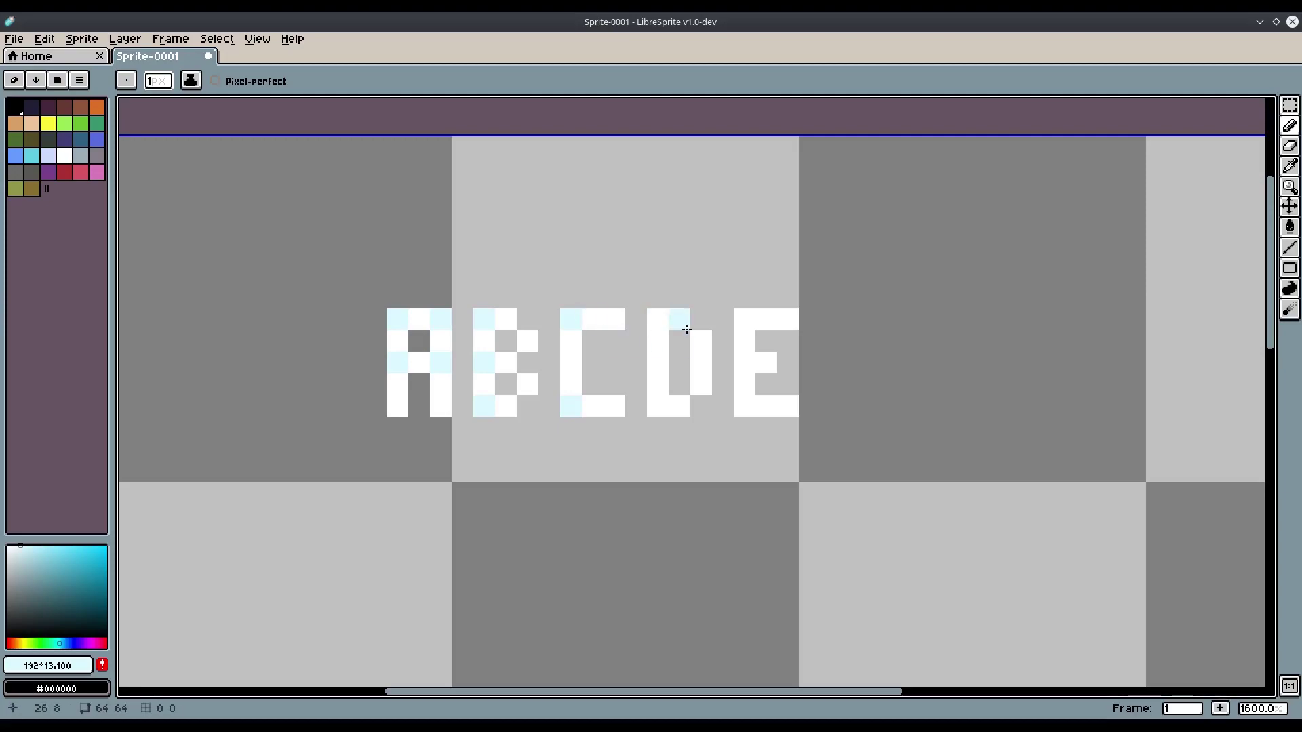
Undo the last pale cyan Pencil strokes on the letter D
{"action": "scroll", "coordinate": [874, 535], "scroll_direction": "down", "scroll_amount": 3}
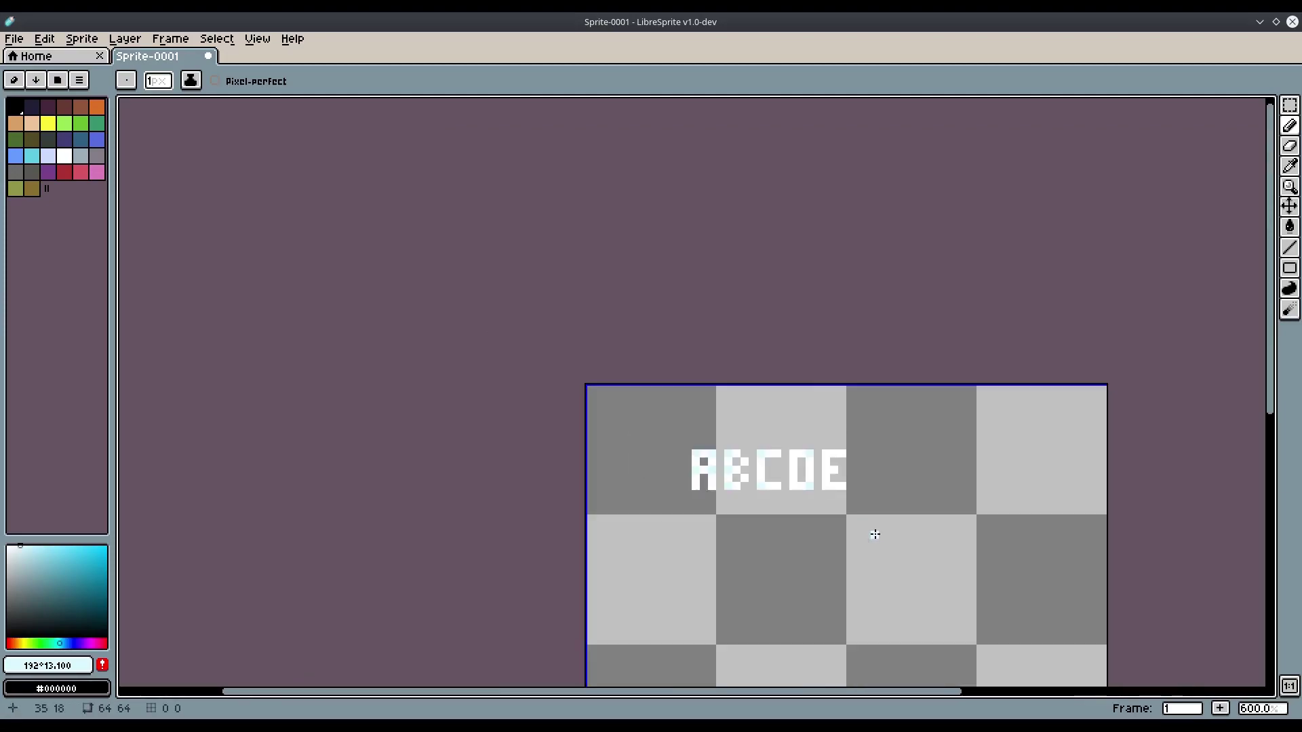
{"action": "key", "text": "ctrl+z"}
{"action": "scroll", "coordinate": [875, 539], "scroll_direction": "up", "scroll_amount": 3}
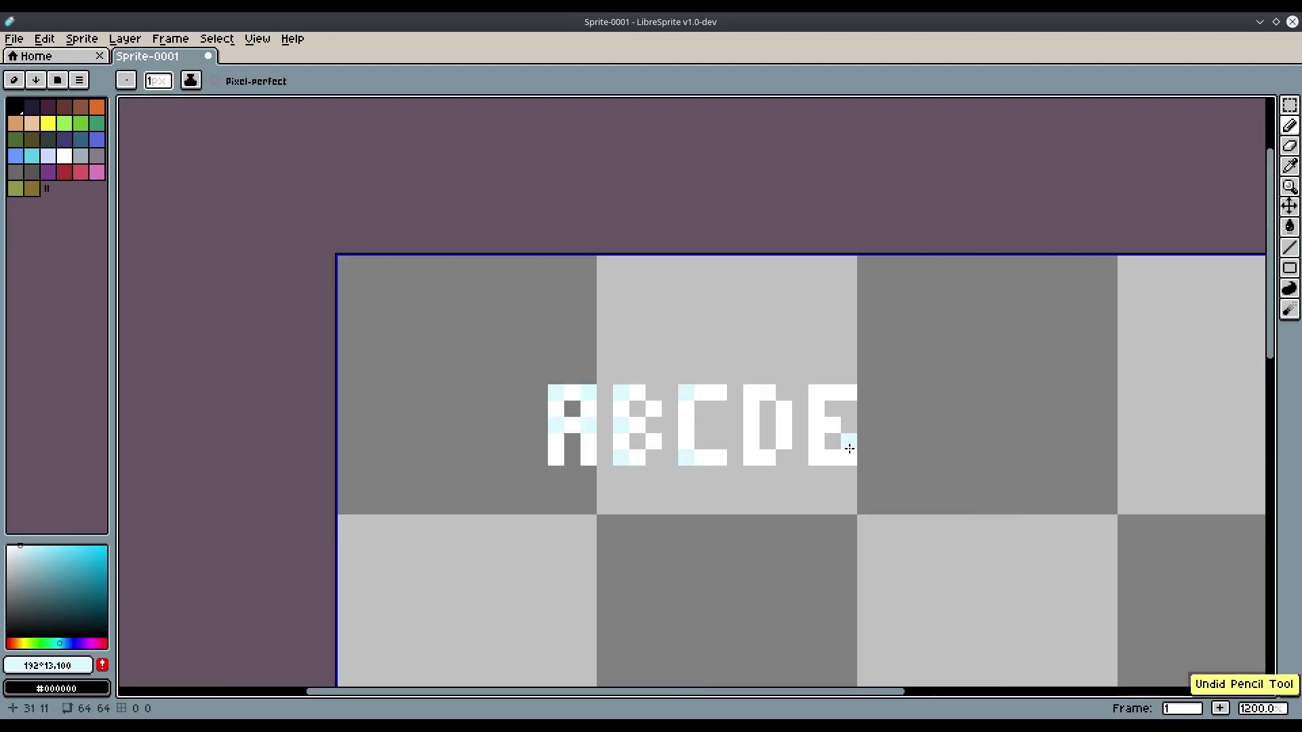
Paint the letter D's two left corners and the top, middle and bottom pixels of the E's stem pale cyan
{"action": "left_click", "coordinate": [738, 460]}
{"action": "left_click", "coordinate": [738, 373]}
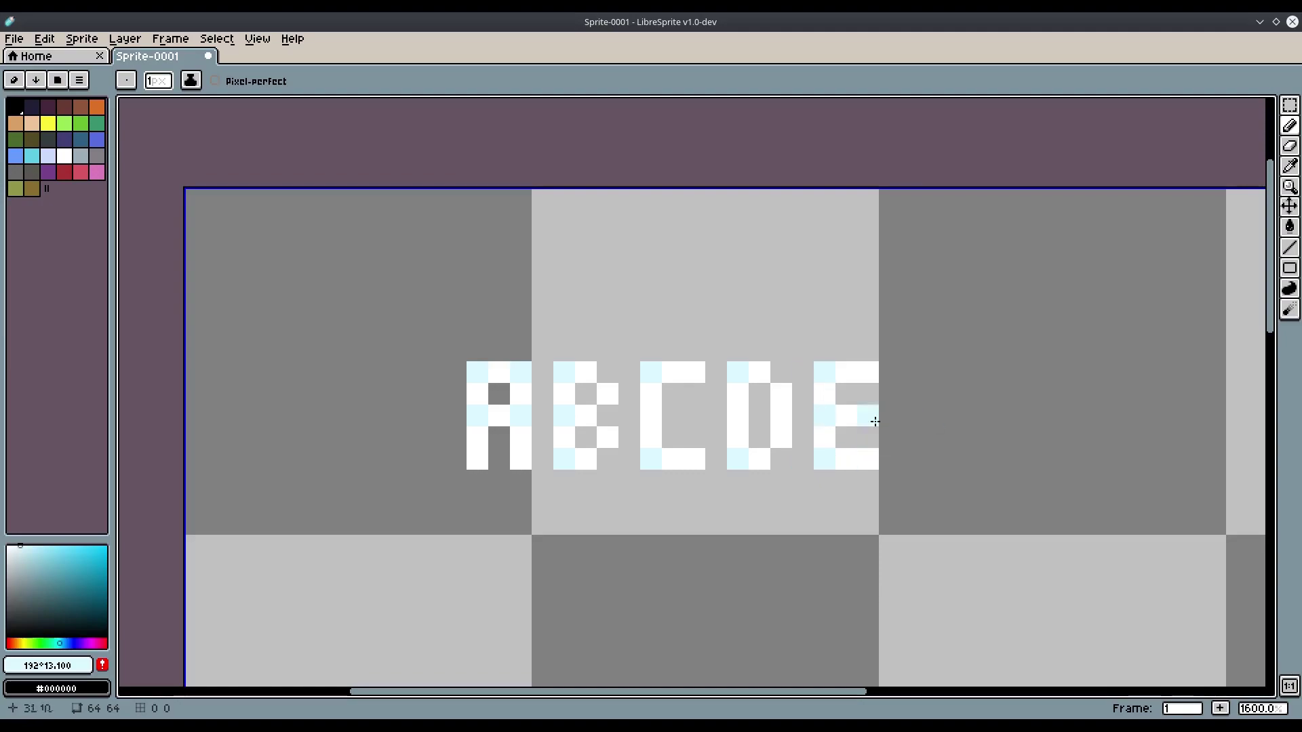
{"action": "scroll", "coordinate": [689, 545], "scroll_direction": "down", "scroll_amount": 1}
{"action": "scroll", "coordinate": [689, 544], "scroll_direction": "up", "scroll_amount": 1}
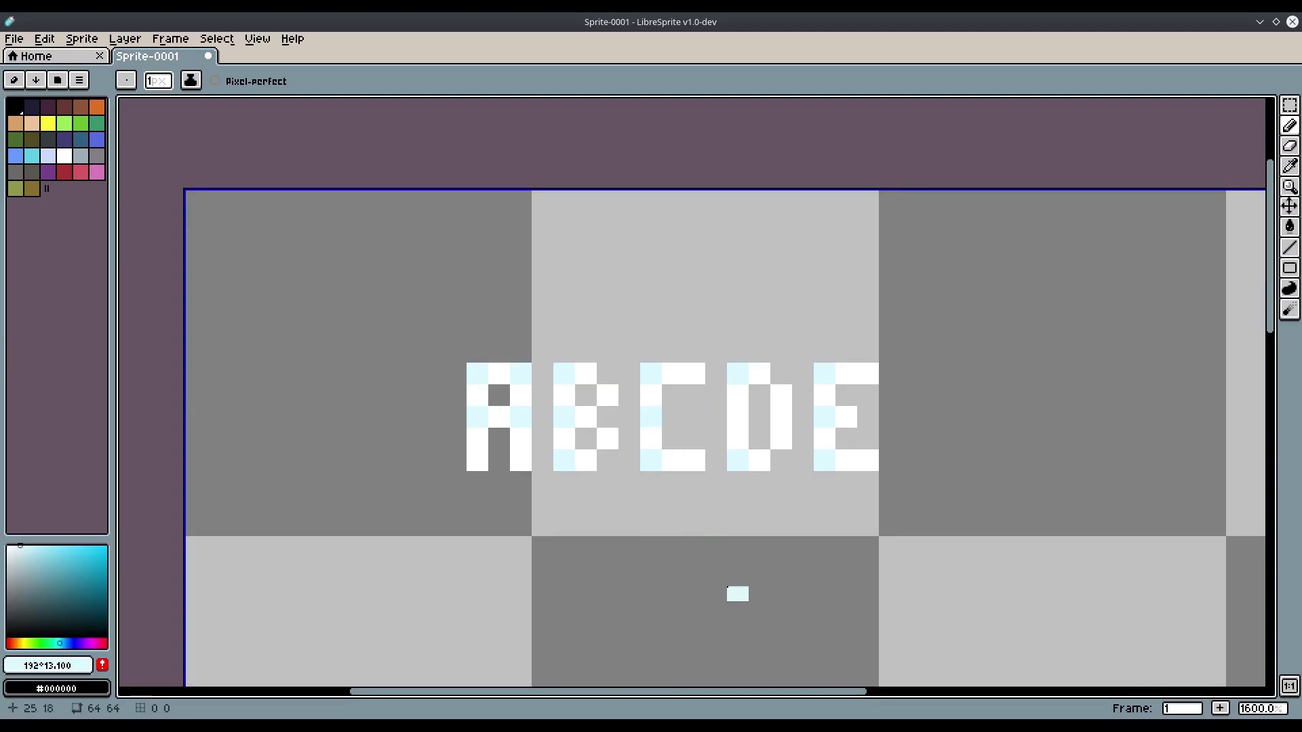
{"action": "scroll", "coordinate": [741, 629], "scroll_direction": "down", "scroll_amount": 5}
{"action": "scroll", "coordinate": [692, 474], "scroll_direction": "up", "scroll_amount": 7}
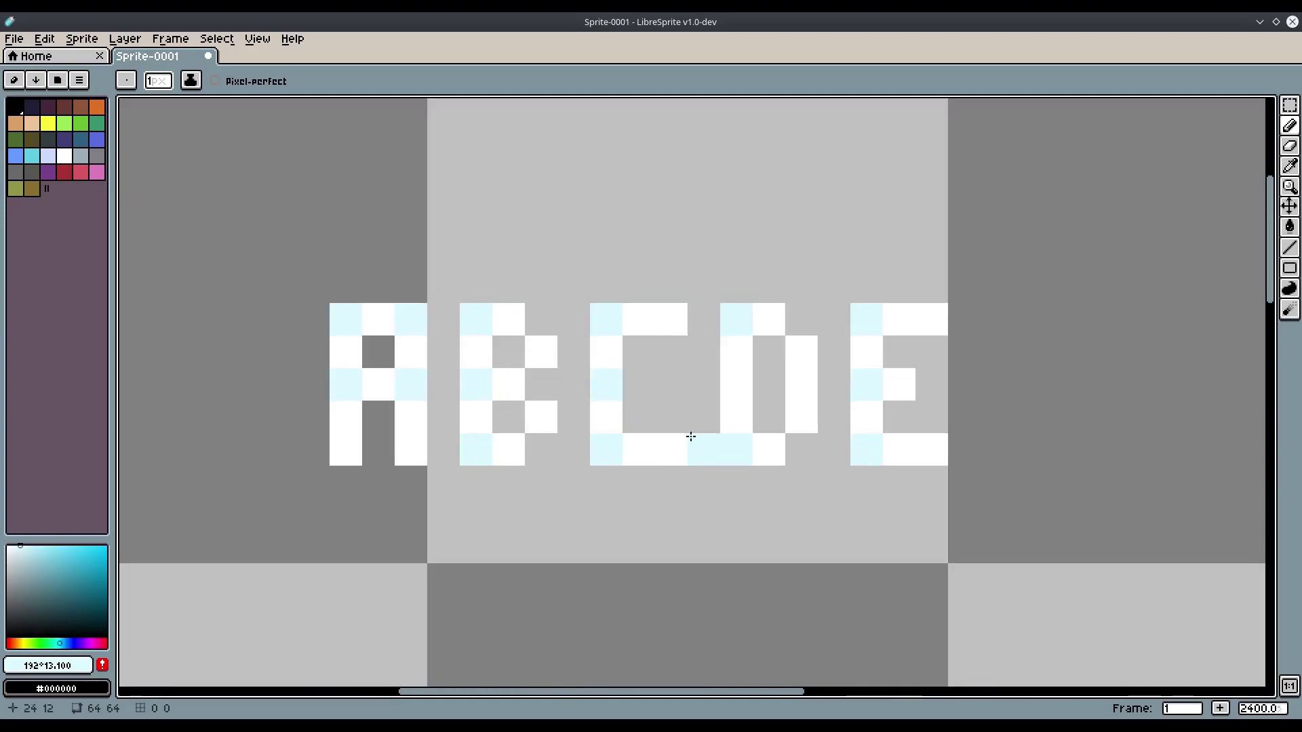
Undo the pale cyan pixel in the middle of the C's stem and return to the Pencil tool
{"action": "key", "text": "ctrl+z"}
{"action": "key", "text": "v"}
{"action": "key", "text": "b"}
{"action": "scroll", "coordinate": [738, 538], "scroll_direction": "down", "scroll_amount": 1}
{"action": "left_click_drag", "start_coordinate": [738, 538], "coordinate": [732, 504]}
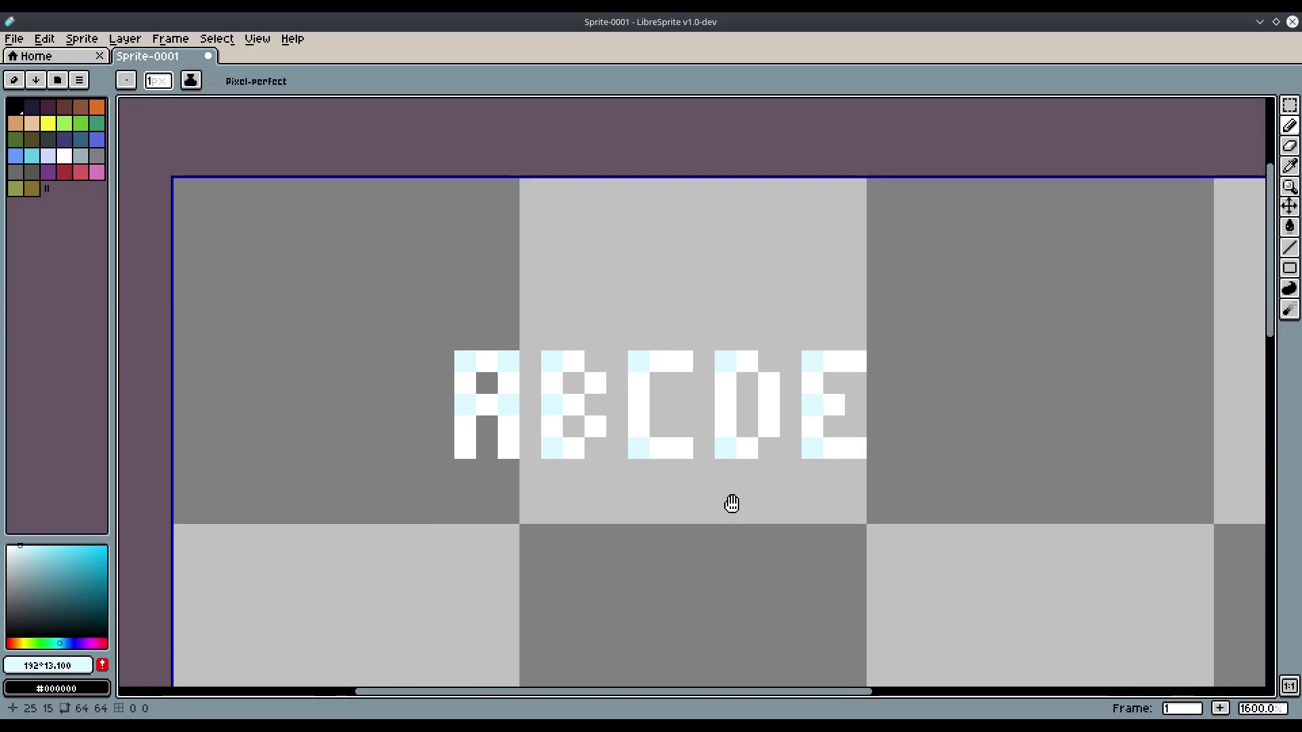
Try painting the B's two rightmost pixels and the centre of its crossbar pale cyan, and undo these strokes
{"action": "left_click", "coordinate": [595, 383]}
{"action": "left_click", "coordinate": [573, 405]}
{"action": "left_click", "coordinate": [596, 426]}
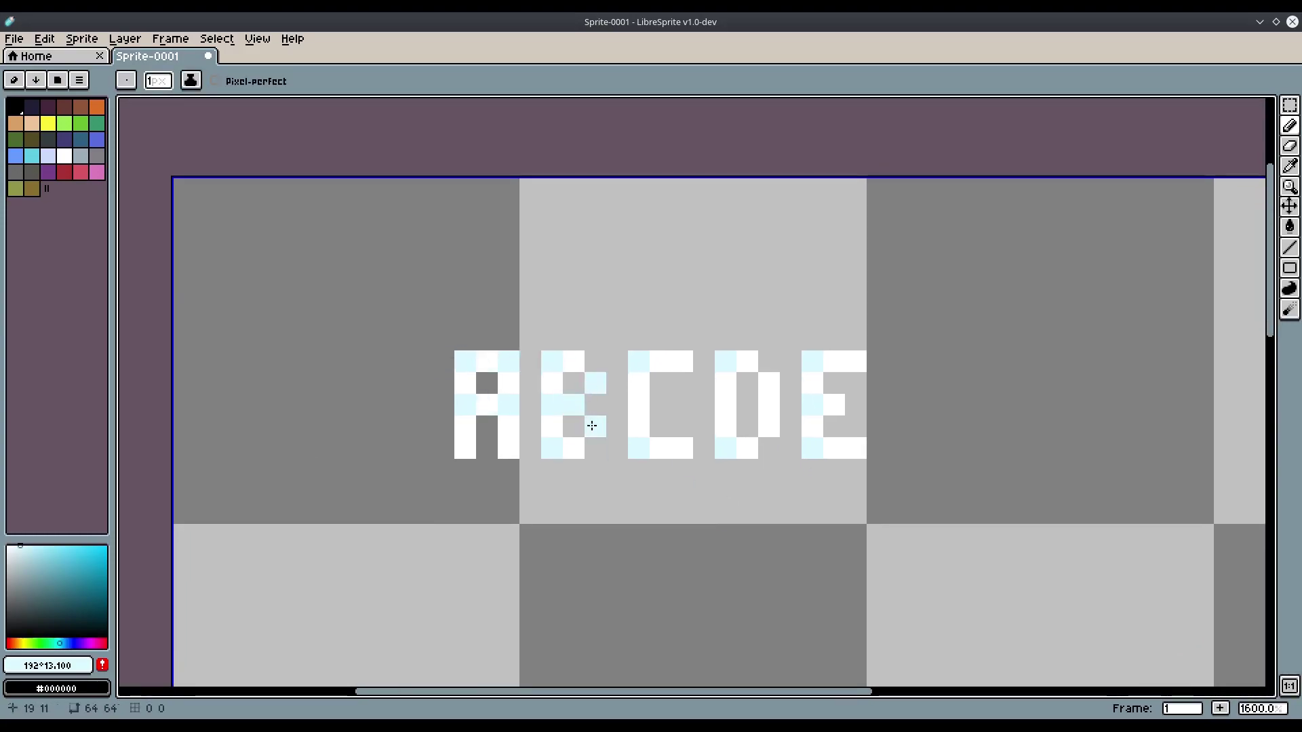
{"action": "key", "text": "ctrl+z"}
{"action": "key", "text": "ctrl+z"}
{"action": "key", "text": "ctrl+z"}
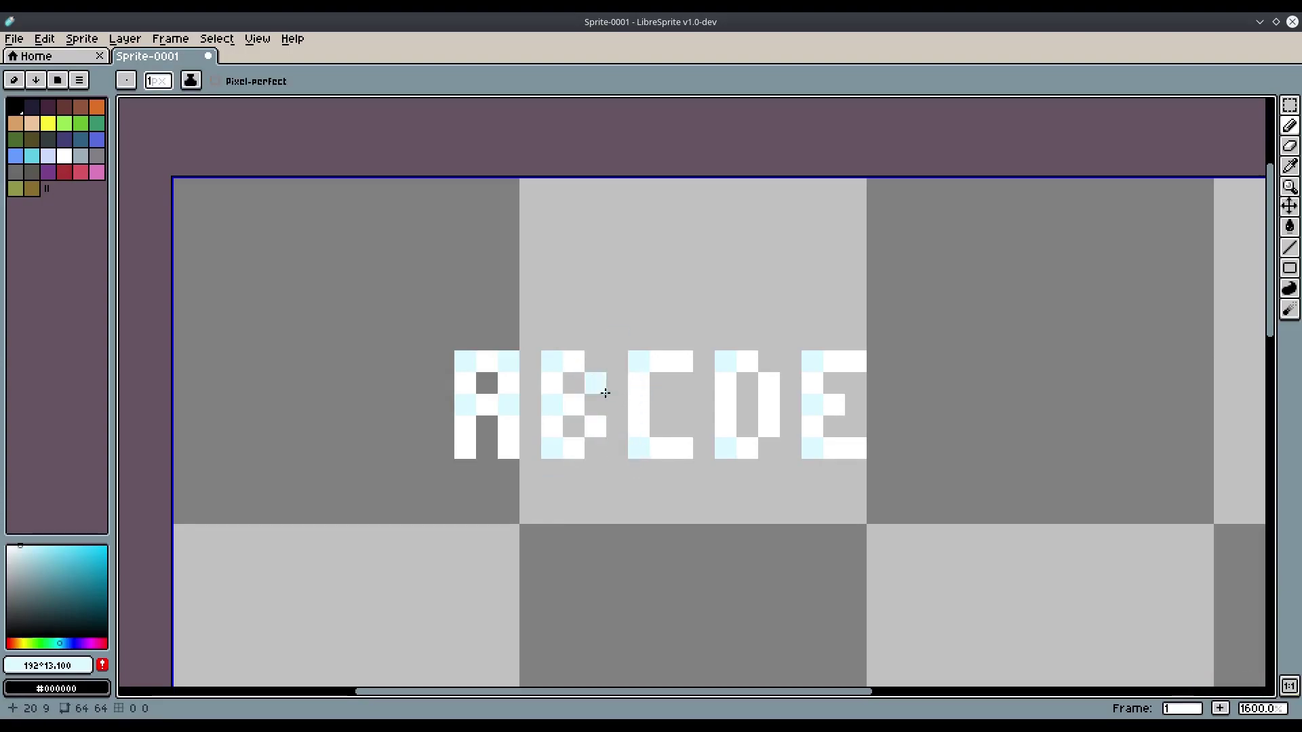
{"action": "left_click_drag", "start_coordinate": [1116, 445], "coordinate": [1093, 440]}
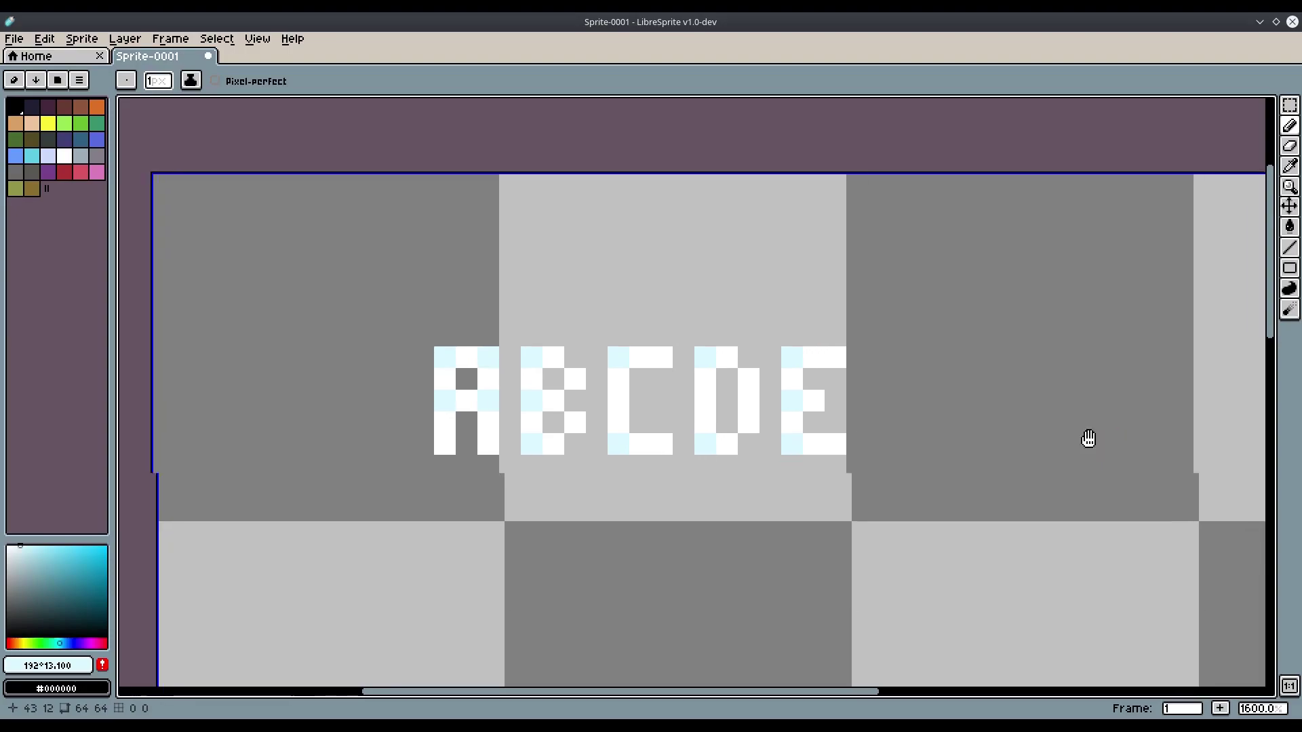
{"action": "scroll", "coordinate": [938, 536], "scroll_direction": "down", "scroll_amount": 3}
{"action": "scroll", "coordinate": [938, 526], "scroll_direction": "up", "scroll_amount": 2}
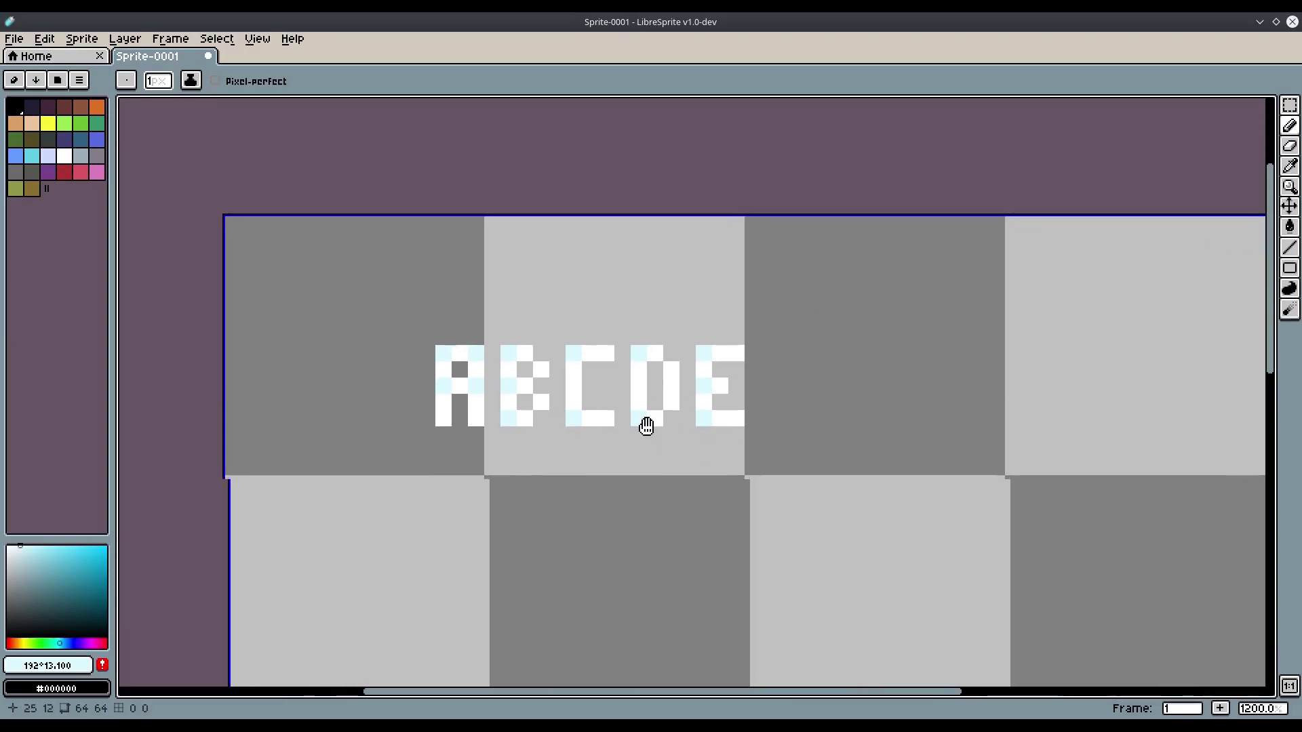
{"action": "scroll", "coordinate": [654, 427], "scroll_direction": "up", "scroll_amount": 1}
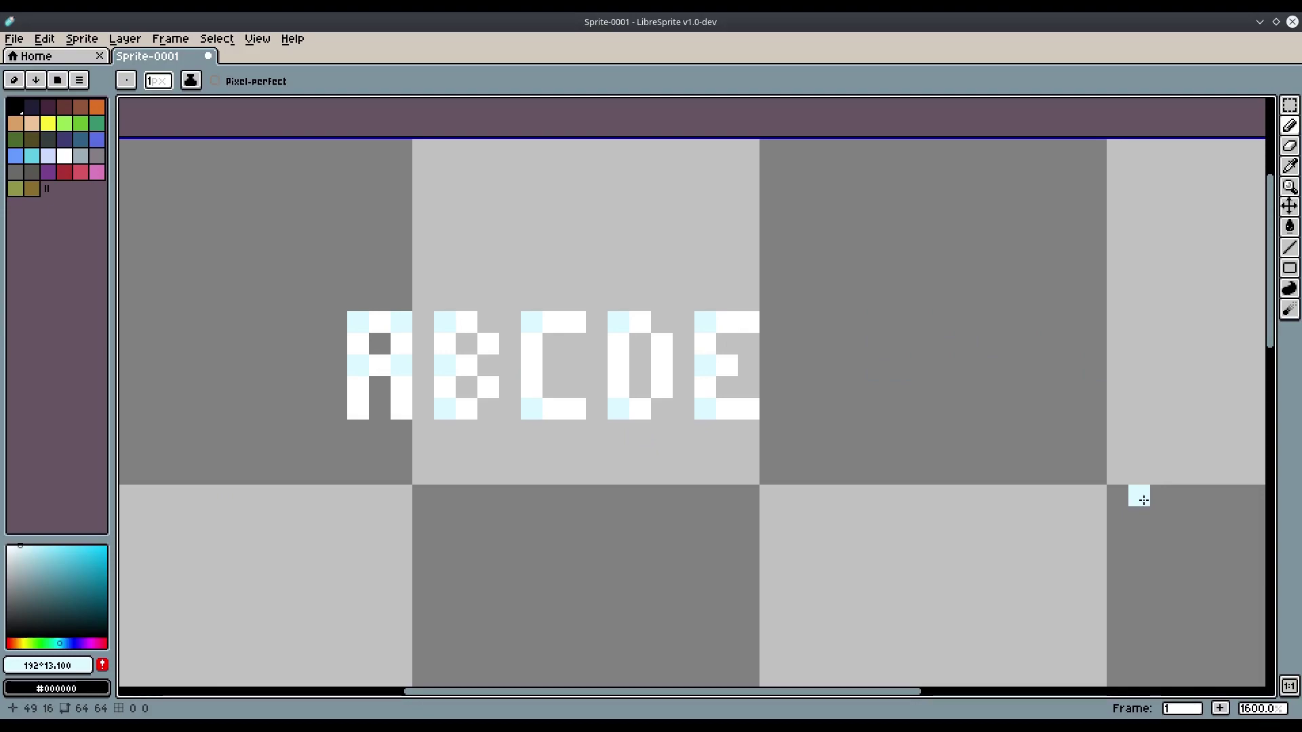
{"action": "left_click_drag", "start_coordinate": [1139, 502], "coordinate": [1163, 498]}
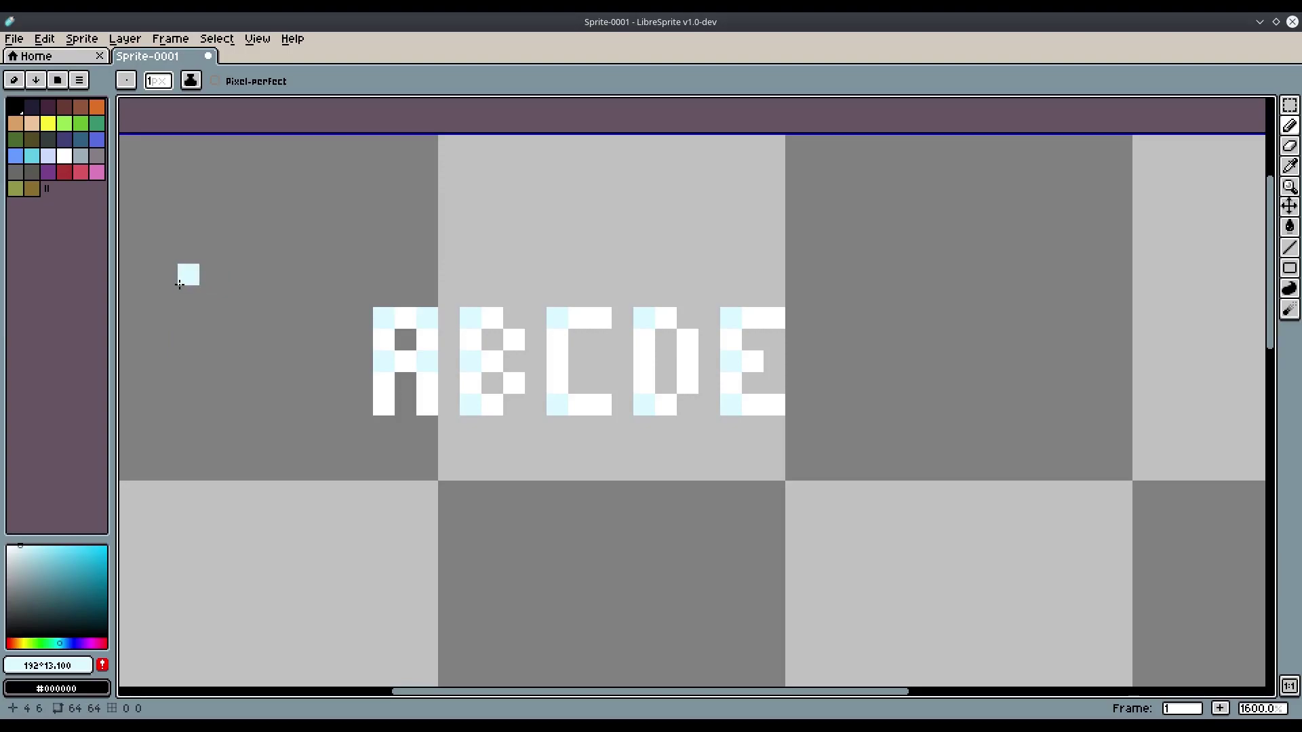
Paint a dark navy outline in palette colour index 1 along the A's left, top and right sides and between its legs
{"action": "left_click", "coordinate": [33, 109]}
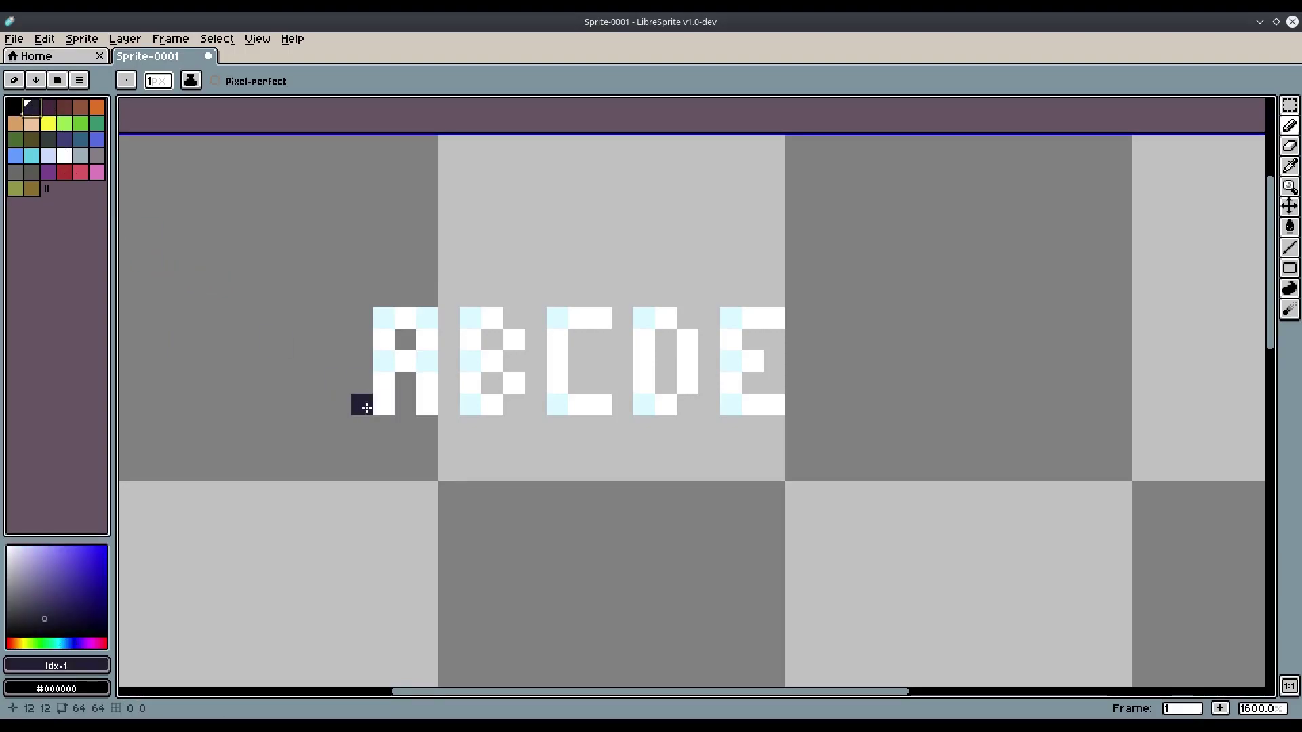
{"action": "left_click_drag", "start_coordinate": [362, 405], "coordinate": [361, 319]}
{"action": "key", "text": "ctrl+z"}
{"action": "mouse_move", "coordinate": [366, 405]}
{"action": "left_mouse_down"}
{"action": "mouse_move", "coordinate": [360, 316]}
{"action": "mouse_move", "coordinate": [382, 298]}
{"action": "mouse_move", "coordinate": [429, 301]}
{"action": "mouse_move", "coordinate": [450, 324]}
{"action": "mouse_move", "coordinate": [449, 405]}
{"action": "left_mouse_up"}
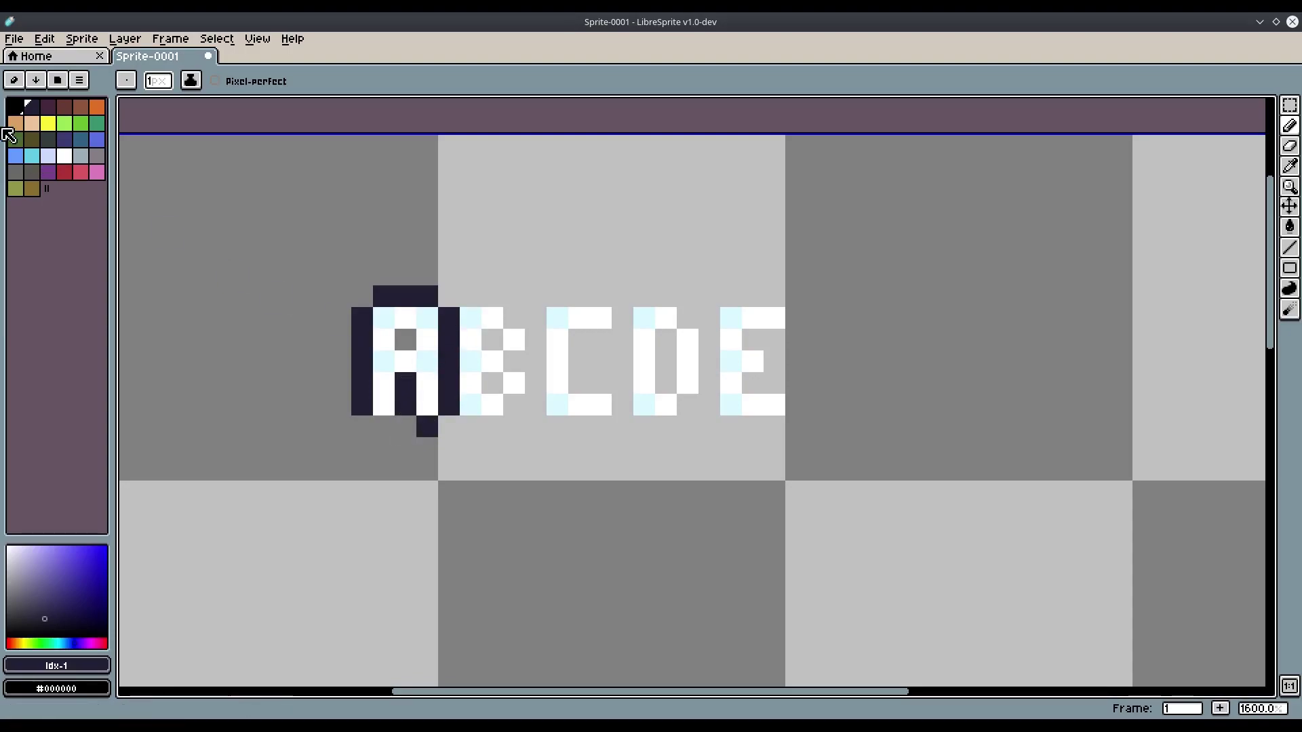
Select the letters B to E, move them one pixel right and clear the selection
{"action": "left_click", "coordinate": [1290, 106]}
{"action": "left_click_drag", "start_coordinate": [917, 483], "coordinate": [459, 241]}
{"action": "left_click_drag", "start_coordinate": [500, 369], "coordinate": [517, 367]}
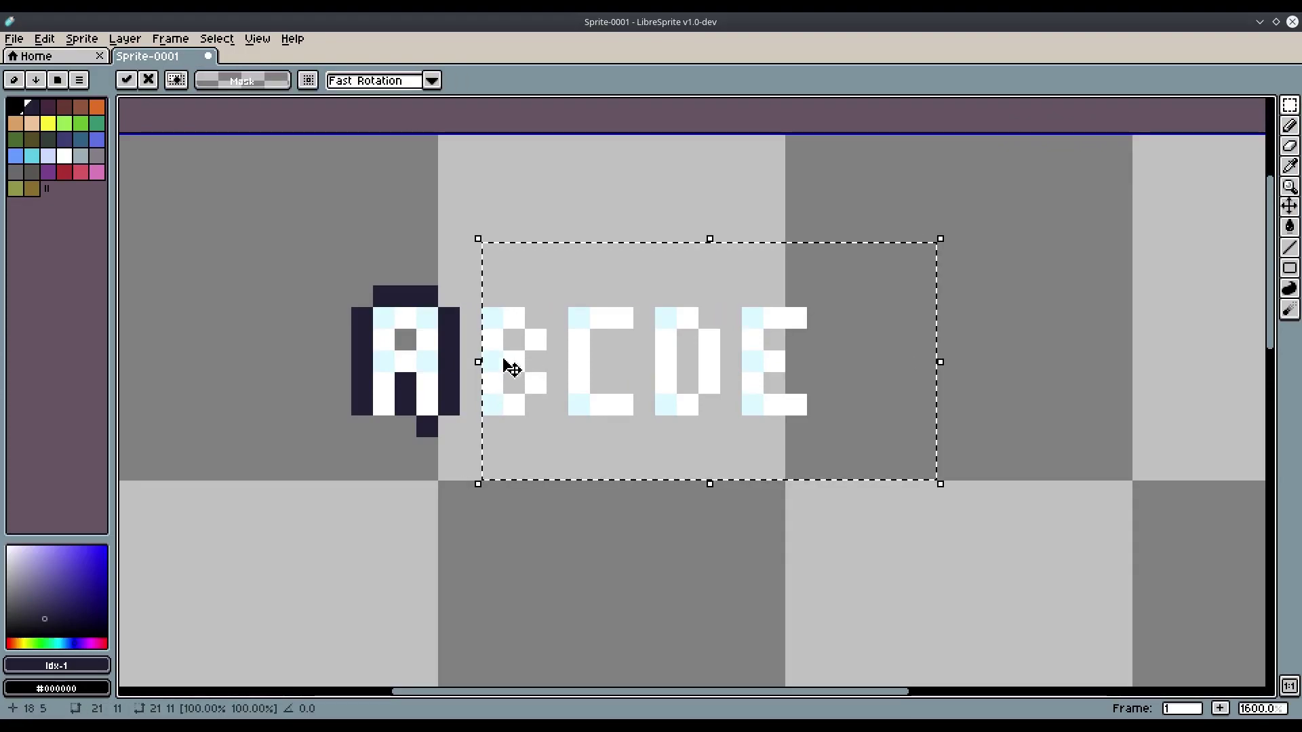
{"action": "left_click", "coordinate": [217, 39]}
{"action": "left_click", "coordinate": [227, 70]}
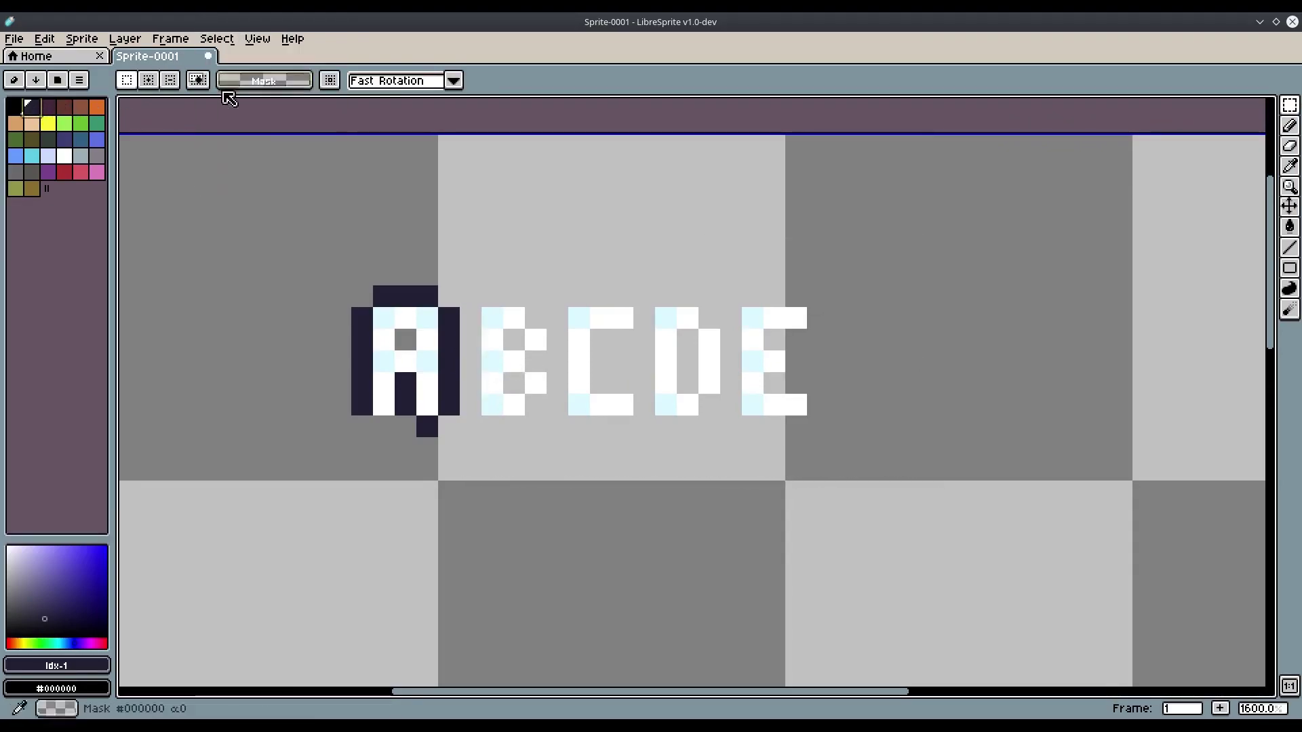
Paint dark navy pixels around the letter B's left side, top, bottom and right bumps and inside its two holes with the Pencil tool
{"action": "key", "text": "b"}
{"action": "mouse_move", "coordinate": [471, 319]}
{"action": "left_mouse_down"}
{"action": "mouse_move", "coordinate": [490, 417]}
{"action": "mouse_move", "coordinate": [511, 418]}
{"action": "mouse_move", "coordinate": [554, 381]}
{"action": "left_mouse_up"}
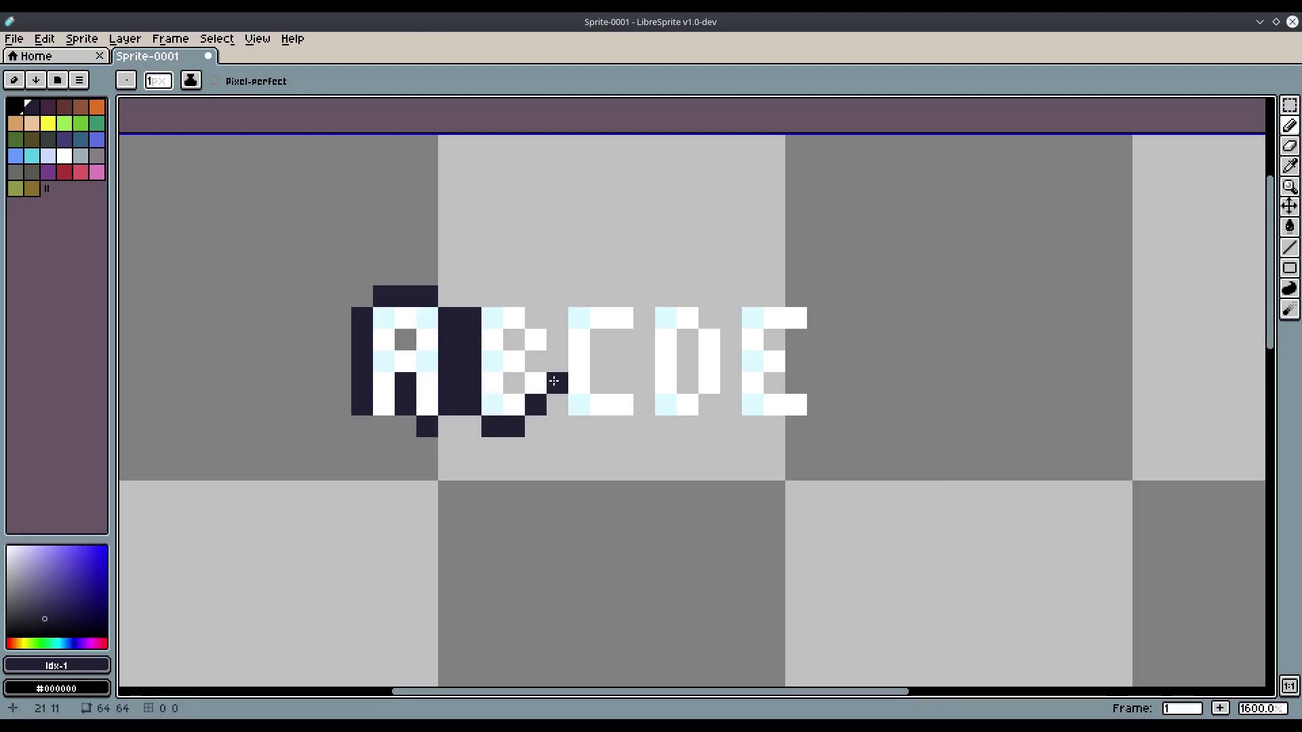
{"action": "left_click", "coordinate": [552, 339]}
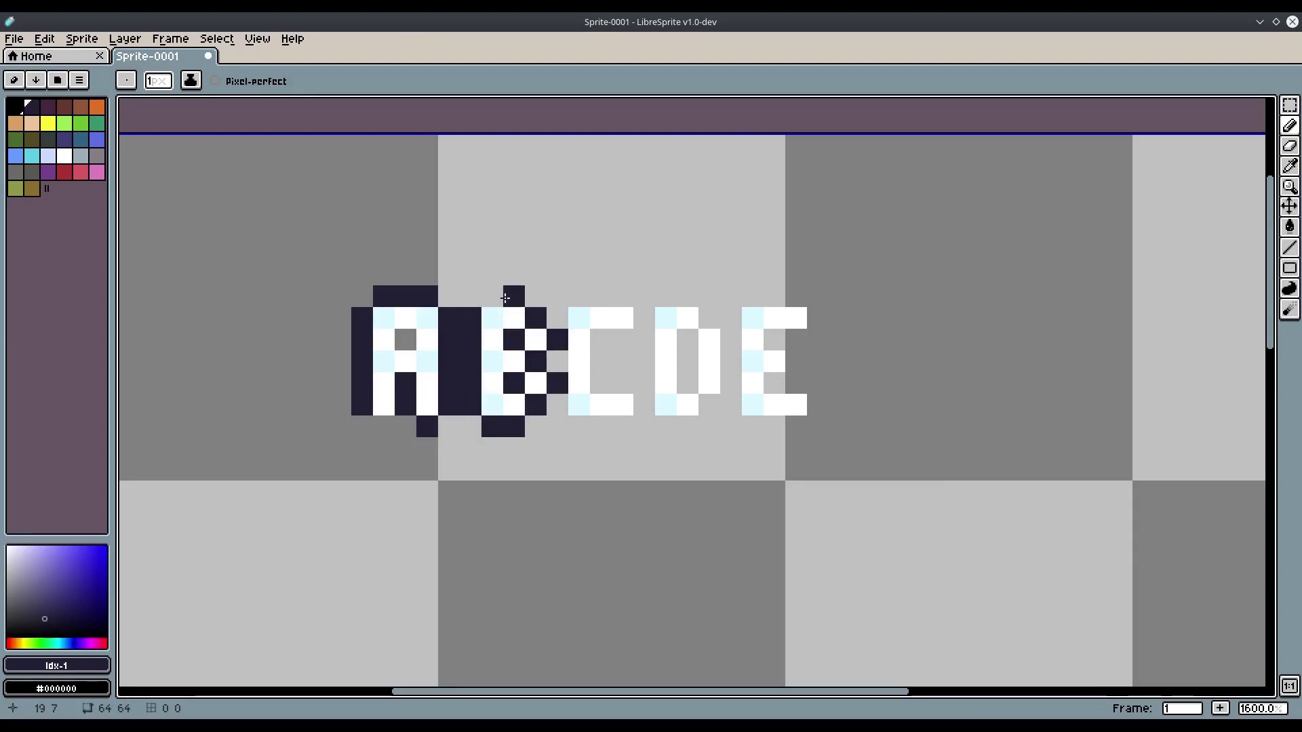
{"action": "left_click", "coordinate": [492, 297]}
{"action": "left_click", "coordinate": [536, 296]}
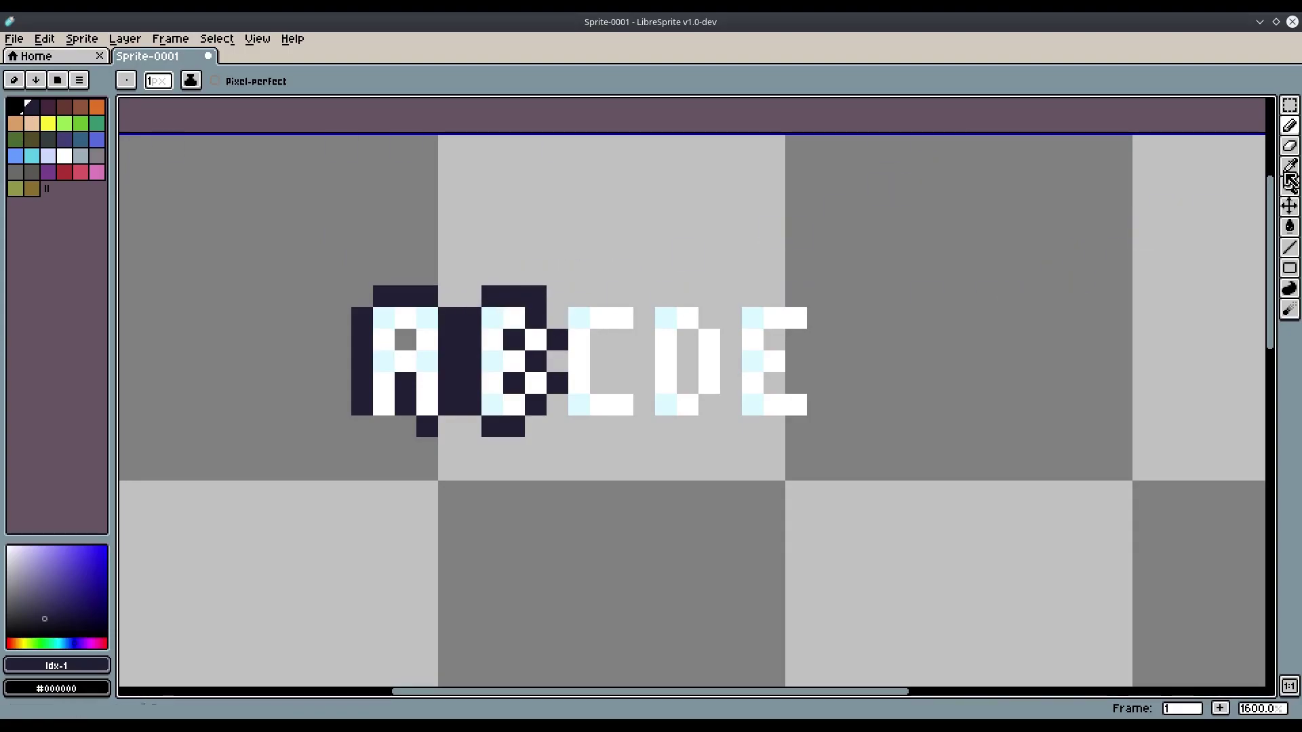
Select the outlined B together with the letters C to E and move them one pixel right
{"action": "left_click", "coordinate": [1289, 105]}
{"action": "left_click_drag", "start_coordinate": [960, 525], "coordinate": [458, 241]}
{"action": "left_click_drag", "start_coordinate": [549, 388], "coordinate": [570, 388]}
{"action": "mouse_move", "coordinate": [907, 459]}
{"action": "left_mouse_down"}
{"action": "mouse_move", "coordinate": [721, 369]}
{"action": "mouse_move", "coordinate": [912, 459]}
{"action": "left_mouse_up"}
Move the letters C to E two pixels right, and shift D and E another two pixels right
{"action": "left_click_drag", "start_coordinate": [1112, 568], "coordinate": [587, 262]}
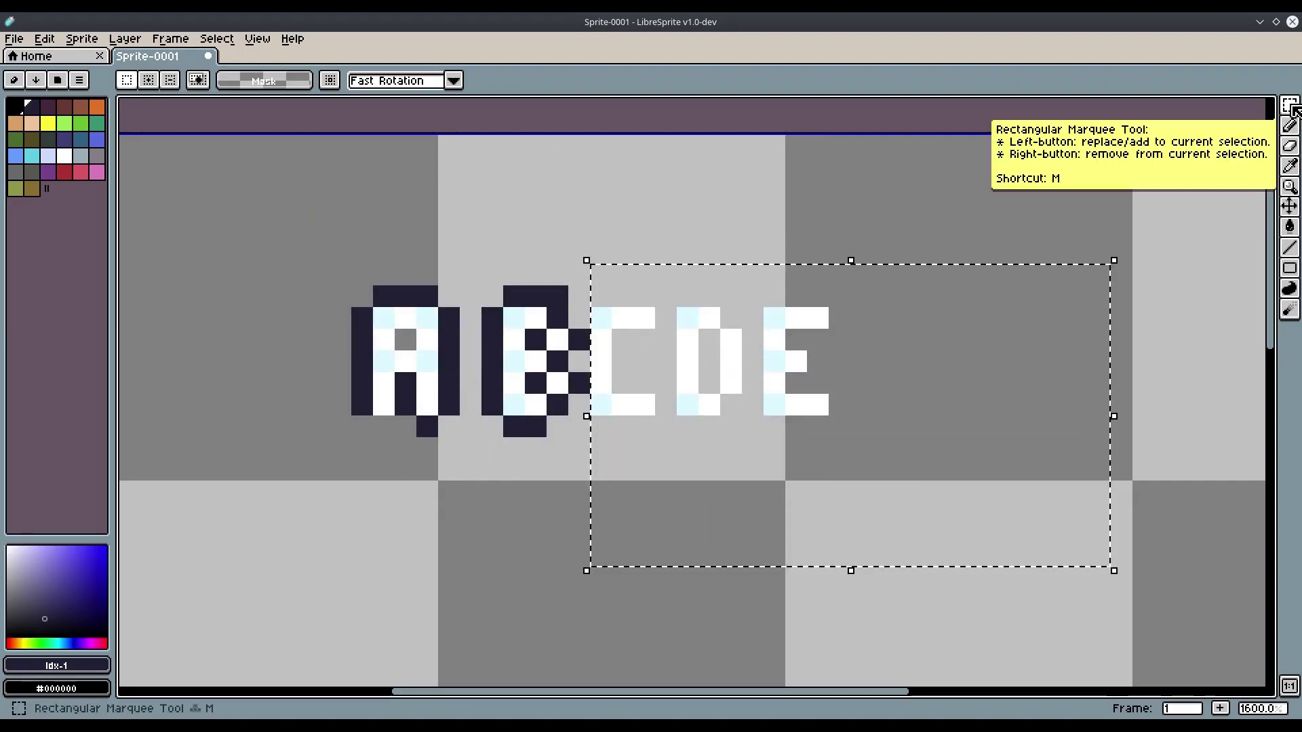
{"action": "left_click_drag", "start_coordinate": [601, 370], "coordinate": [641, 378]}
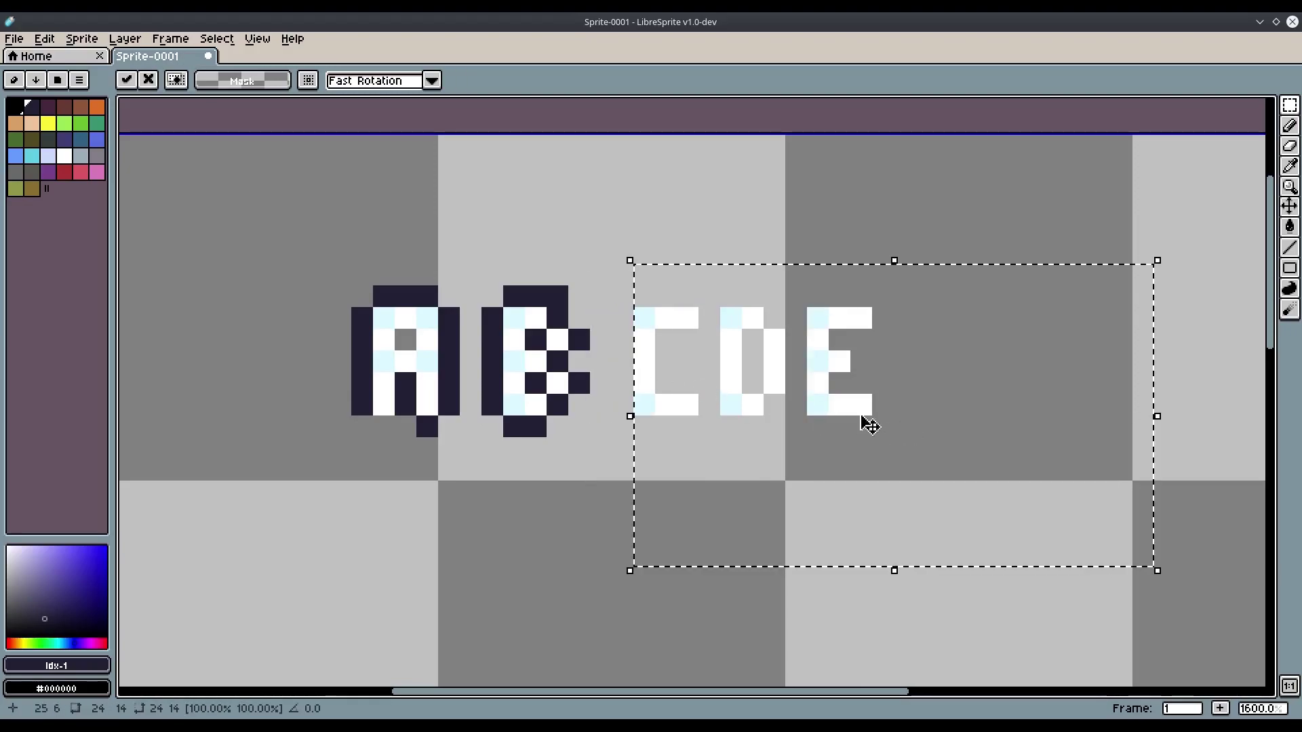
{"action": "left_click", "coordinate": [1175, 556]}
{"action": "left_click_drag", "start_coordinate": [1175, 556], "coordinate": [695, 262]}
{"action": "left_click_drag", "start_coordinate": [753, 349], "coordinate": [780, 366]}
{"action": "left_click", "coordinate": [619, 531]}
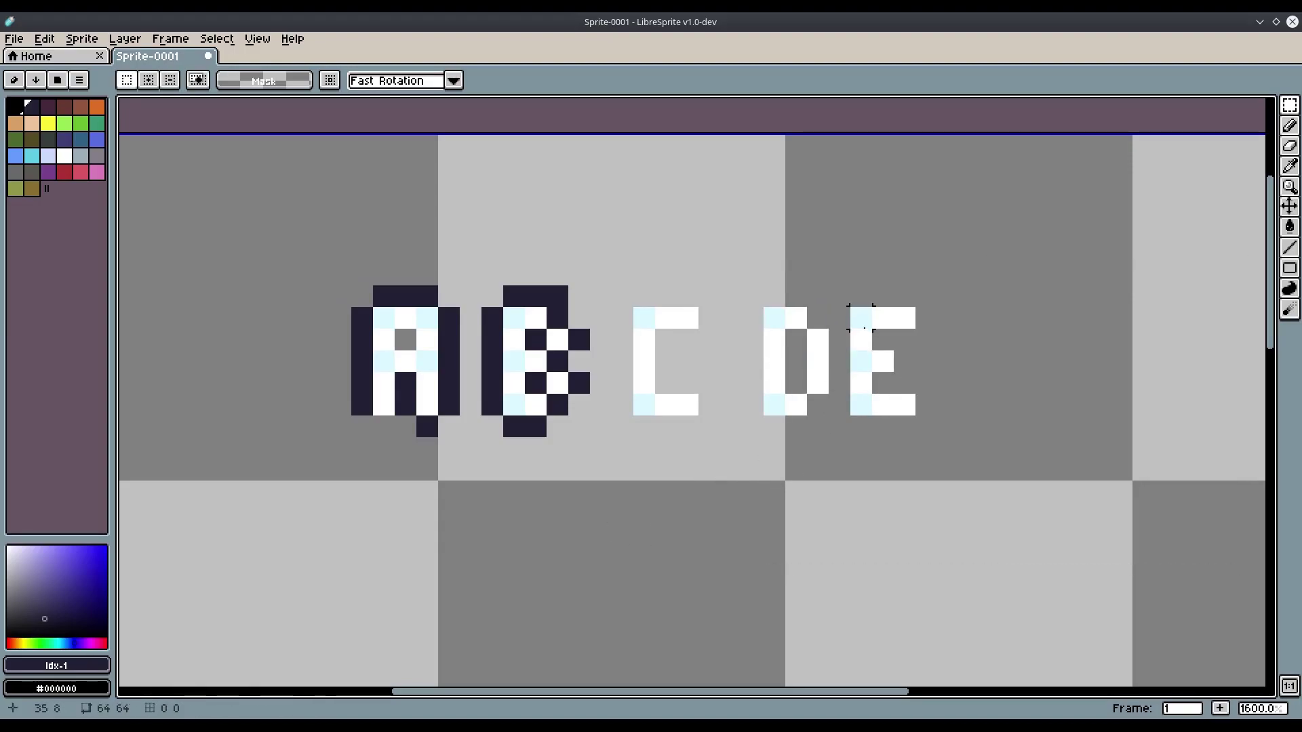
Move the letter E two pixels right, switch back to the Pencil tool and clear the selection
{"action": "left_click_drag", "start_coordinate": [824, 284], "coordinate": [957, 458]}
{"action": "left_click_drag", "start_coordinate": [859, 372], "coordinate": [909, 377]}
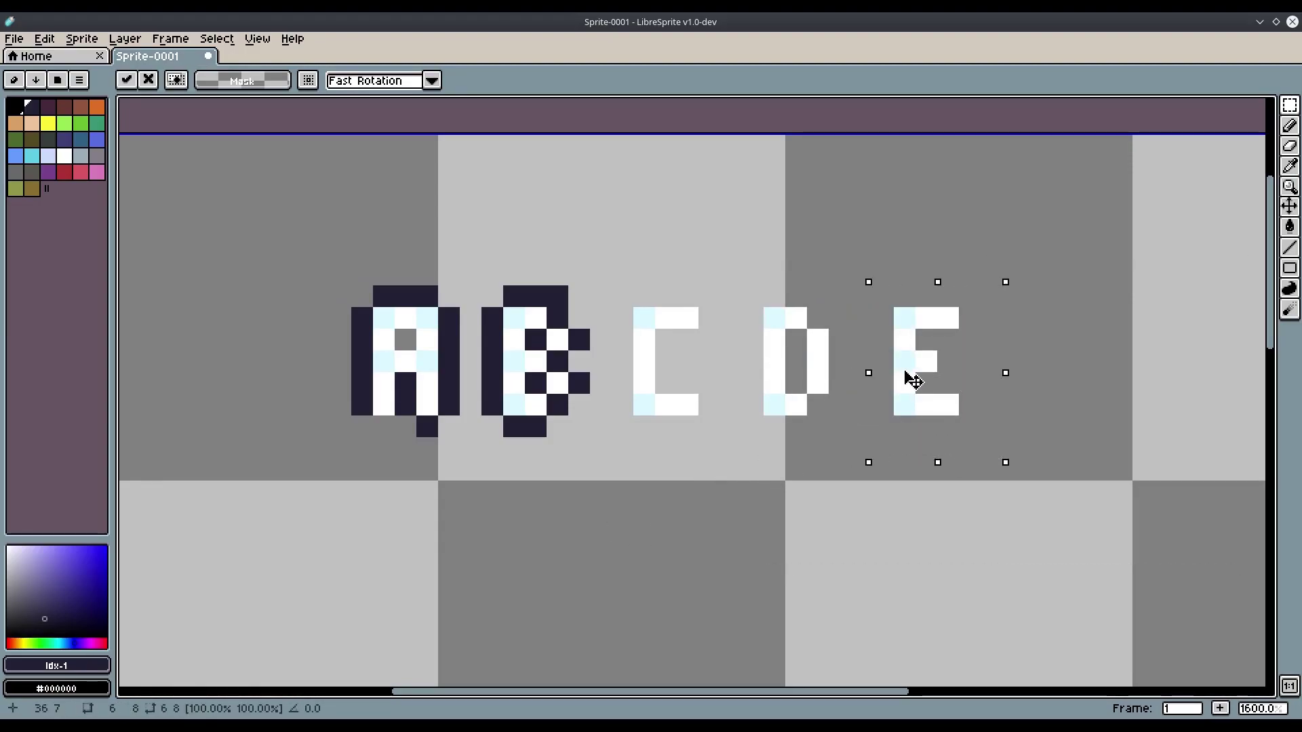
{"action": "left_click", "coordinate": [1290, 127]}
{"action": "left_click", "coordinate": [216, 39]}
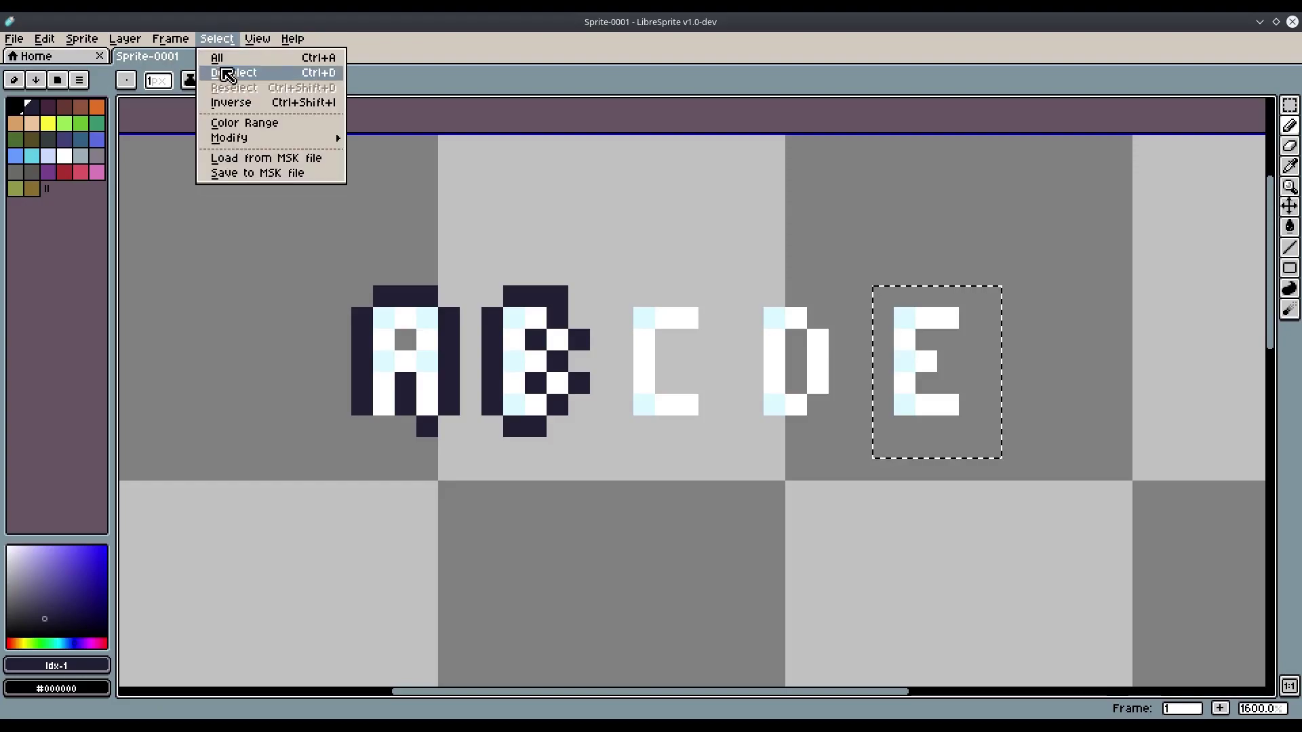
{"action": "left_click", "coordinate": [231, 73]}
Fill the hole in the A and complete the dark navy outlines around the letters A and B
{"action": "left_click", "coordinate": [412, 337]}
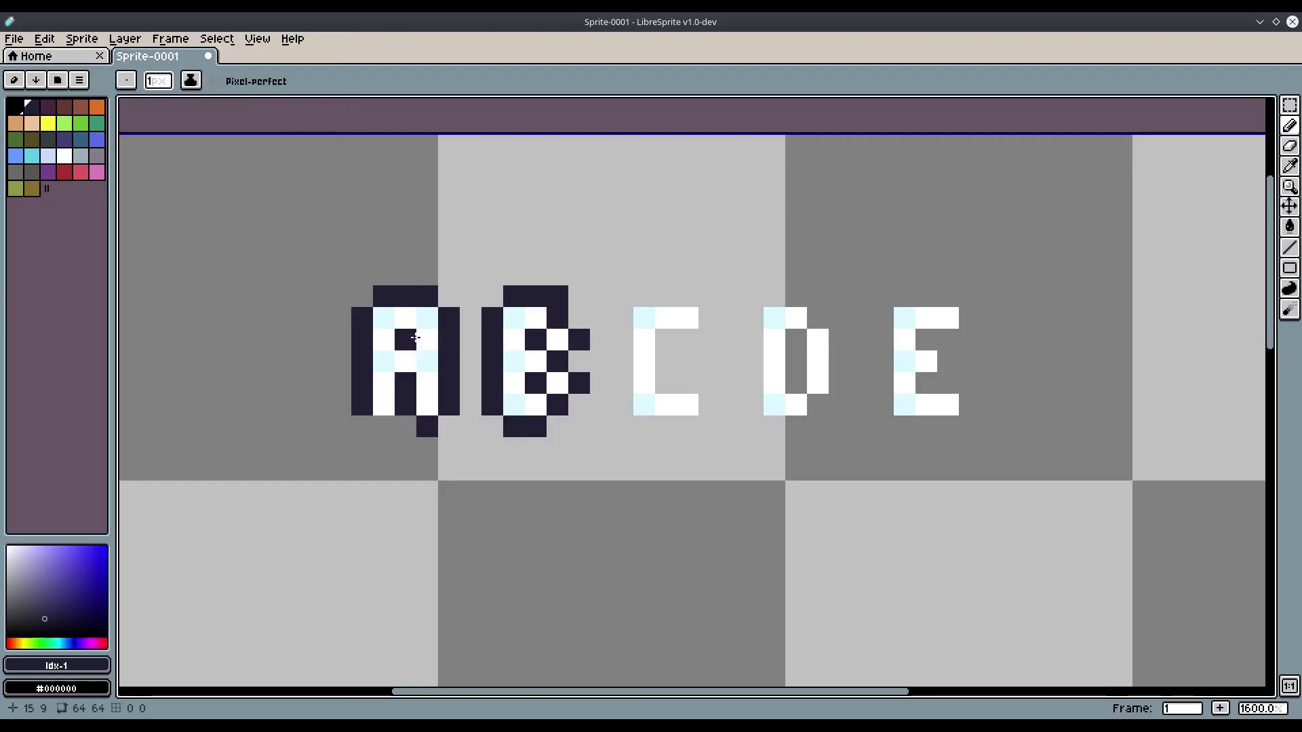
{"action": "left_click_drag", "start_coordinate": [362, 426], "coordinate": [444, 430]}
{"action": "left_click_drag", "start_coordinate": [362, 296], "coordinate": [425, 300]}
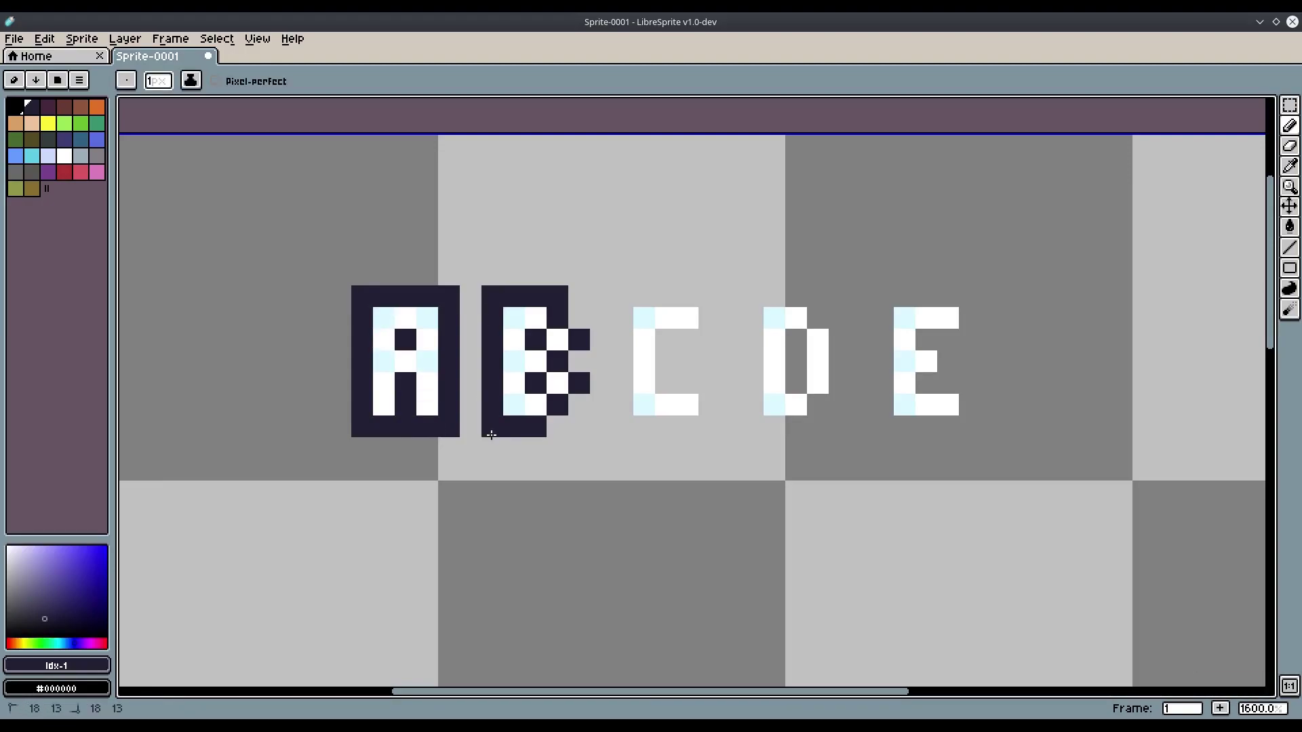
{"action": "left_click", "coordinate": [579, 406]}
{"action": "left_click", "coordinate": [579, 318]}
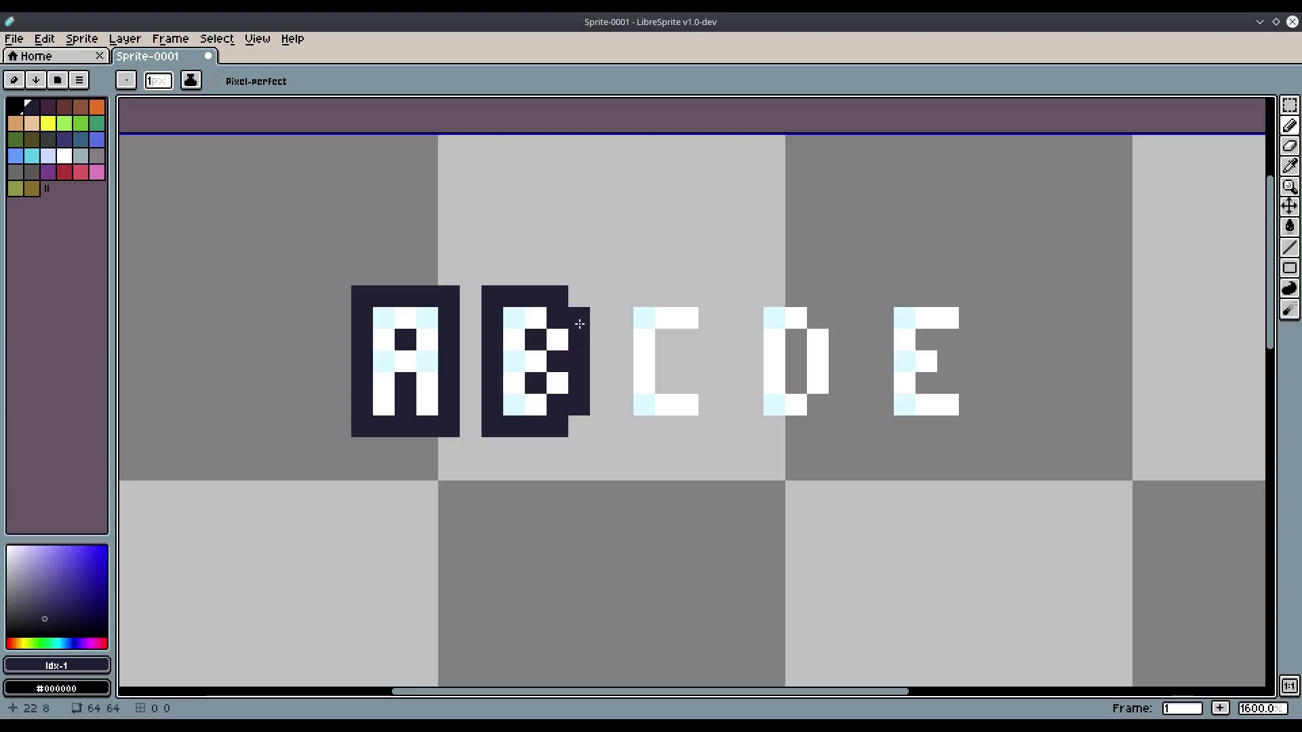
Paint a one-pixel dark navy outline around the letter C, including its inner opening
{"action": "left_click", "coordinate": [643, 405]}
{"action": "scroll", "coordinate": [637, 407], "scroll_direction": "down", "scroll_amount": 3}
{"action": "scroll", "coordinate": [636, 410], "scroll_direction": "up", "scroll_amount": 1}
{"action": "scroll", "coordinate": [636, 410], "scroll_direction": "down", "scroll_amount": 1}
{"action": "scroll", "coordinate": [637, 409], "scroll_direction": "up", "scroll_amount": 3}
{"action": "mouse_move", "coordinate": [619, 318]}
{"action": "left_mouse_down"}
{"action": "mouse_move", "coordinate": [620, 424]}
{"action": "mouse_move", "coordinate": [705, 419]}
{"action": "mouse_move", "coordinate": [705, 385]}
{"action": "mouse_move", "coordinate": [666, 381]}
{"action": "mouse_move", "coordinate": [664, 353]}
{"action": "mouse_move", "coordinate": [706, 348]}
{"action": "mouse_move", "coordinate": [704, 303]}
{"action": "mouse_move", "coordinate": [641, 296]}
{"action": "left_mouse_up"}
Try erasing the top, middle and bottom pixels of the B's right outline edge, and undo the erasures
{"action": "key", "text": "e"}
{"action": "left_click", "coordinate": [576, 362]}
{"action": "left_click", "coordinate": [576, 318]}
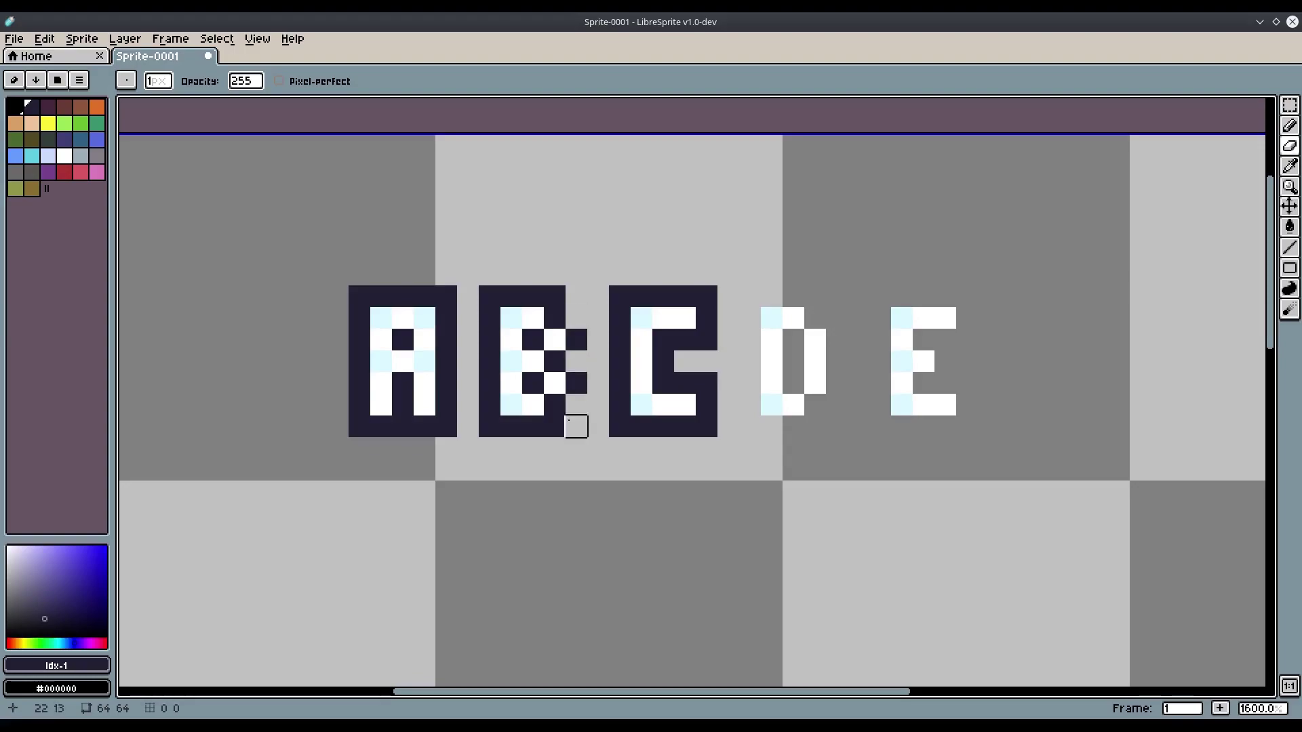
{"action": "key", "text": "ctrl+z"}
{"action": "key", "text": "ctrl+z"}
{"action": "key", "text": "ctrl+z"}
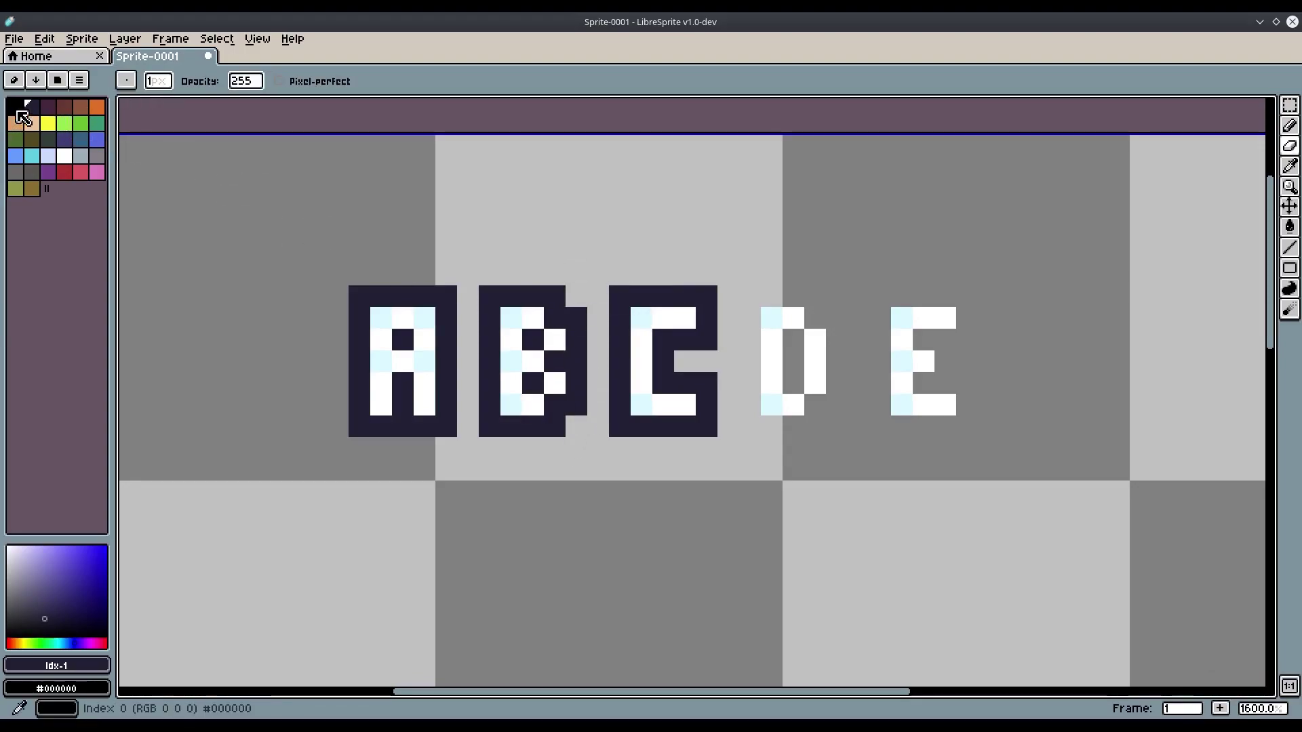
Paint a one-pixel dark navy outline around the letter D
{"action": "mouse_move", "coordinate": [750, 296]}
{"action": "left_mouse_down"}
{"action": "mouse_move", "coordinate": [755, 420]}
{"action": "mouse_move", "coordinate": [812, 427]}
{"action": "mouse_move", "coordinate": [815, 411]}
{"action": "mouse_move", "coordinate": [837, 406]}
{"action": "mouse_move", "coordinate": [834, 319]}
{"action": "mouse_move", "coordinate": [775, 293]}
{"action": "left_mouse_up"}
Try erasing the outer corner pixels on the right side of the D's outline, and undo the erasures
{"action": "key", "text": "e"}
{"action": "left_click_drag", "start_coordinate": [842, 318], "coordinate": [815, 299]}
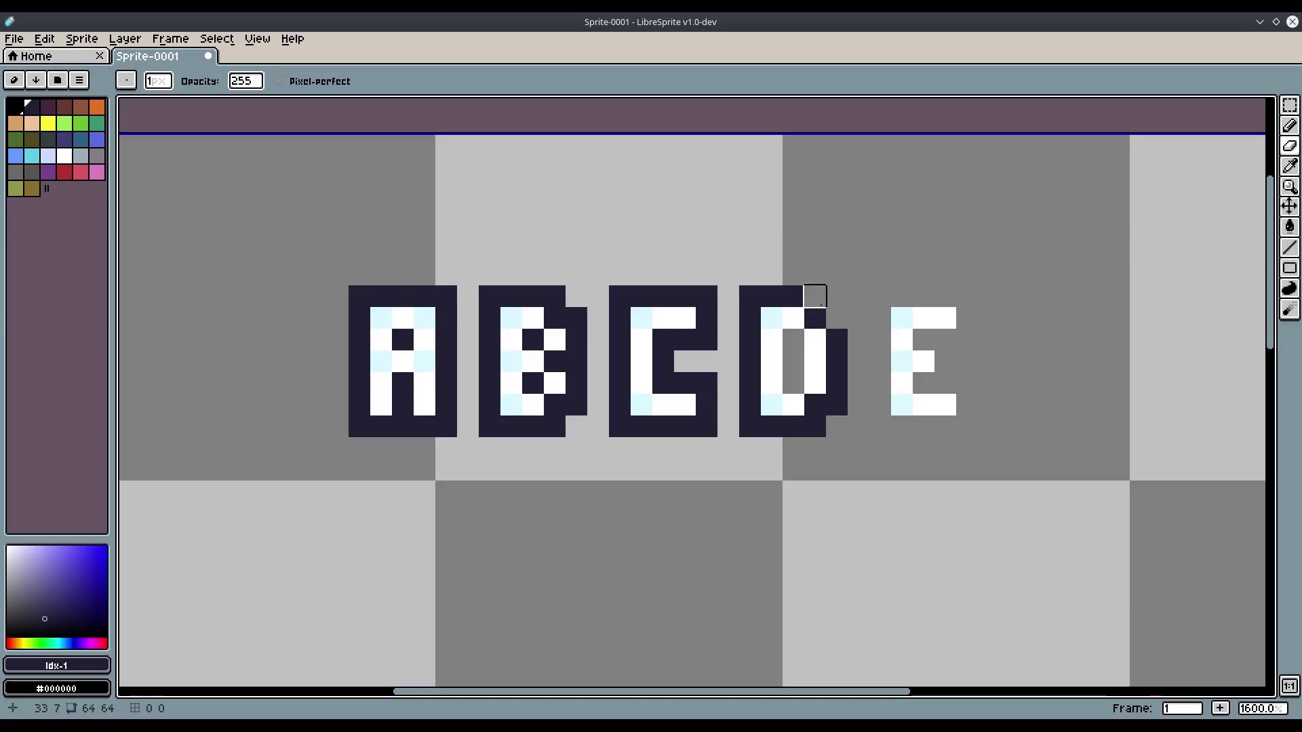
{"action": "left_click", "coordinate": [815, 426]}
{"action": "scroll", "coordinate": [988, 485], "scroll_direction": "down", "scroll_amount": 4}
{"action": "scroll", "coordinate": [927, 461], "scroll_direction": "up", "scroll_amount": 3}
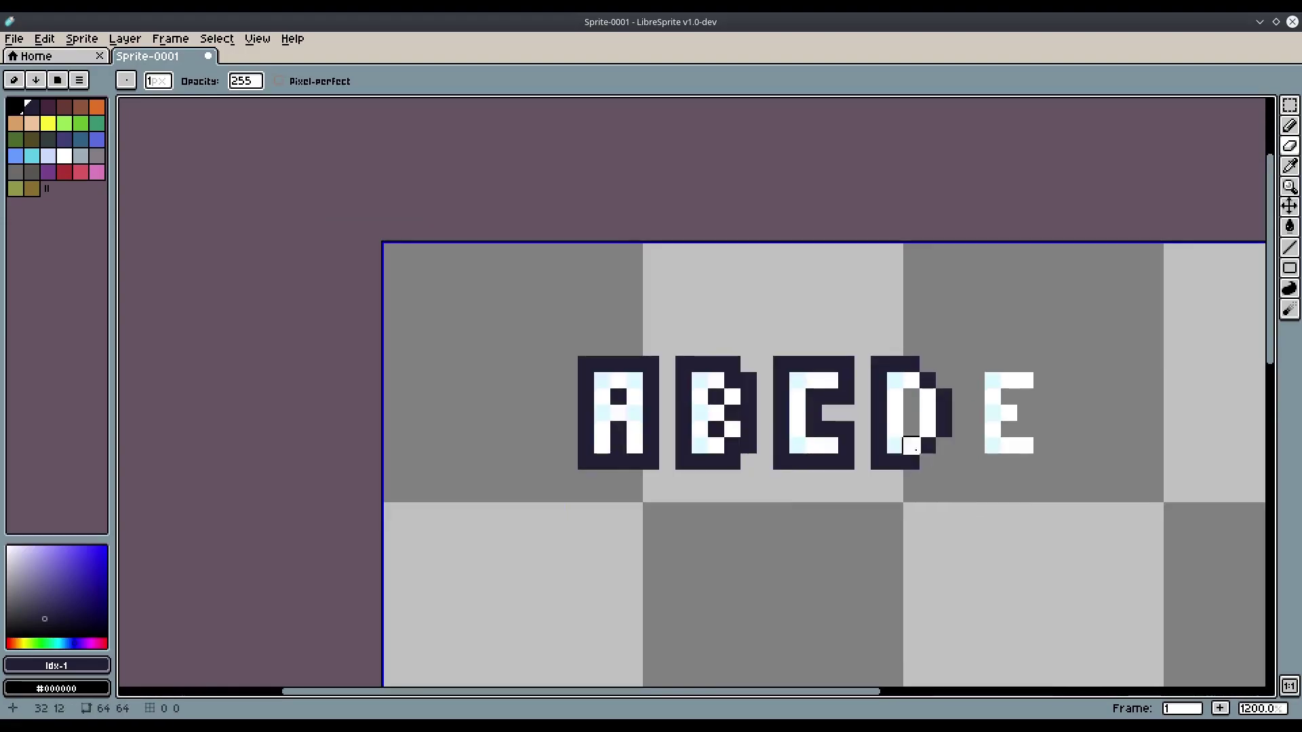
{"action": "key", "text": "ctrl+z"}
{"action": "key", "text": "ctrl+z"}
{"action": "key", "text": "ctrl+z"}
{"action": "key", "text": "ctrl+z"}
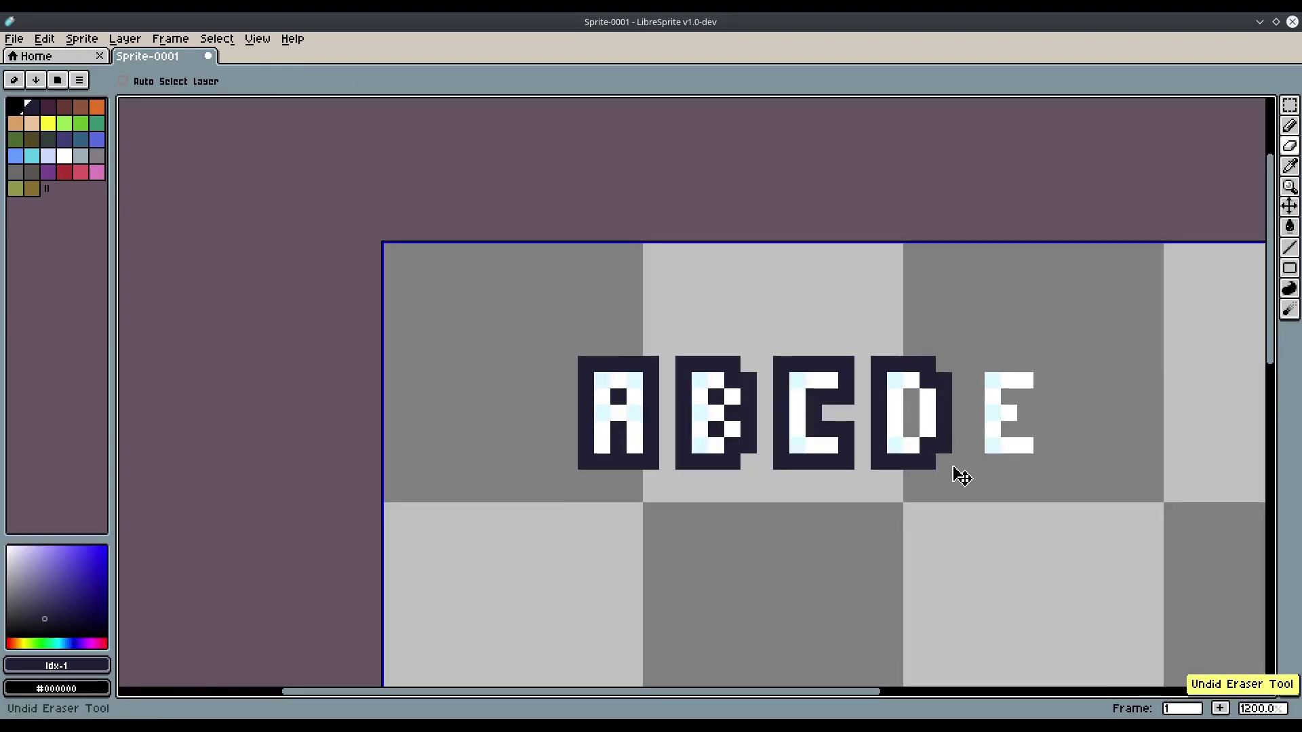
Paint a one-pixel dark navy outline around the letter E with the Pencil tool and fill the D's hole dark navy
{"action": "key", "text": "b"}
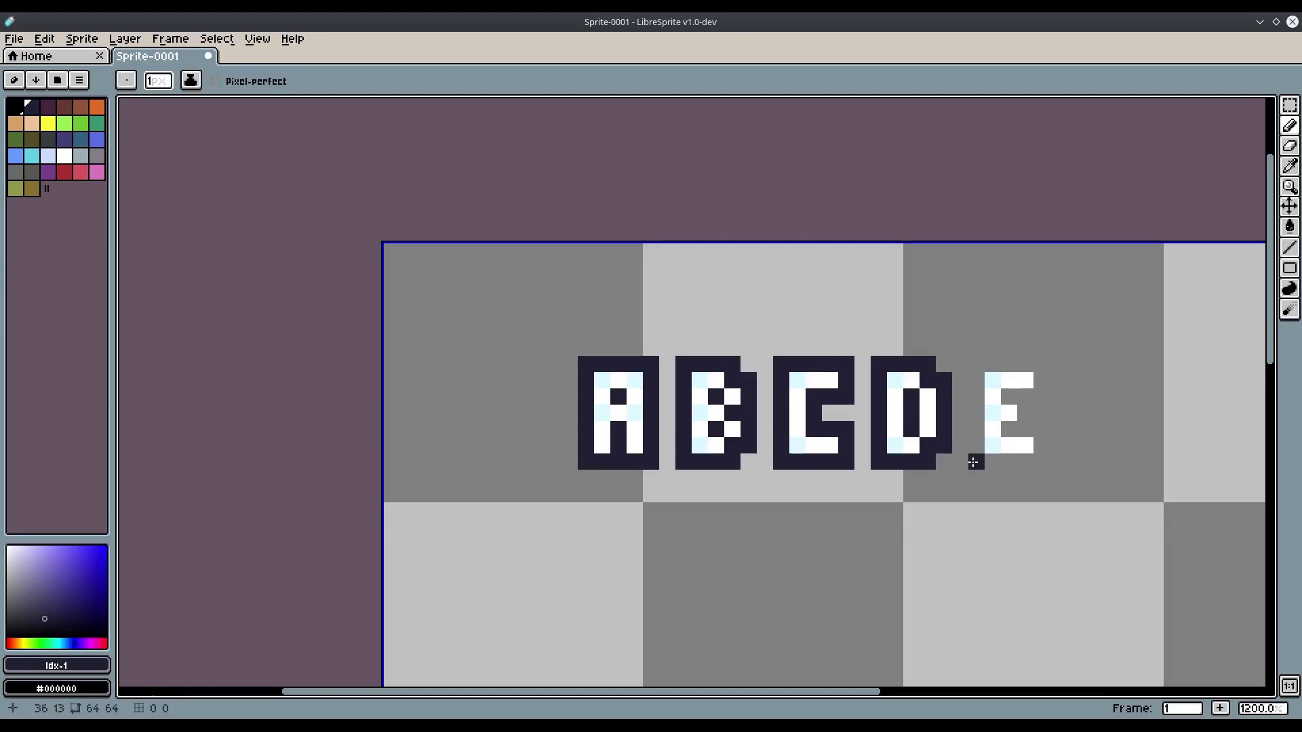
{"action": "left_click_drag", "start_coordinate": [976, 461], "coordinate": [978, 399]}
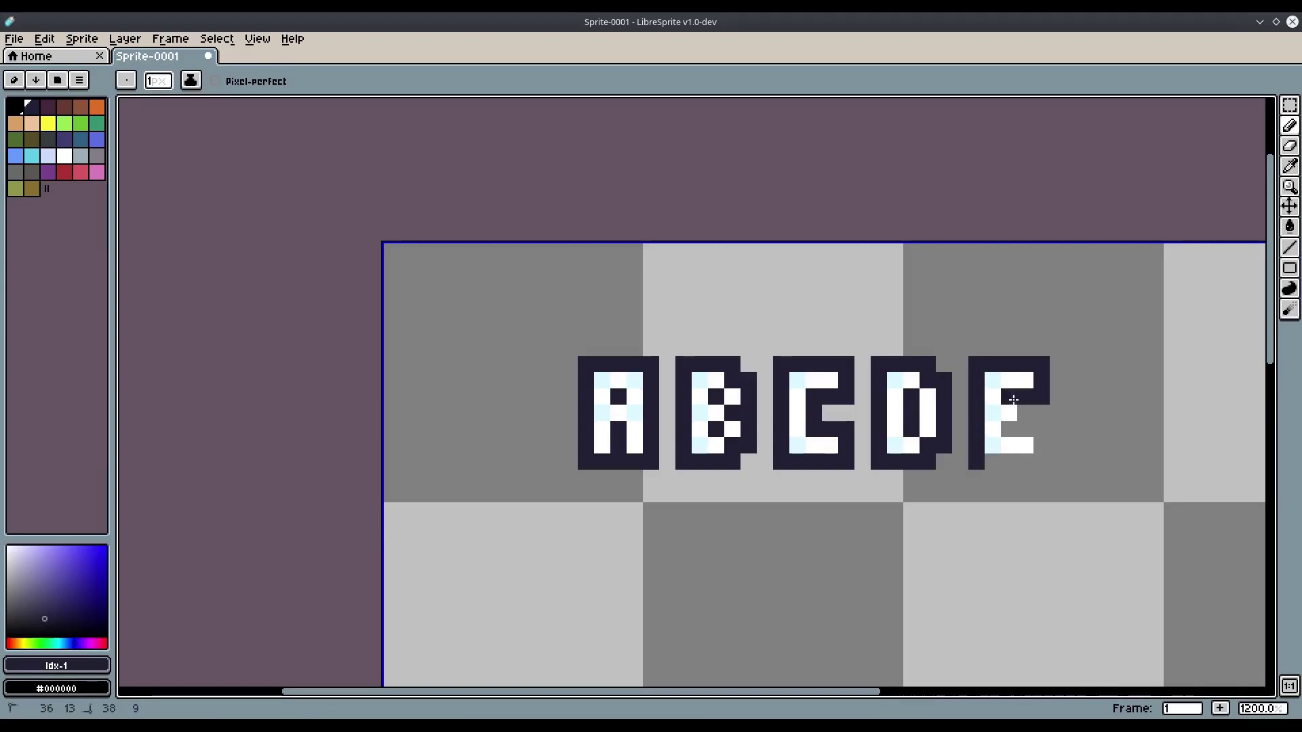
{"action": "left_click", "coordinate": [992, 461]}
{"action": "scroll", "coordinate": [993, 461], "scroll_direction": "down", "scroll_amount": 5}
{"action": "scroll", "coordinate": [825, 426], "scroll_direction": "up", "scroll_amount": 5}
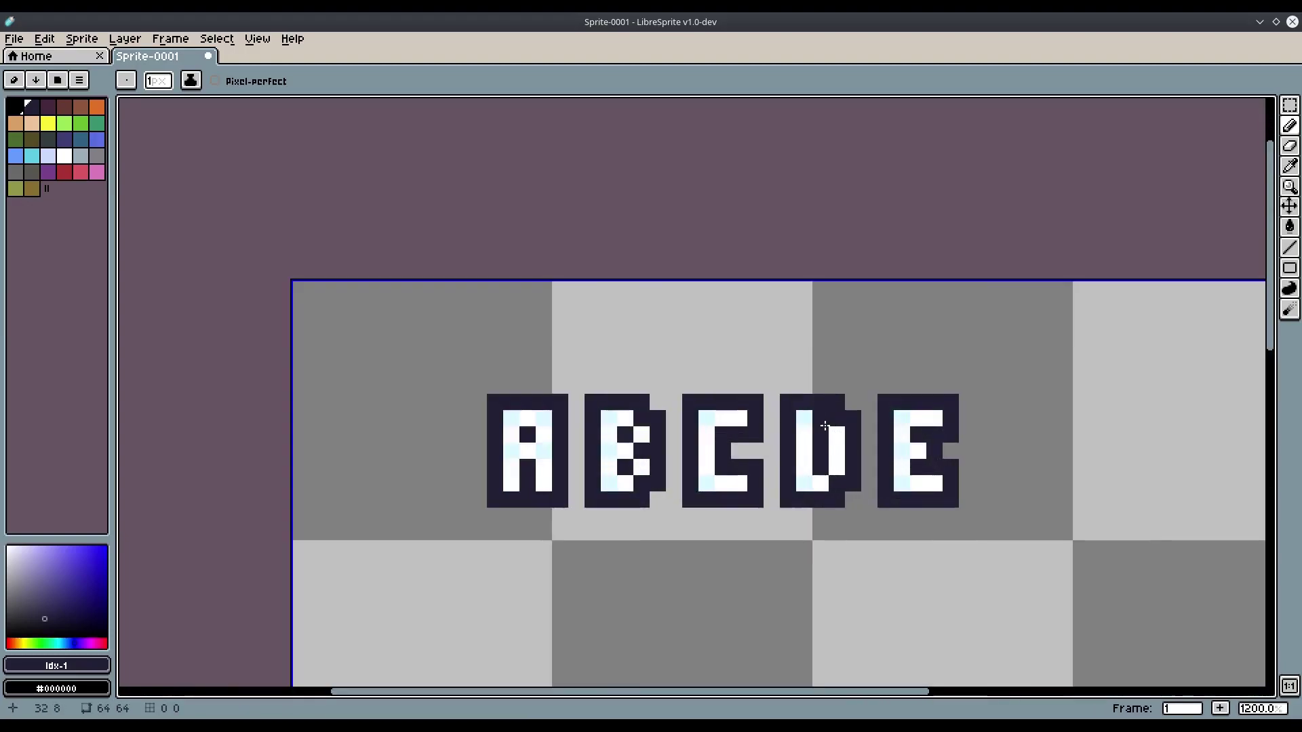
{"action": "scroll", "coordinate": [705, 483], "scroll_direction": "up", "scroll_amount": 1}
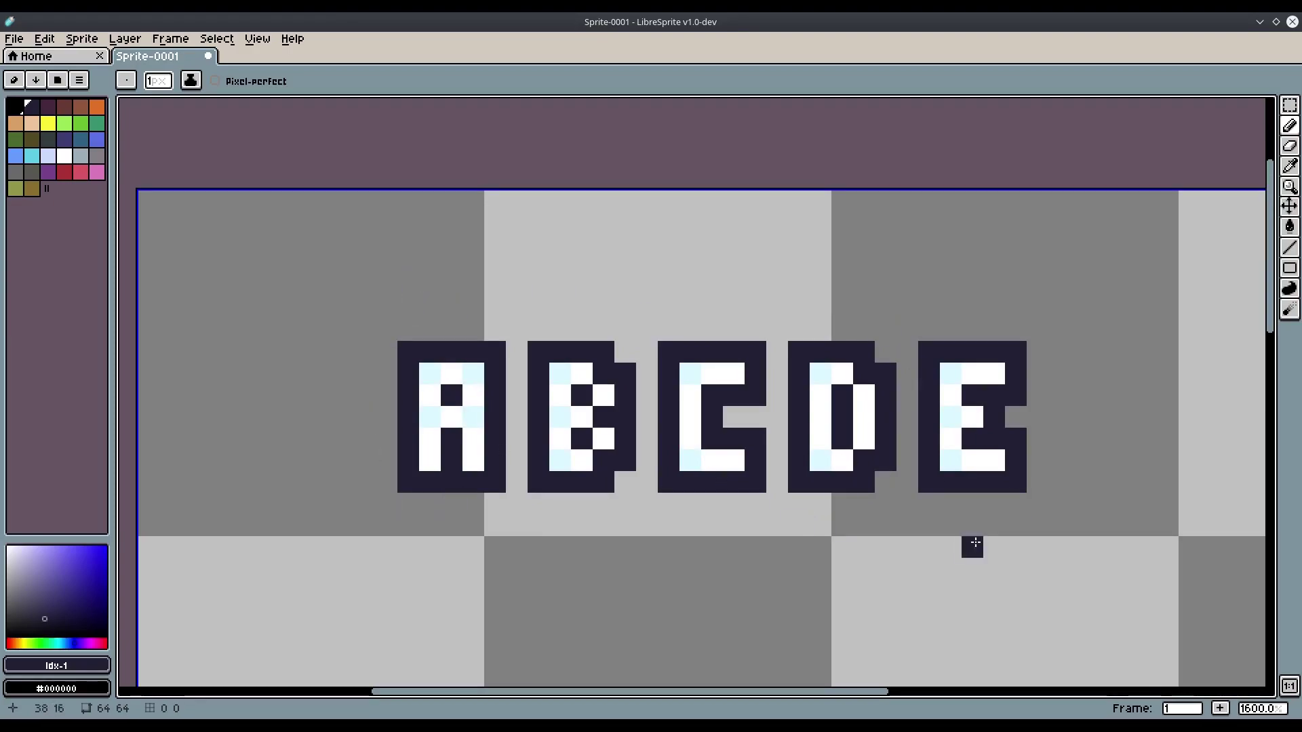
Replace the Idx-1 outline colour throughout the sprite with slate navy, HSB 225, 42, 33 (#313a54), using Replace Color
{"action": "left_click", "coordinate": [125, 41]}
{"action": "mouse_move", "coordinate": [59, 41]}
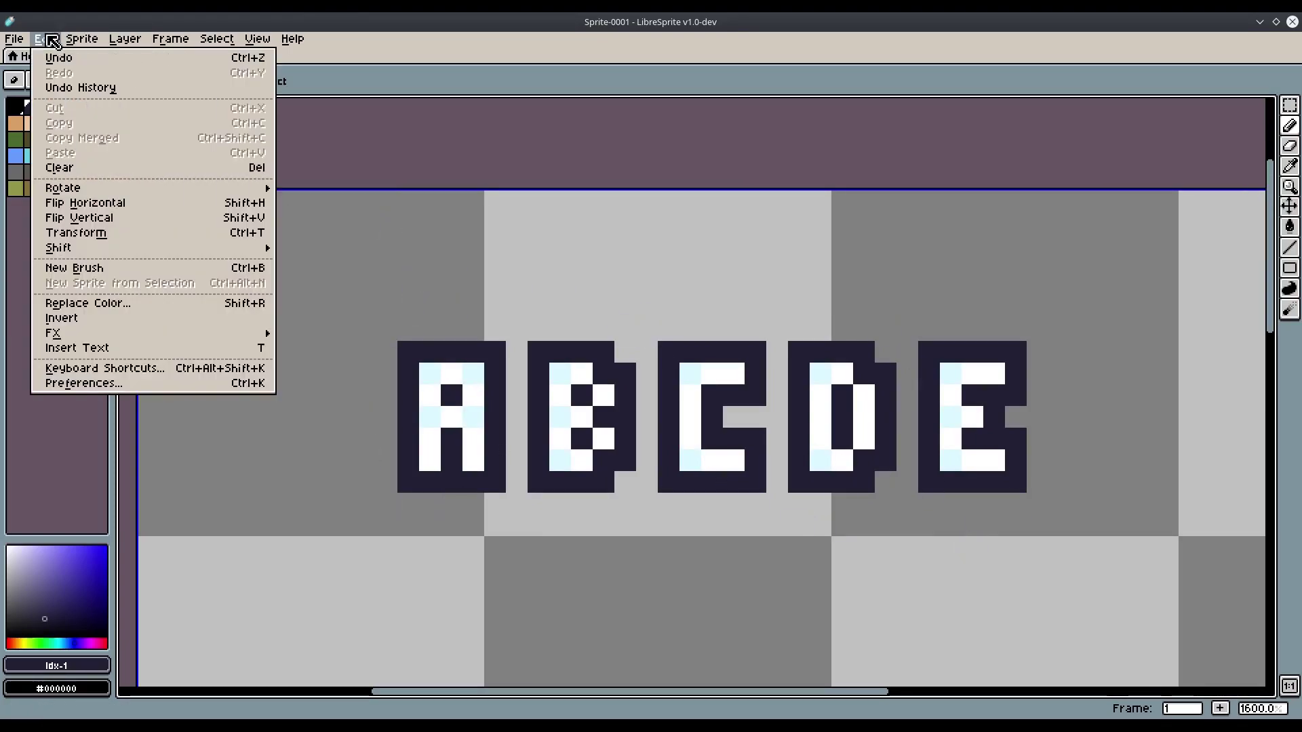
{"action": "left_click", "coordinate": [87, 304]}
{"action": "left_click", "coordinate": [640, 375]}
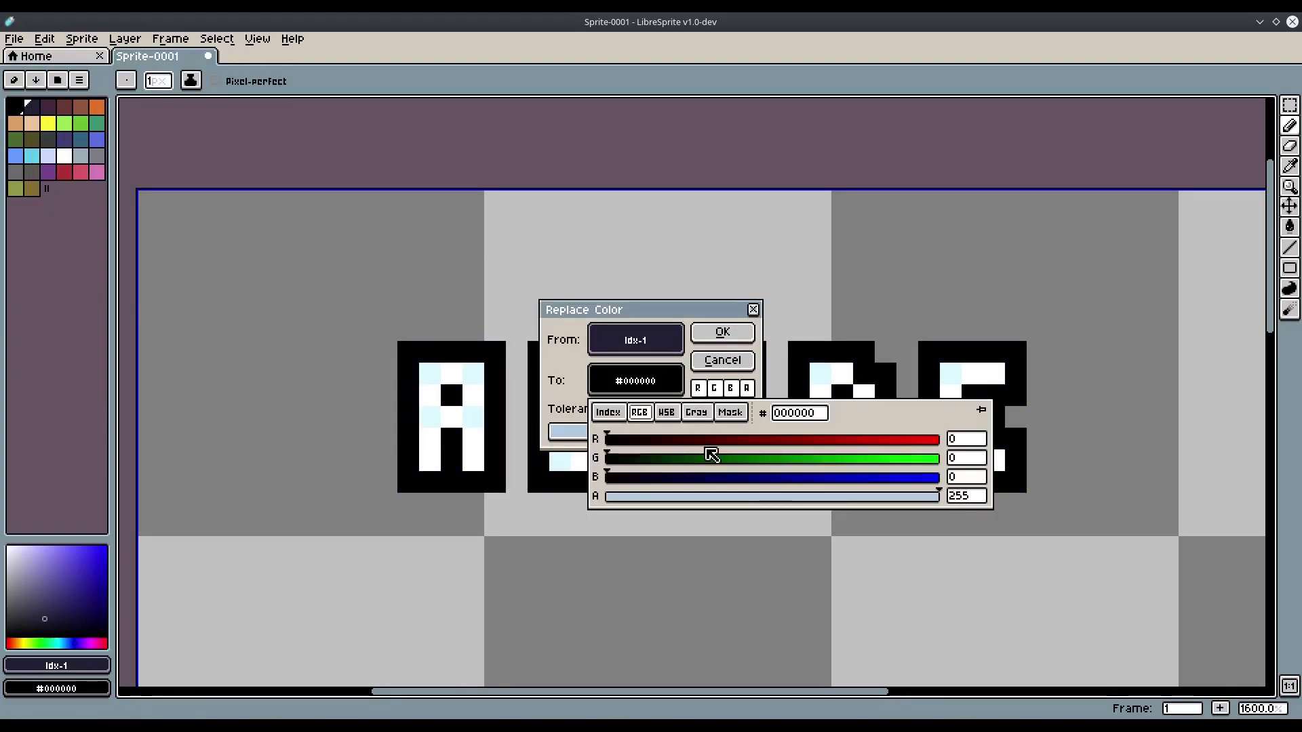
{"action": "left_click_drag", "start_coordinate": [671, 381], "coordinate": [667, 347]}
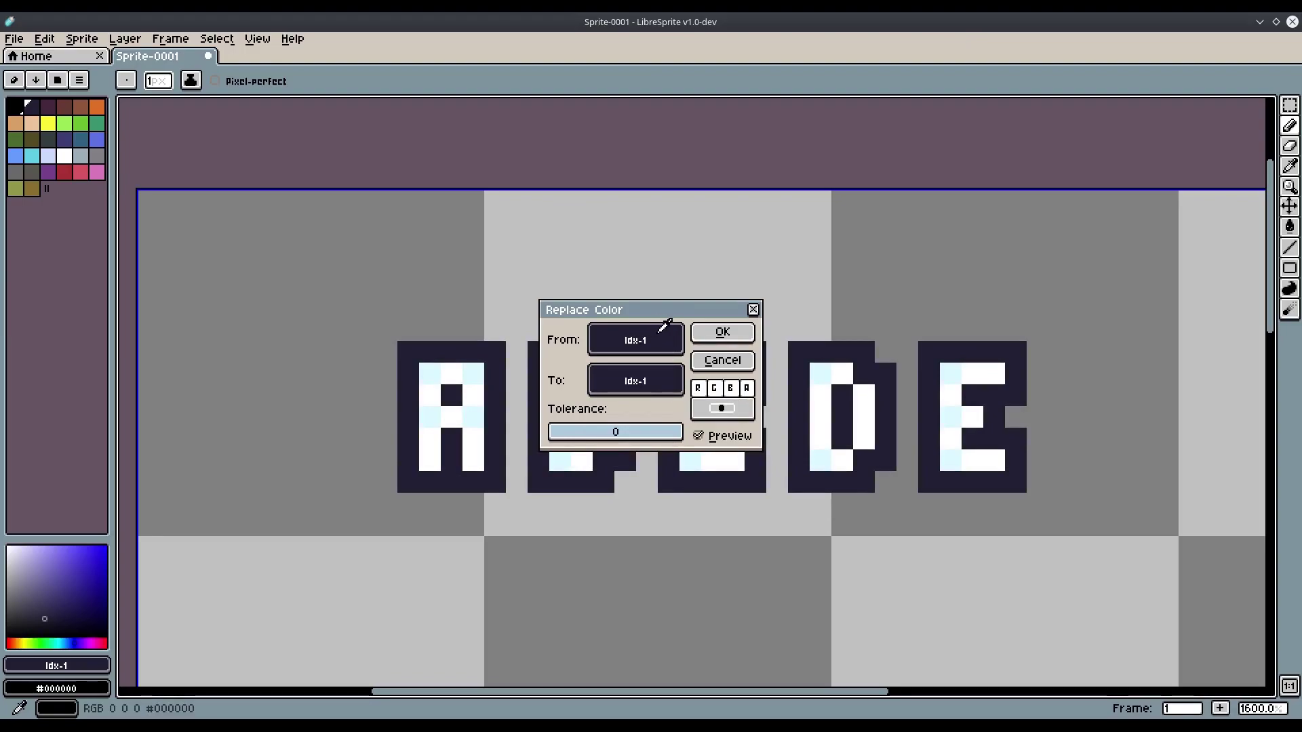
{"action": "left_click", "coordinate": [655, 381]}
{"action": "left_click", "coordinate": [680, 415]}
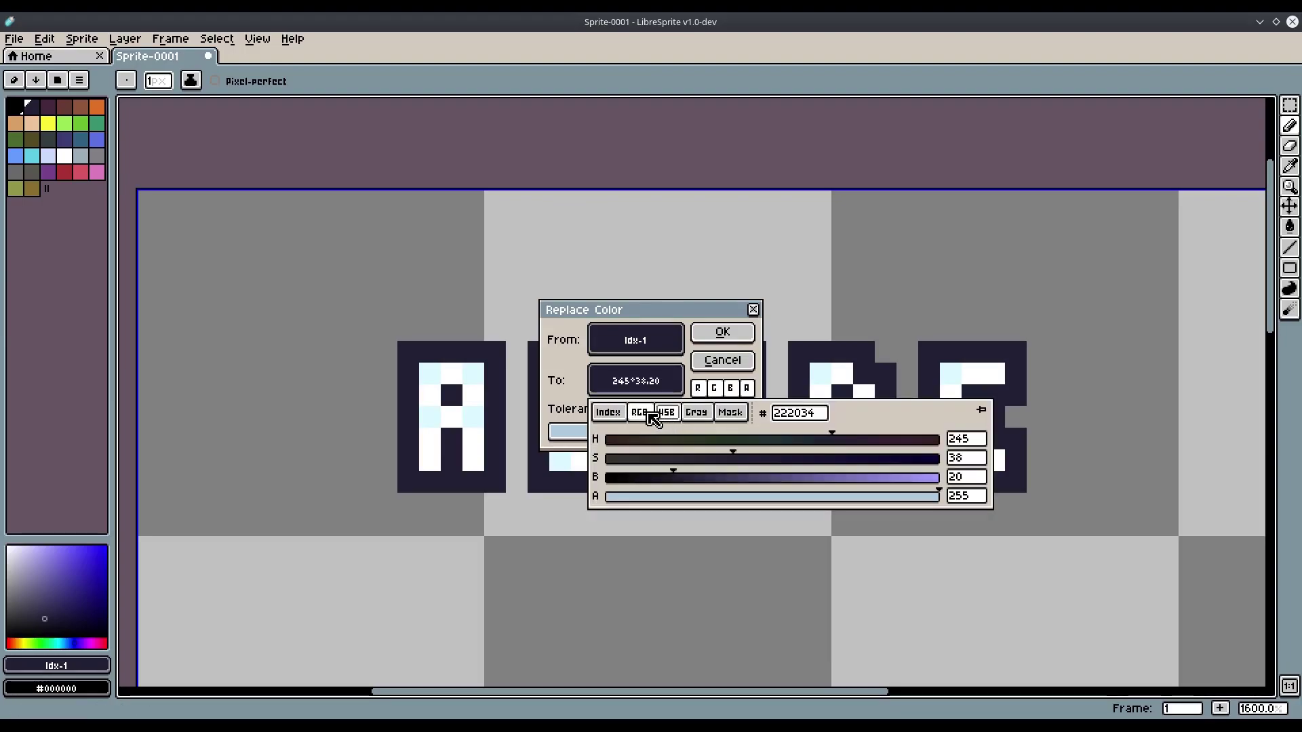
{"action": "left_click_drag", "start_coordinate": [692, 484], "coordinate": [717, 483]}
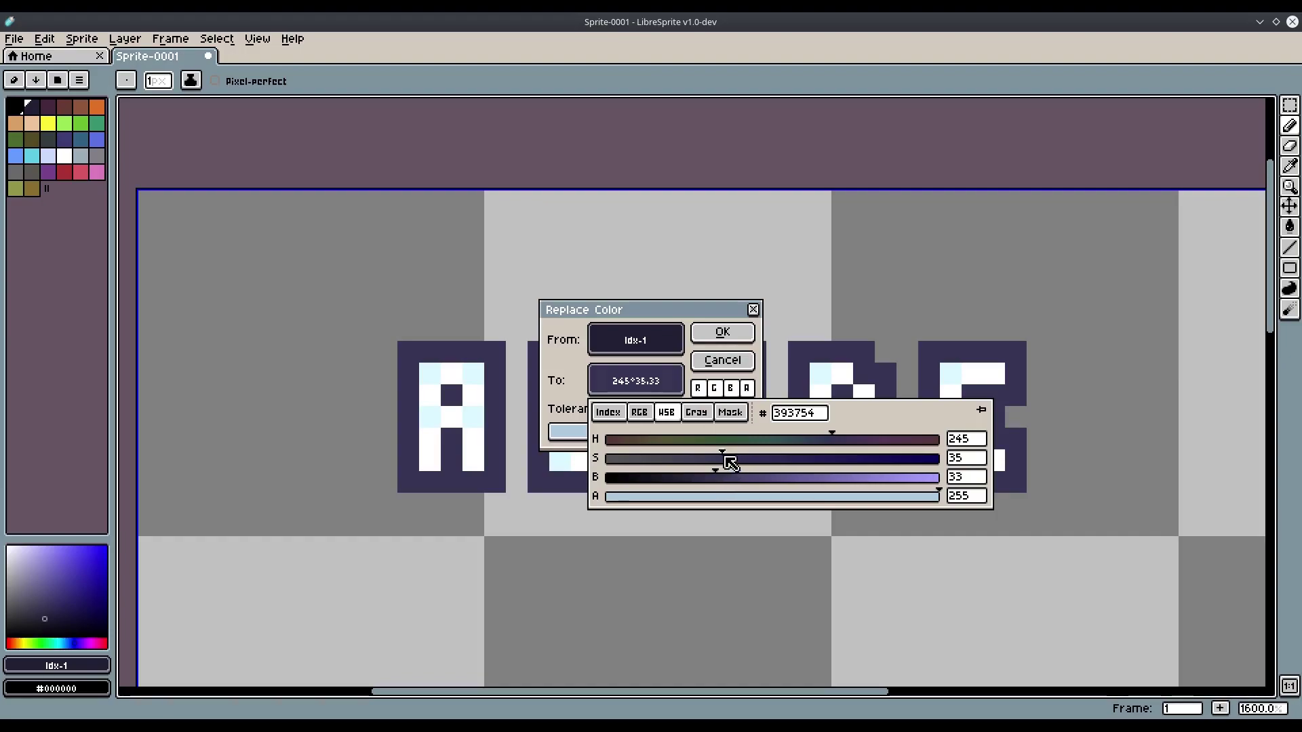
{"action": "left_click_drag", "start_coordinate": [719, 461], "coordinate": [768, 461]}
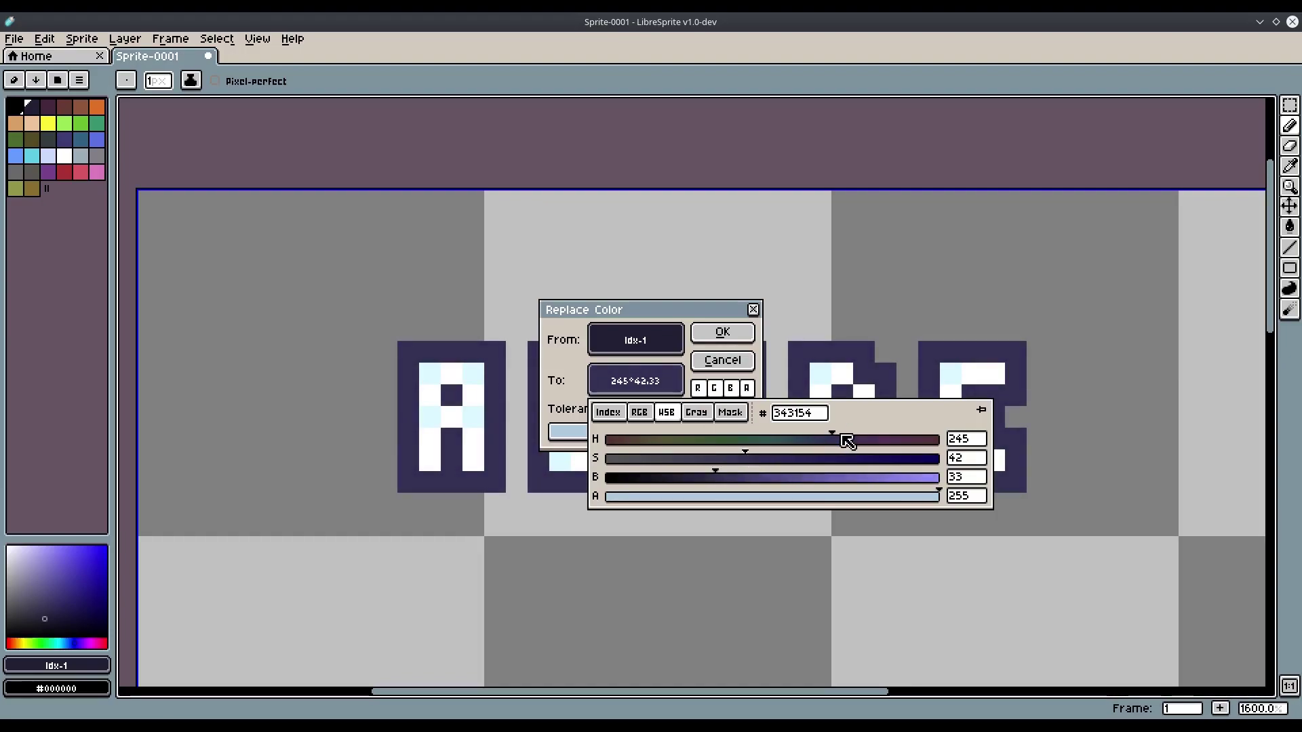
{"action": "left_click_drag", "start_coordinate": [828, 445], "coordinate": [823, 444]}
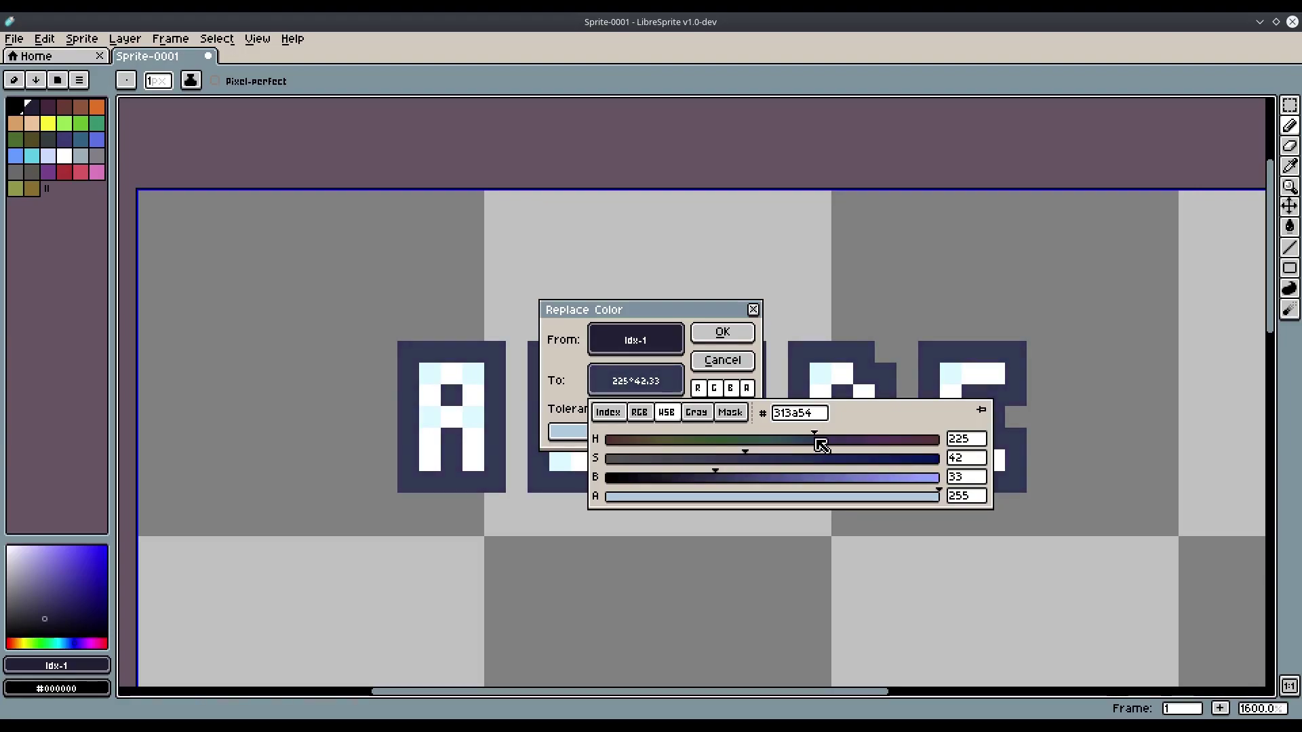
{"action": "left_click", "coordinate": [724, 334]}
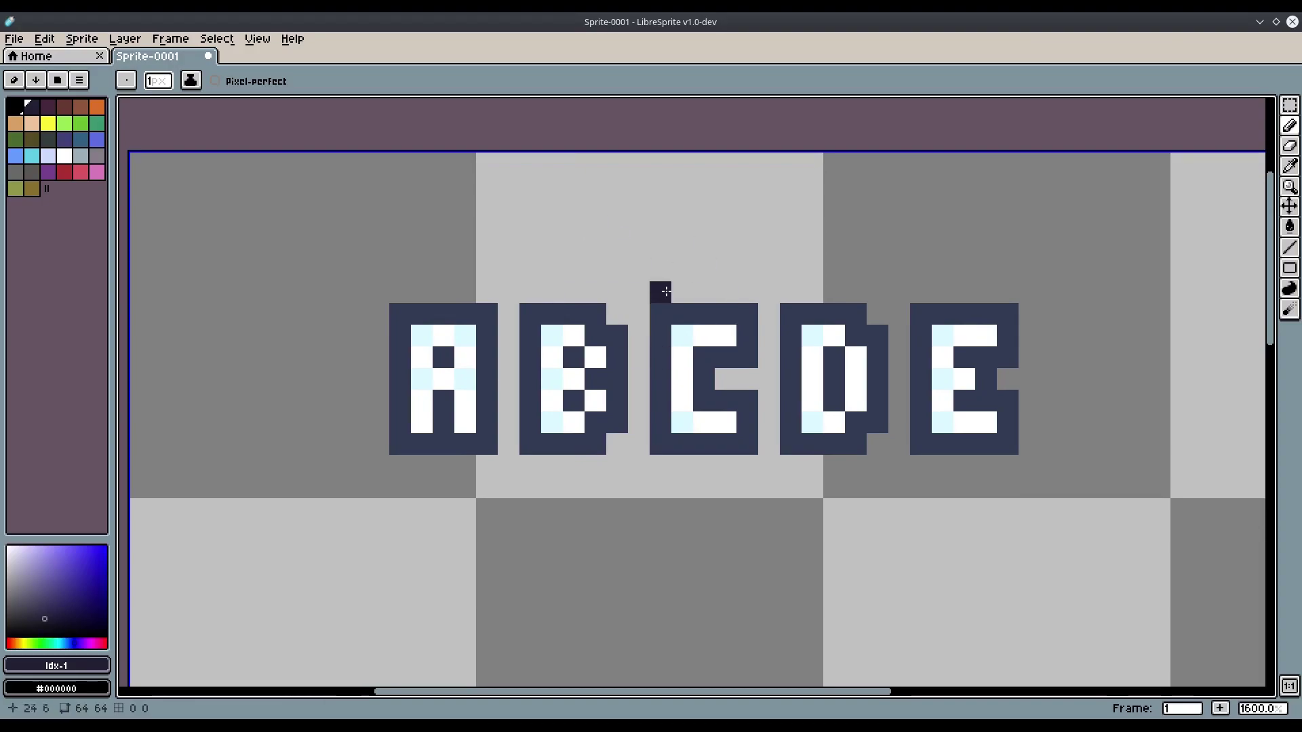
Sample the slate navy outline colour, darken it to HSB 221, 46, 28, and switch to the Pencil tool
{"action": "key", "text": "p"}
{"action": "left_click", "coordinate": [749, 332]}
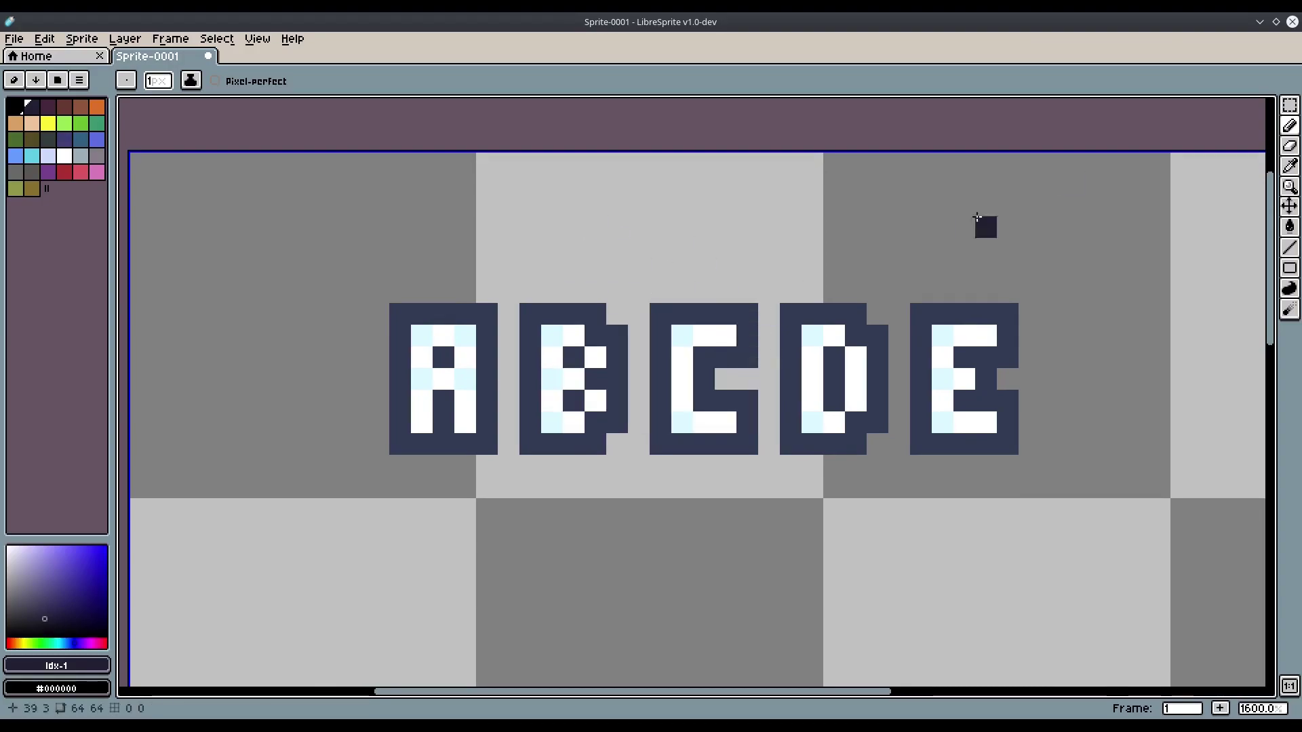
{"action": "key", "text": "i"}
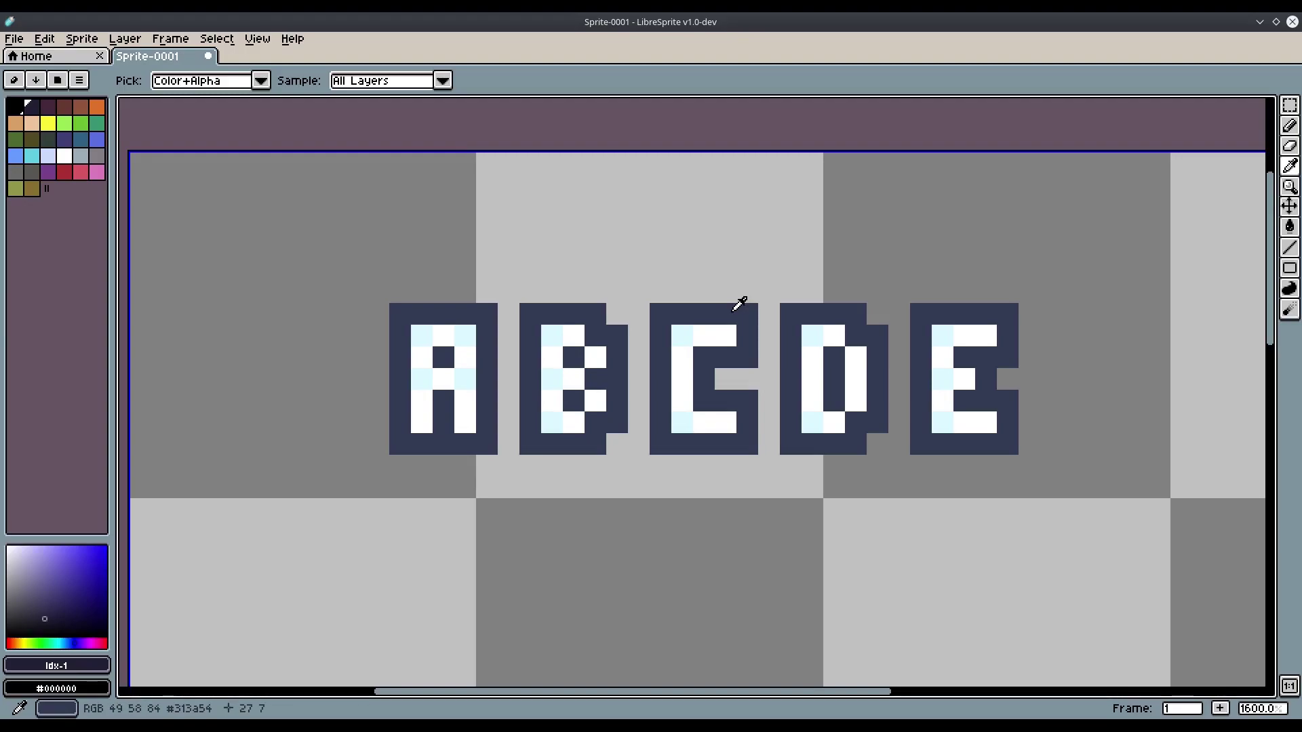
{"action": "left_click", "coordinate": [738, 305]}
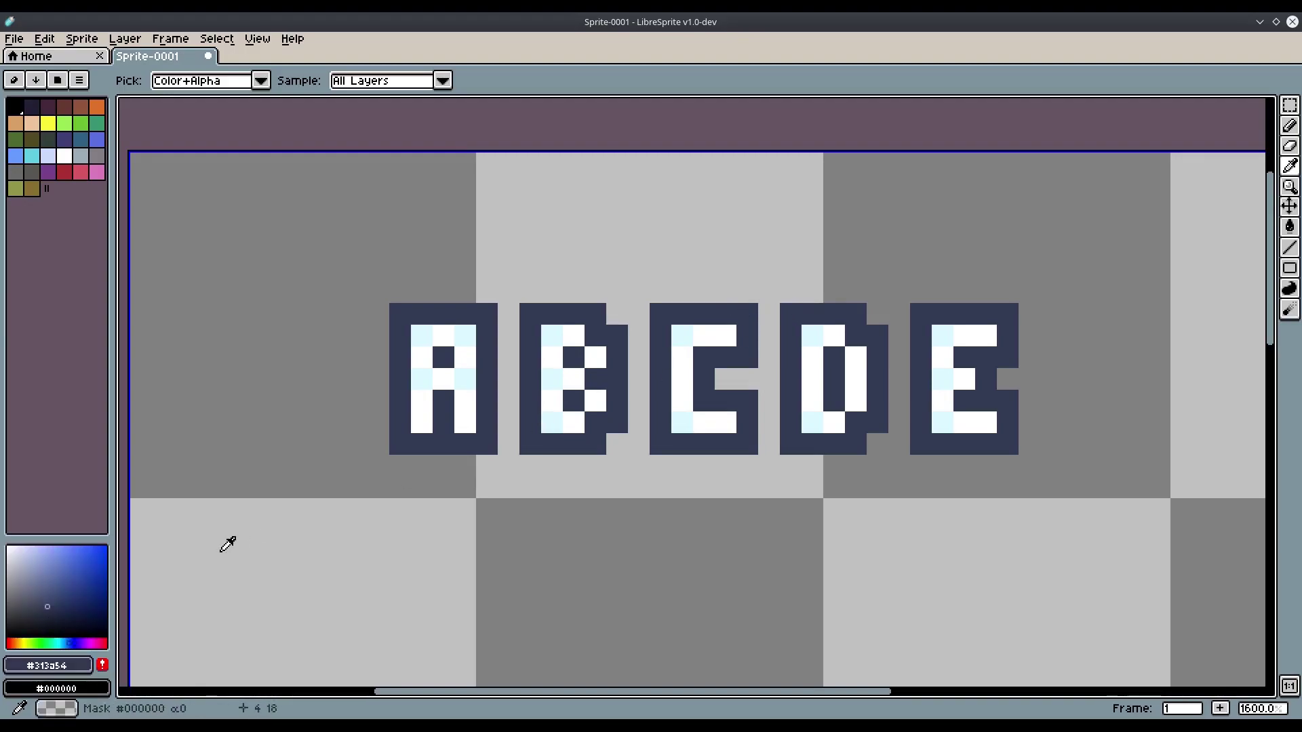
{"action": "left_click_drag", "start_coordinate": [48, 606], "coordinate": [53, 610]}
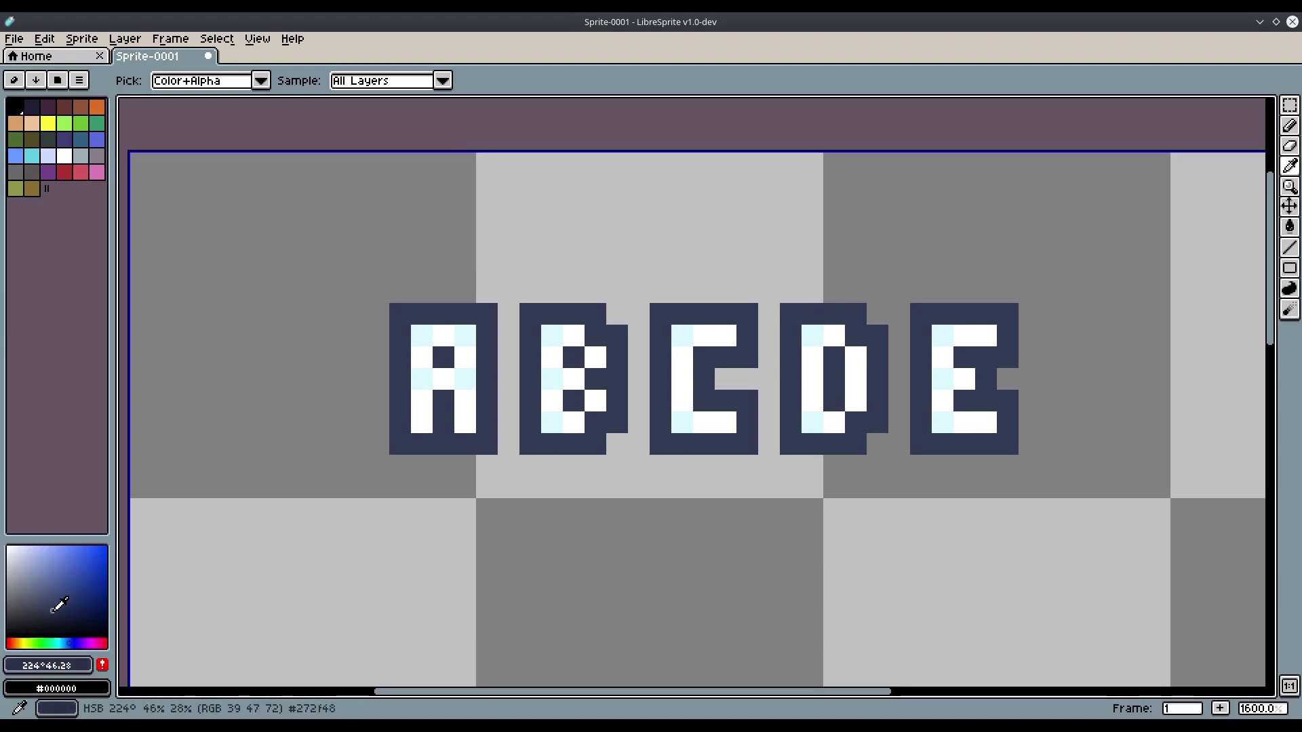
{"action": "left_click_drag", "start_coordinate": [70, 641], "coordinate": [75, 641]}
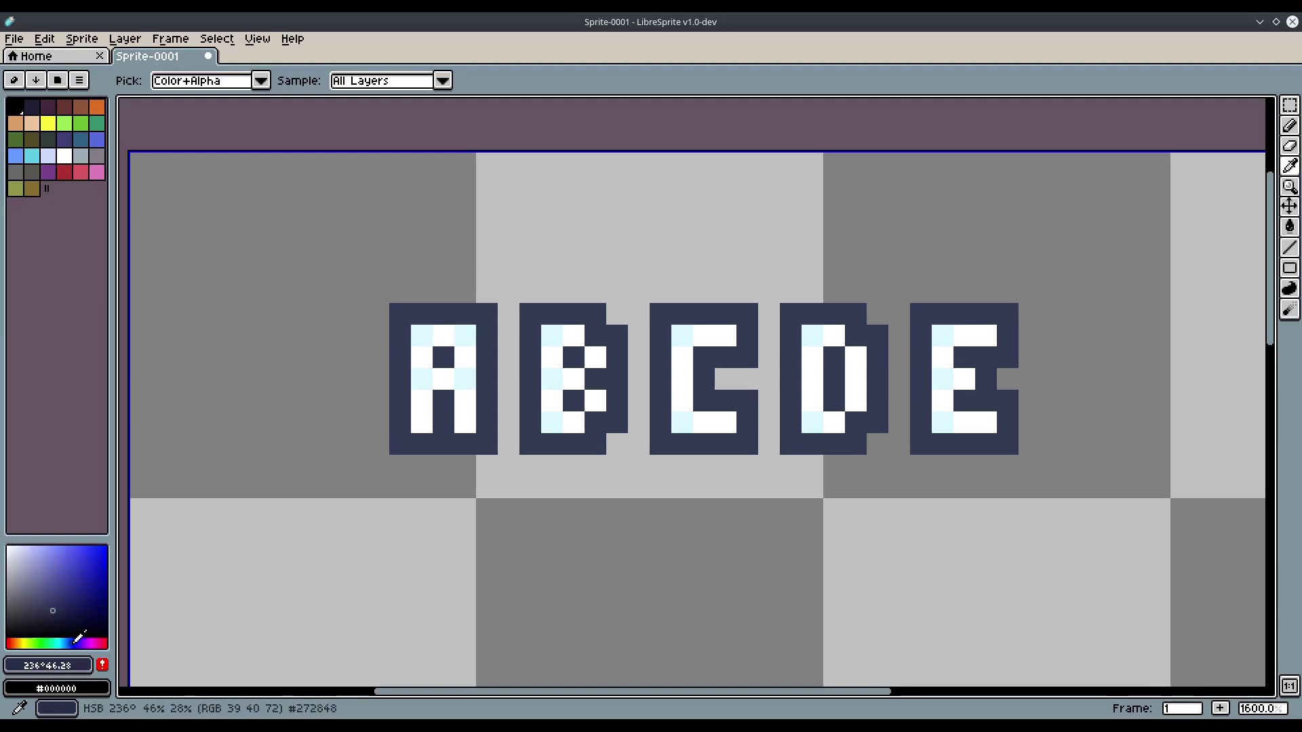
{"action": "key", "text": "b"}
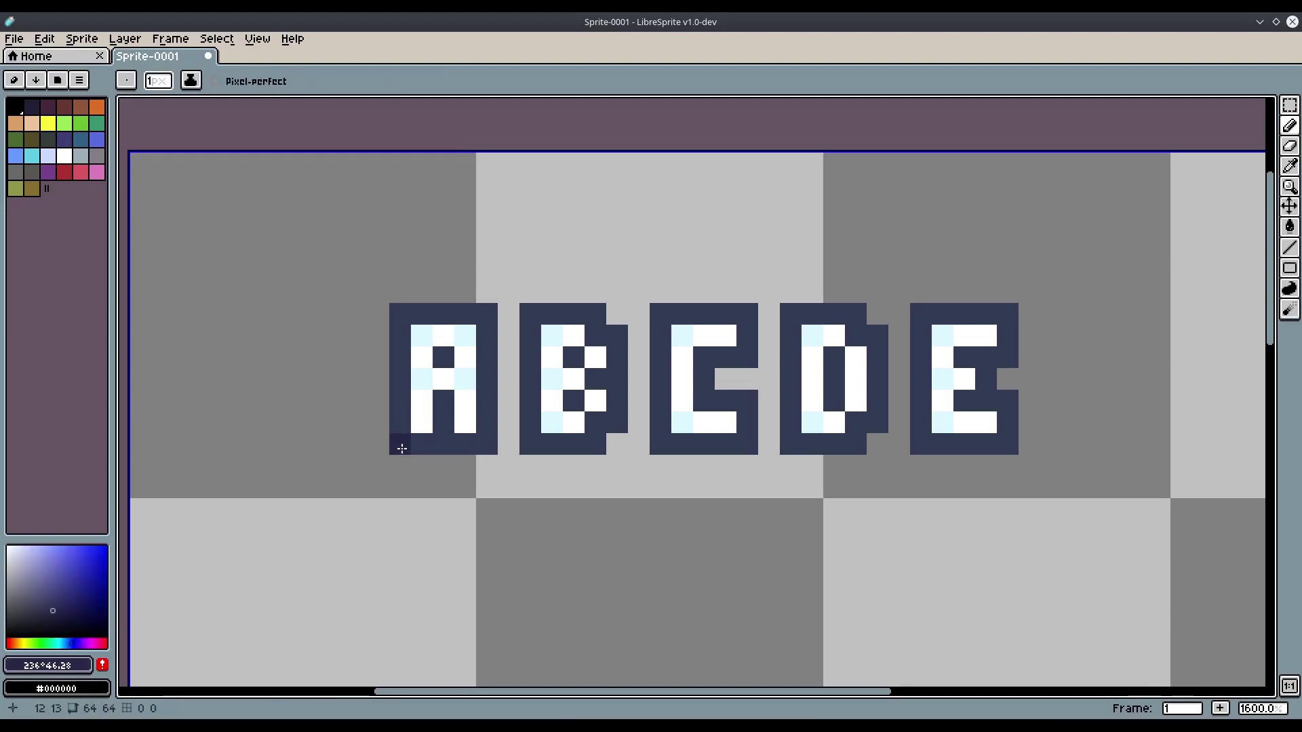
{"action": "left_click", "coordinate": [72, 641]}
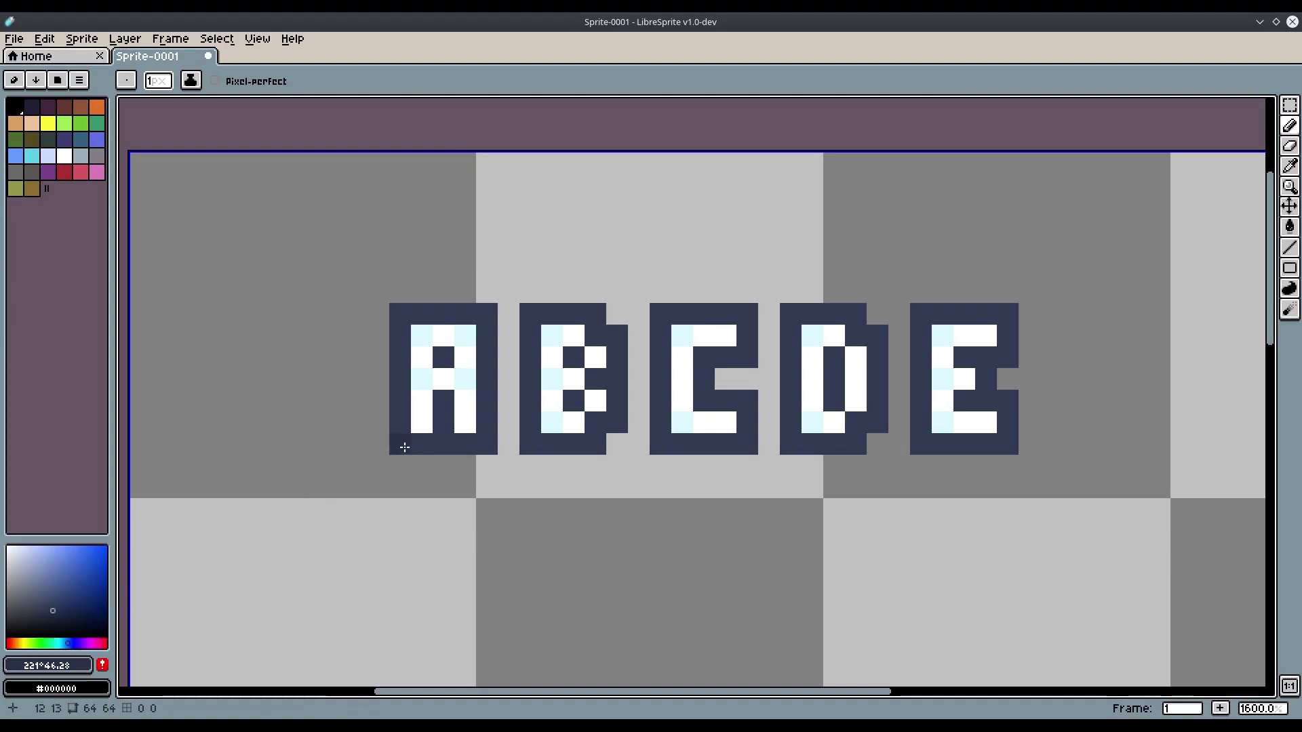
Paint the outline corner pixels of letters A and B in the darker navy, including the B's right-edge notch
{"action": "left_click", "coordinate": [48, 665]}
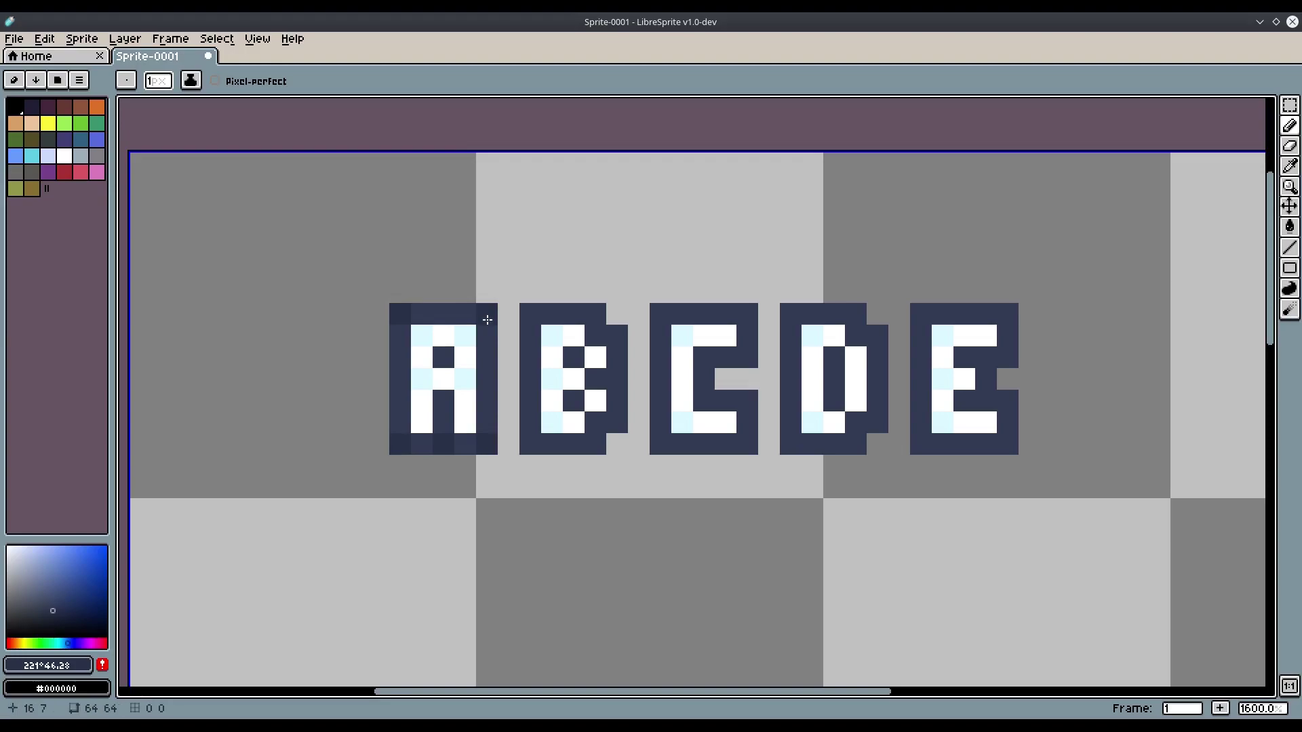
{"action": "left_click_drag", "start_coordinate": [595, 318], "coordinate": [619, 342]}
{"action": "left_click_drag", "start_coordinate": [618, 416], "coordinate": [606, 383]}
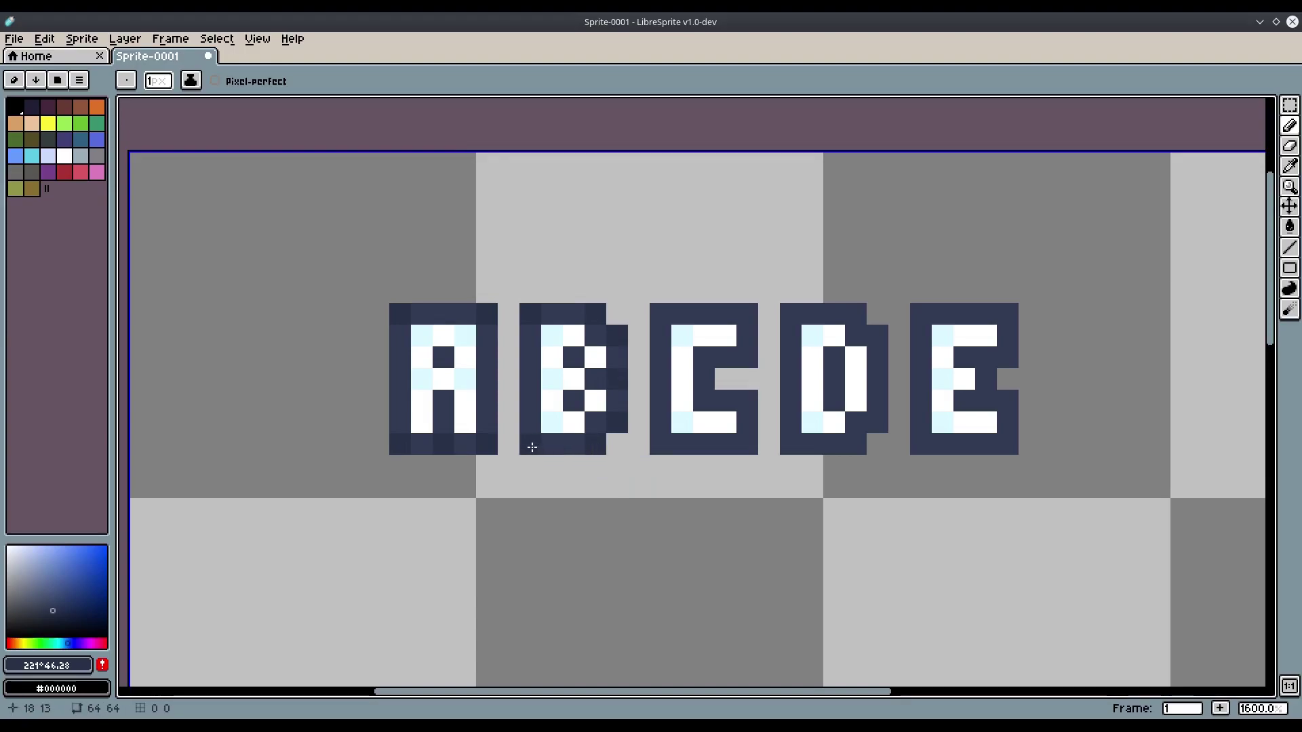
{"action": "scroll", "coordinate": [607, 419], "scroll_direction": "up", "scroll_amount": 1}
{"action": "scroll", "coordinate": [619, 395], "scroll_direction": "up", "scroll_amount": 4}
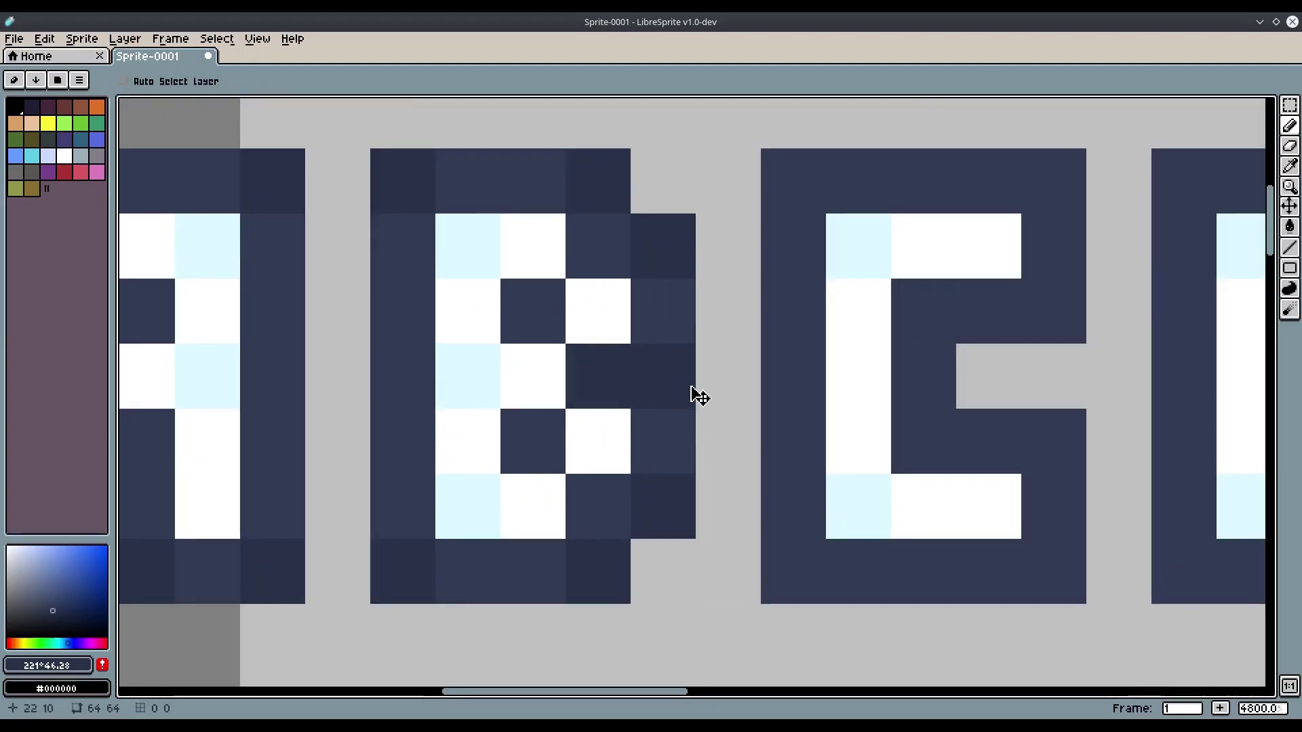
Darken the C's left and upper-right outline corners and its lower inner corner, undoing the stray pixel in its opening
{"action": "scroll", "coordinate": [644, 398], "scroll_direction": "down", "scroll_amount": 4}
{"action": "left_click_drag", "start_coordinate": [778, 474], "coordinate": [714, 474]}
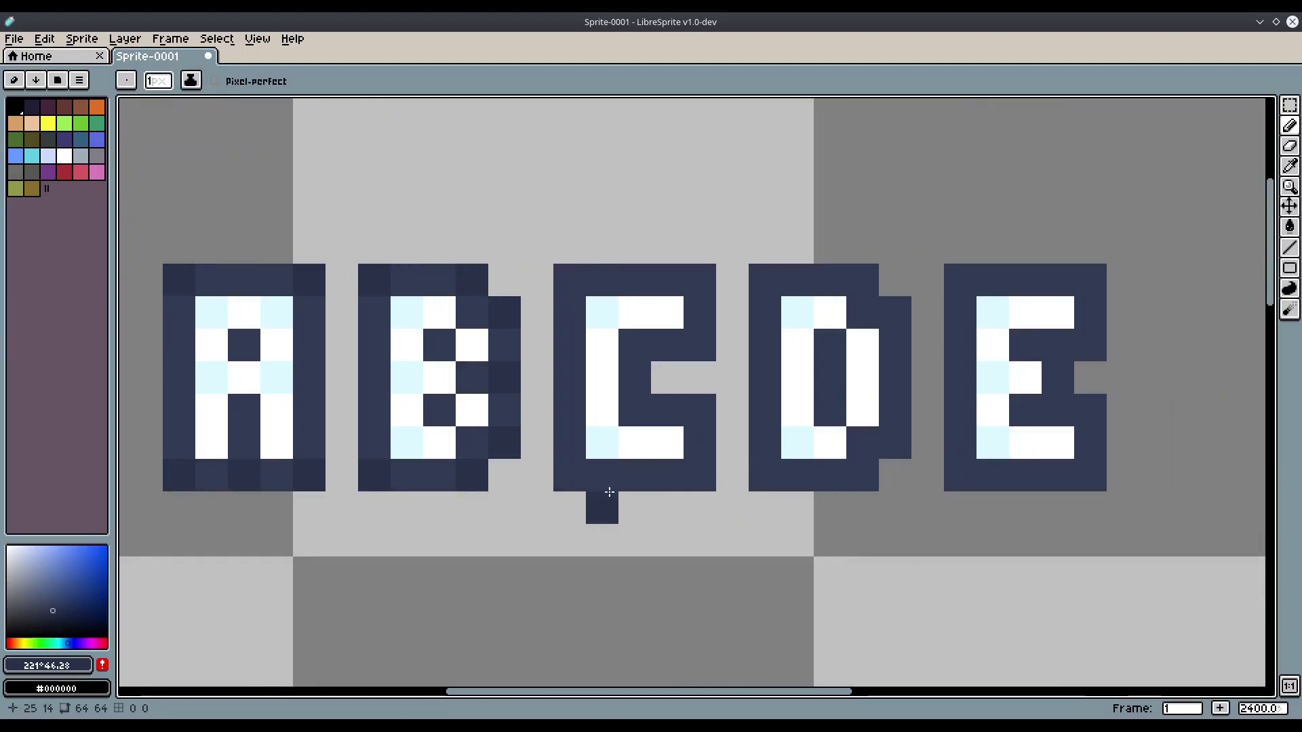
{"action": "scroll", "coordinate": [641, 499], "scroll_direction": "up", "scroll_amount": 1}
{"action": "left_click", "coordinate": [560, 480]}
{"action": "left_click", "coordinate": [561, 284]}
{"action": "left_click", "coordinate": [692, 281]}
{"action": "left_click", "coordinate": [741, 300]}
{"action": "left_click", "coordinate": [670, 361]}
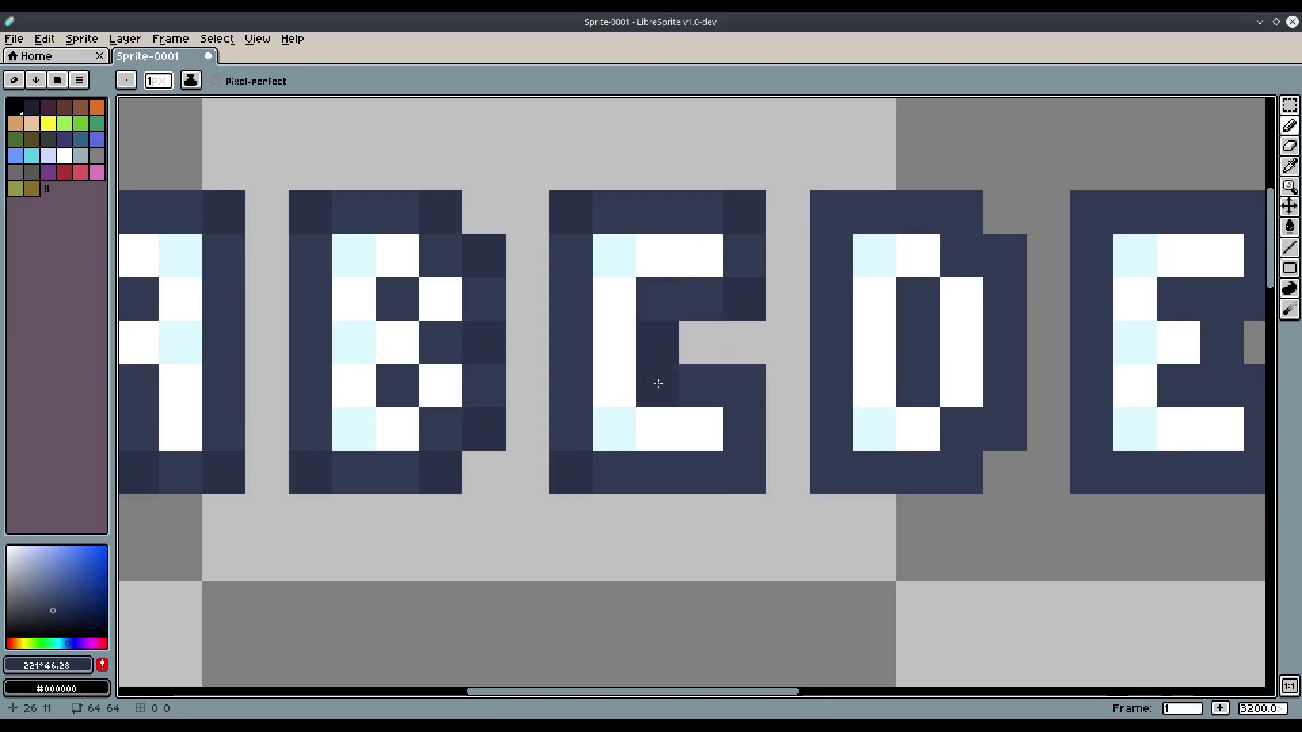
{"action": "key", "text": "ctrl+z"}
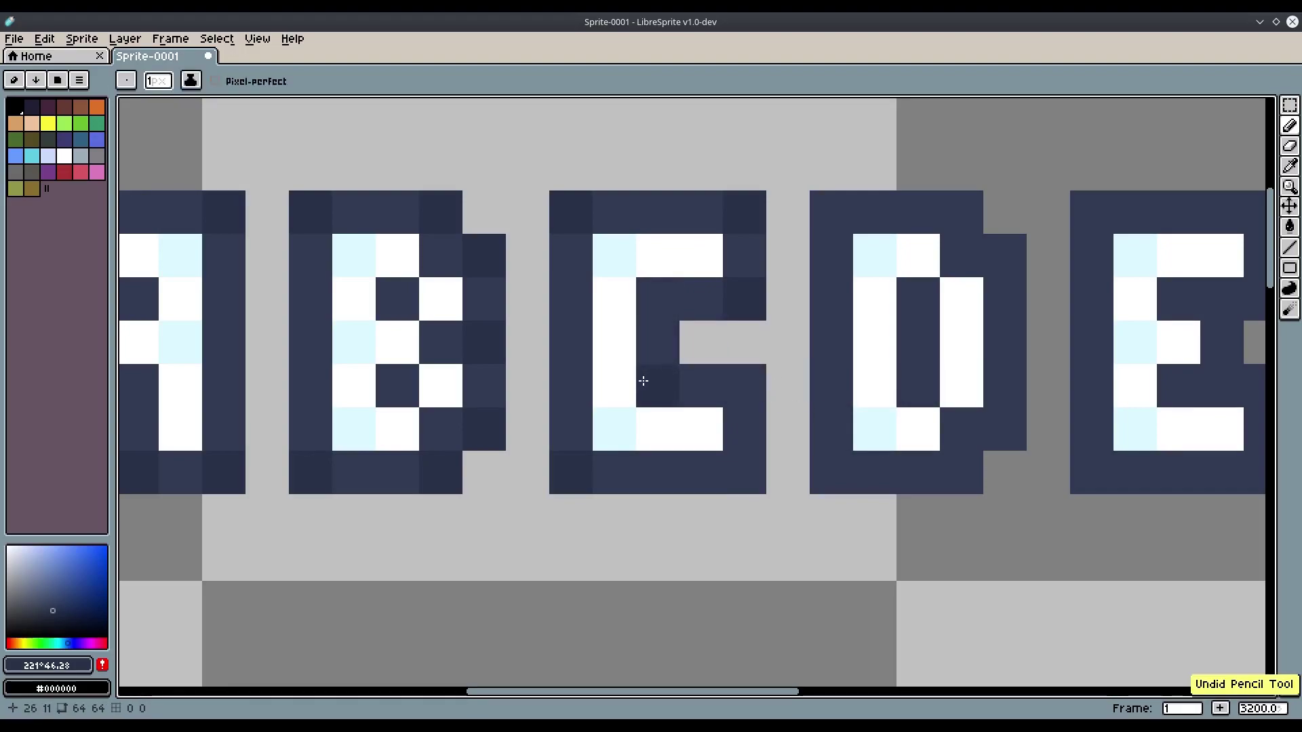
{"action": "left_click", "coordinate": [662, 379]}
Darken the C's remaining corner pixels: the upper inner corner and the two corners of the lower-right arm
{"action": "scroll", "coordinate": [779, 561], "scroll_direction": "down", "scroll_amount": 6}
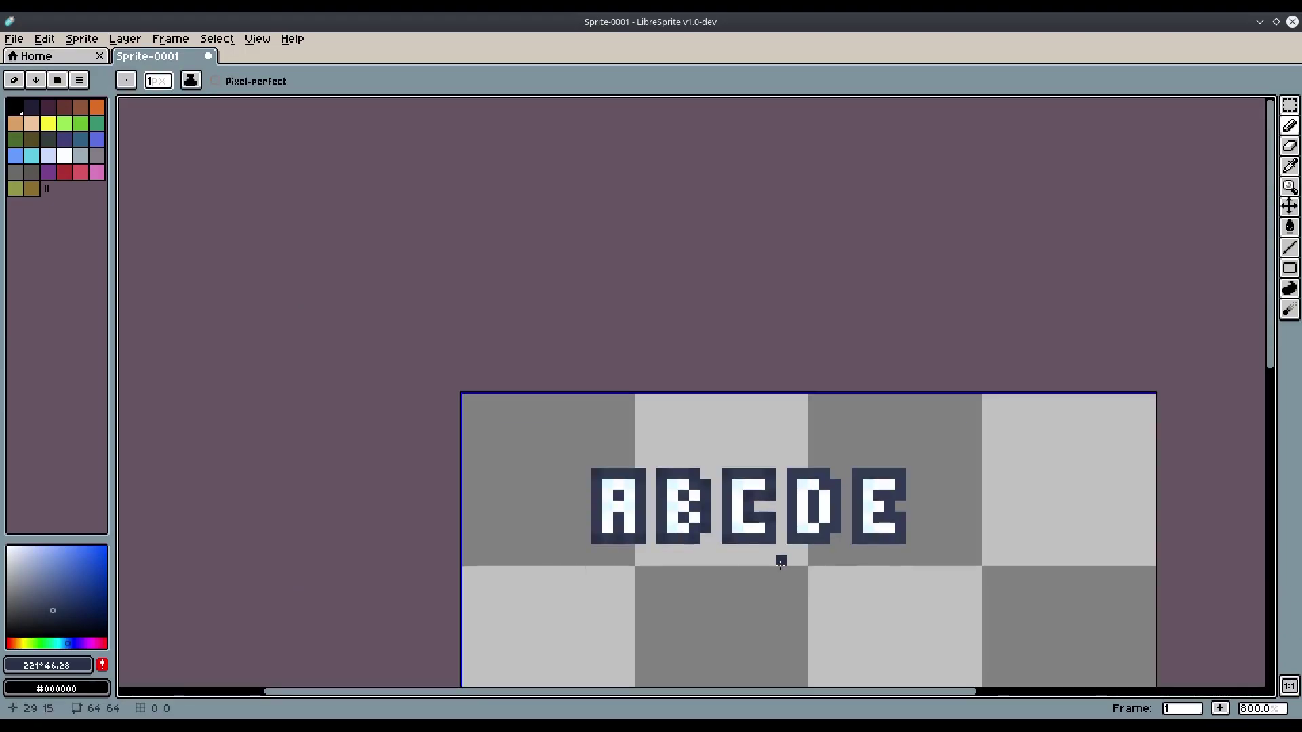
{"action": "scroll", "coordinate": [746, 539], "scroll_direction": "up", "scroll_amount": 5}
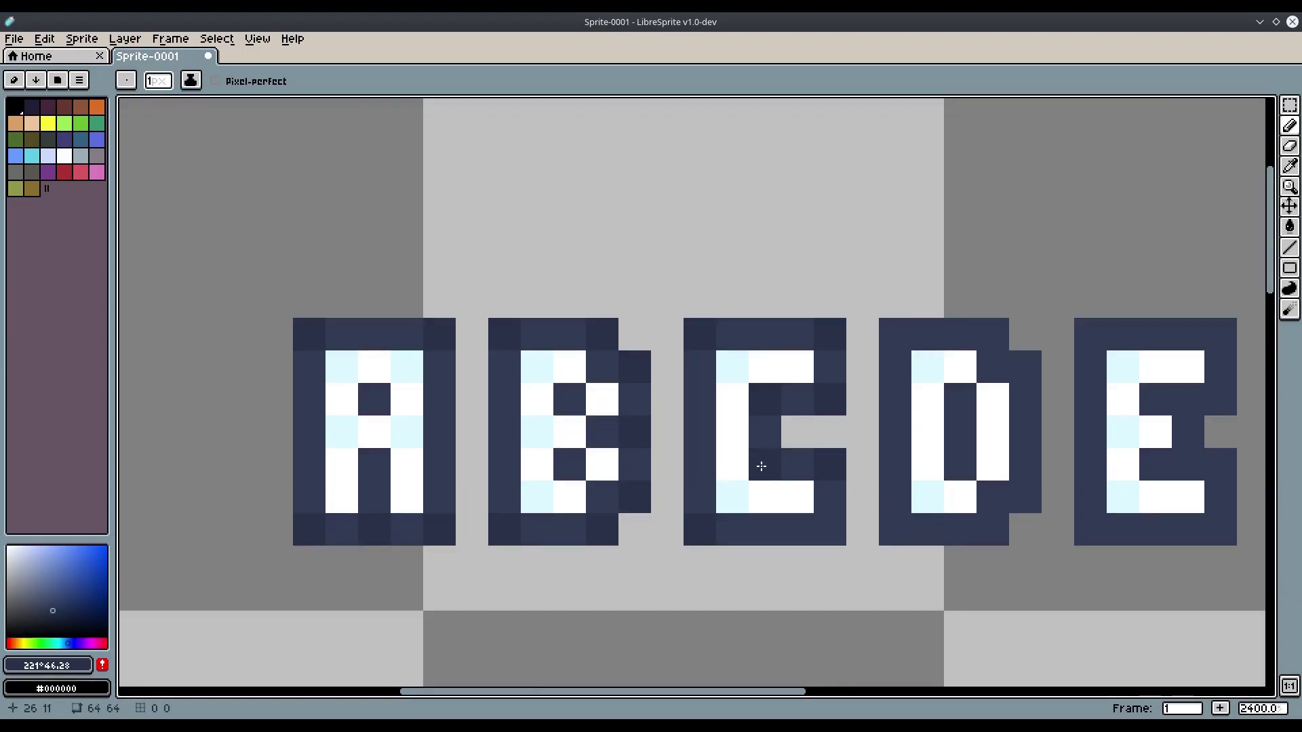
{"action": "left_click", "coordinate": [510, 595]}
{"action": "left_click_drag", "start_coordinate": [510, 594], "coordinate": [545, 550]}
{"action": "scroll", "coordinate": [721, 546], "scroll_direction": "right", "scroll_amount": 2}
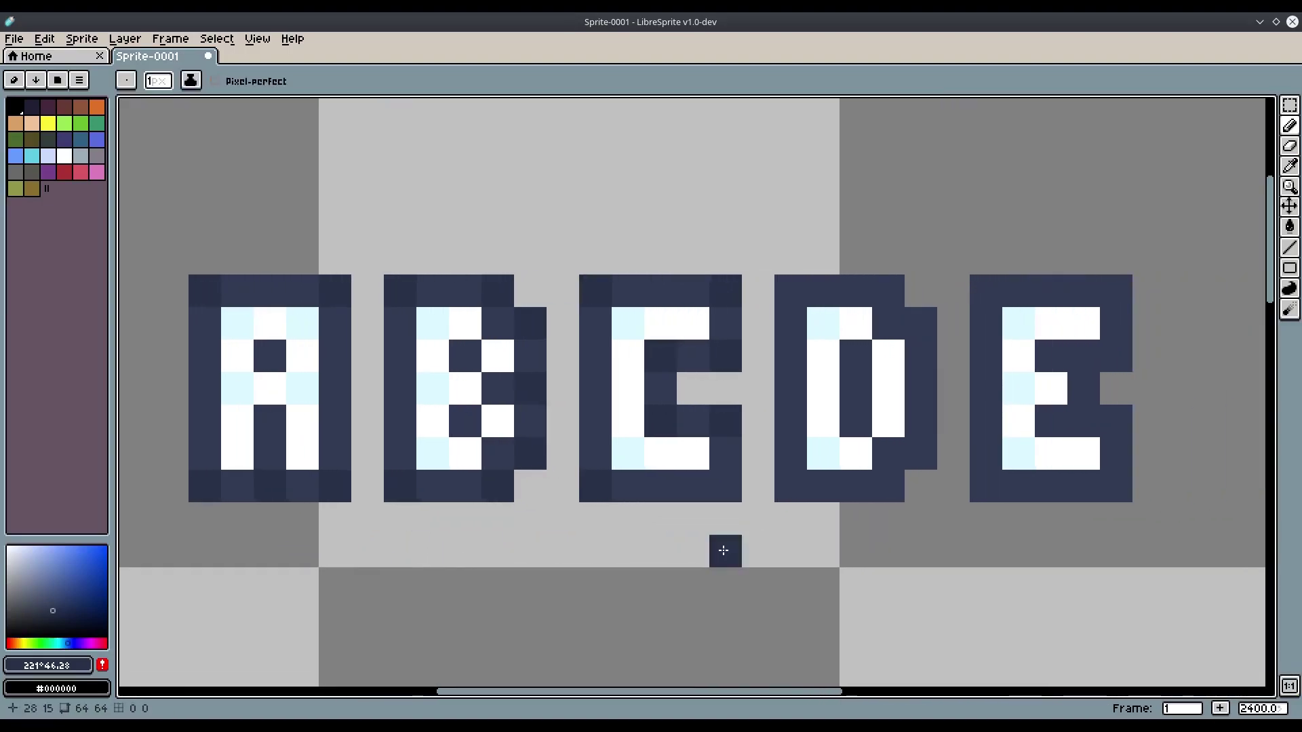
{"action": "scroll", "coordinate": [725, 542], "scroll_direction": "down", "scroll_amount": 1}
{"action": "scroll", "coordinate": [730, 498], "scroll_direction": "up", "scroll_amount": 2}
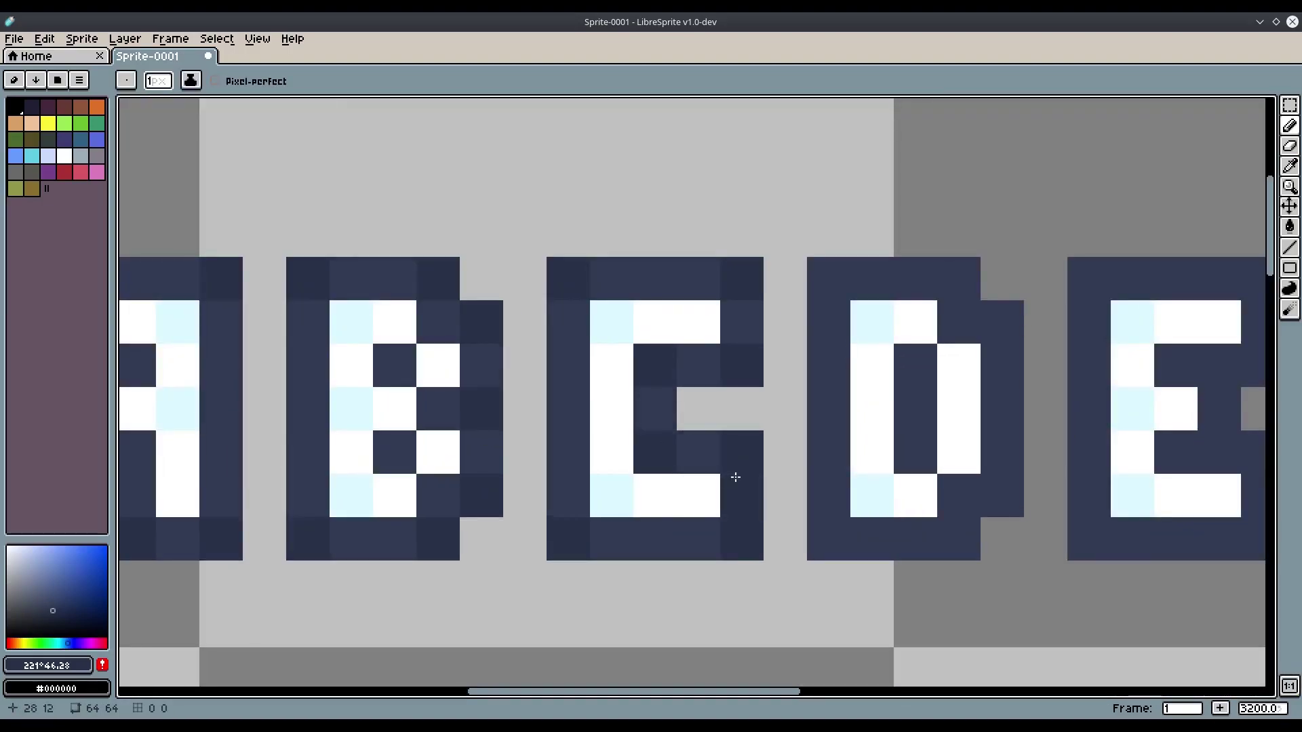
Paint the corner pixels of the D's outline in the darker navy, including the stepped corners on its right side
{"action": "scroll", "coordinate": [724, 446], "scroll_direction": "right", "scroll_amount": 2}
{"action": "scroll", "coordinate": [725, 446], "scroll_direction": "right", "scroll_amount": 2}
{"action": "left_click", "coordinate": [712, 488]}
{"action": "left_click", "coordinate": [831, 488]}
{"action": "left_click", "coordinate": [876, 456]}
{"action": "left_click", "coordinate": [840, 275]}
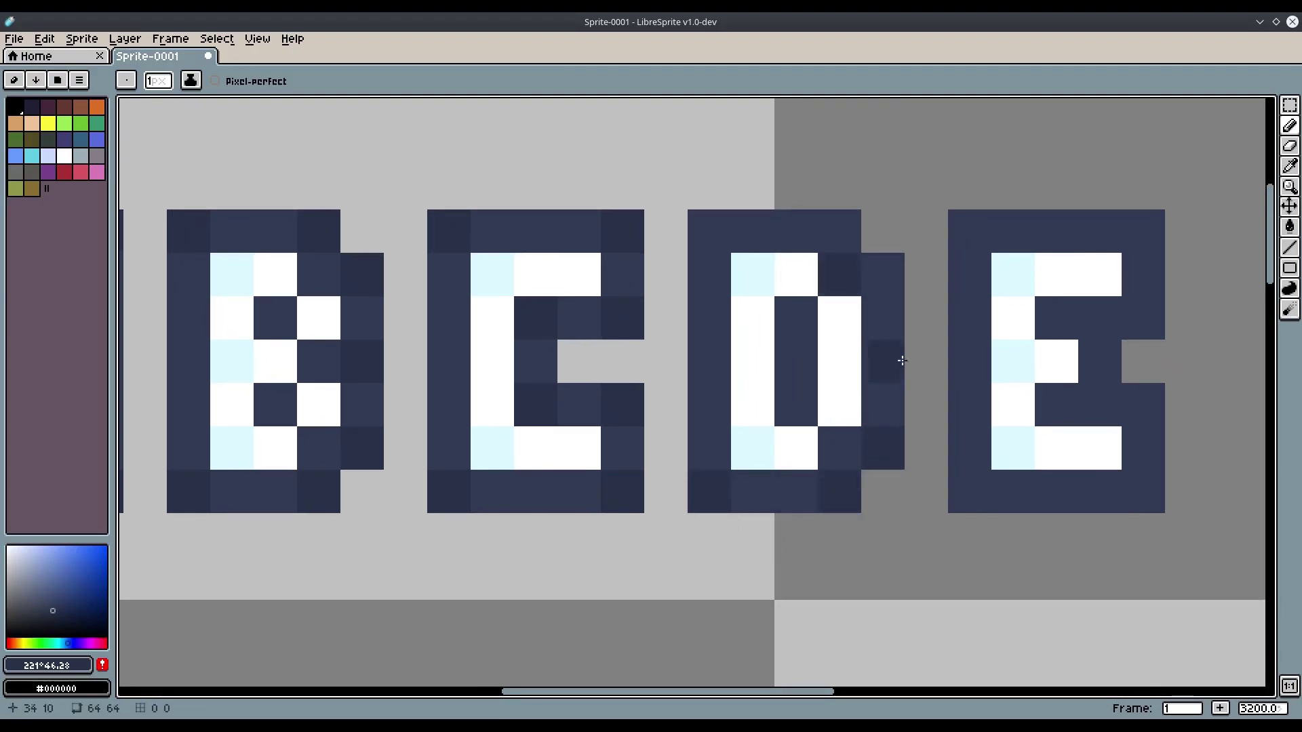
{"action": "left_click", "coordinate": [892, 293]}
{"action": "left_click", "coordinate": [846, 236]}
{"action": "left_click", "coordinate": [716, 237]}
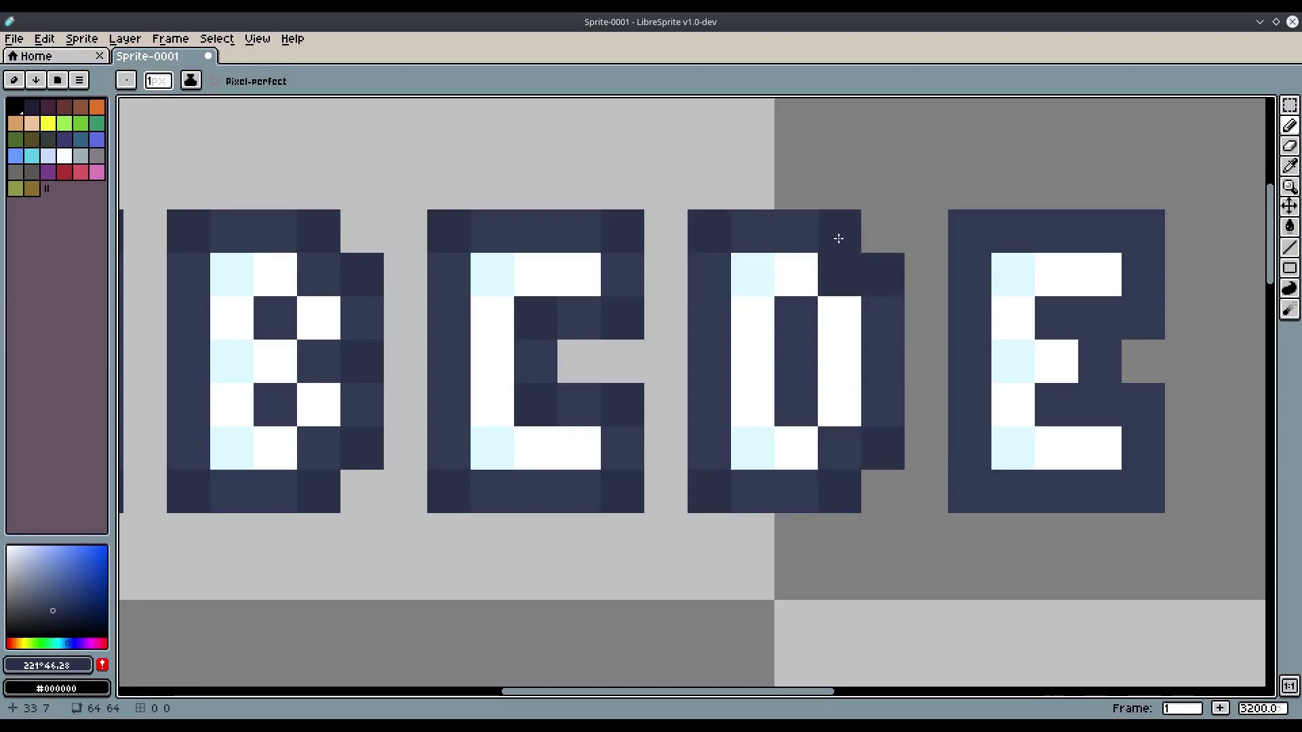
Paint the outer corner pixels of the E's outline and the pixel beside its middle arm in the darker navy
{"action": "left_click_drag", "start_coordinate": [925, 399], "coordinate": [759, 386]}
{"action": "left_click", "coordinate": [802, 212]}
{"action": "left_click", "coordinate": [977, 310]}
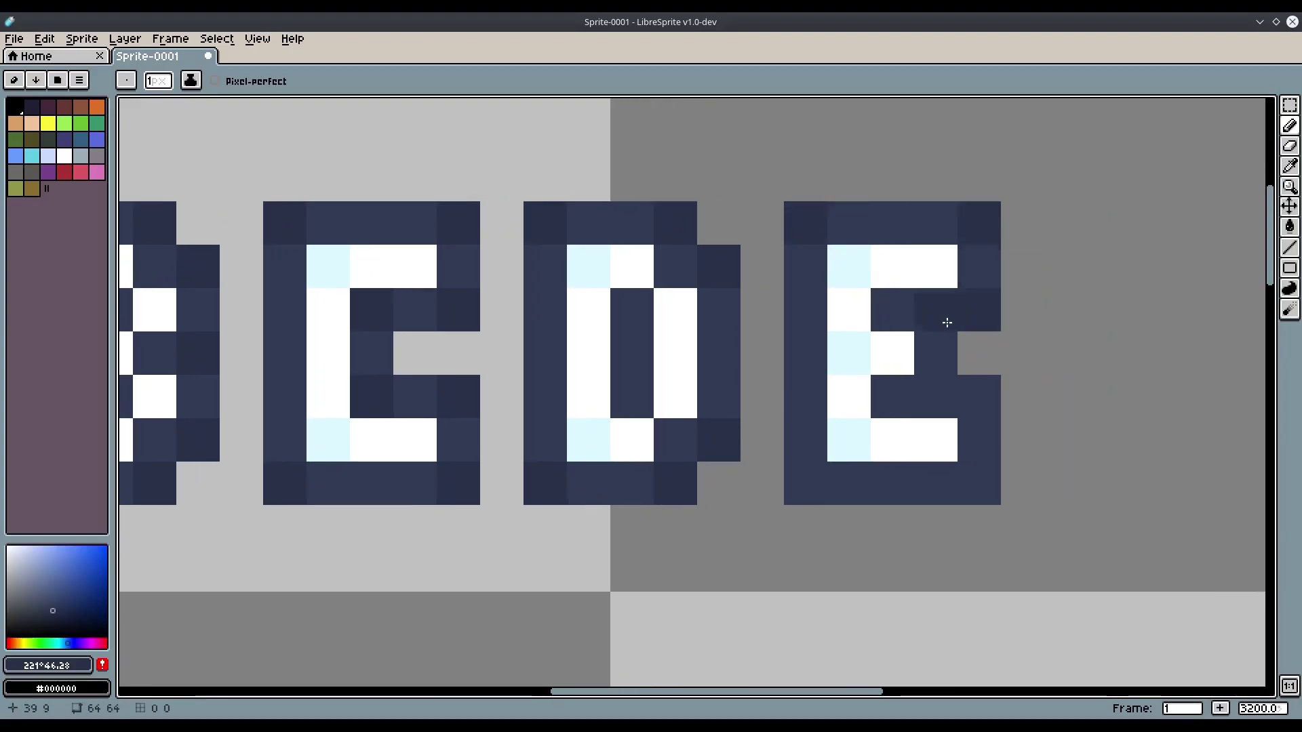
{"action": "left_click", "coordinate": [978, 397]}
{"action": "left_click", "coordinate": [982, 476]}
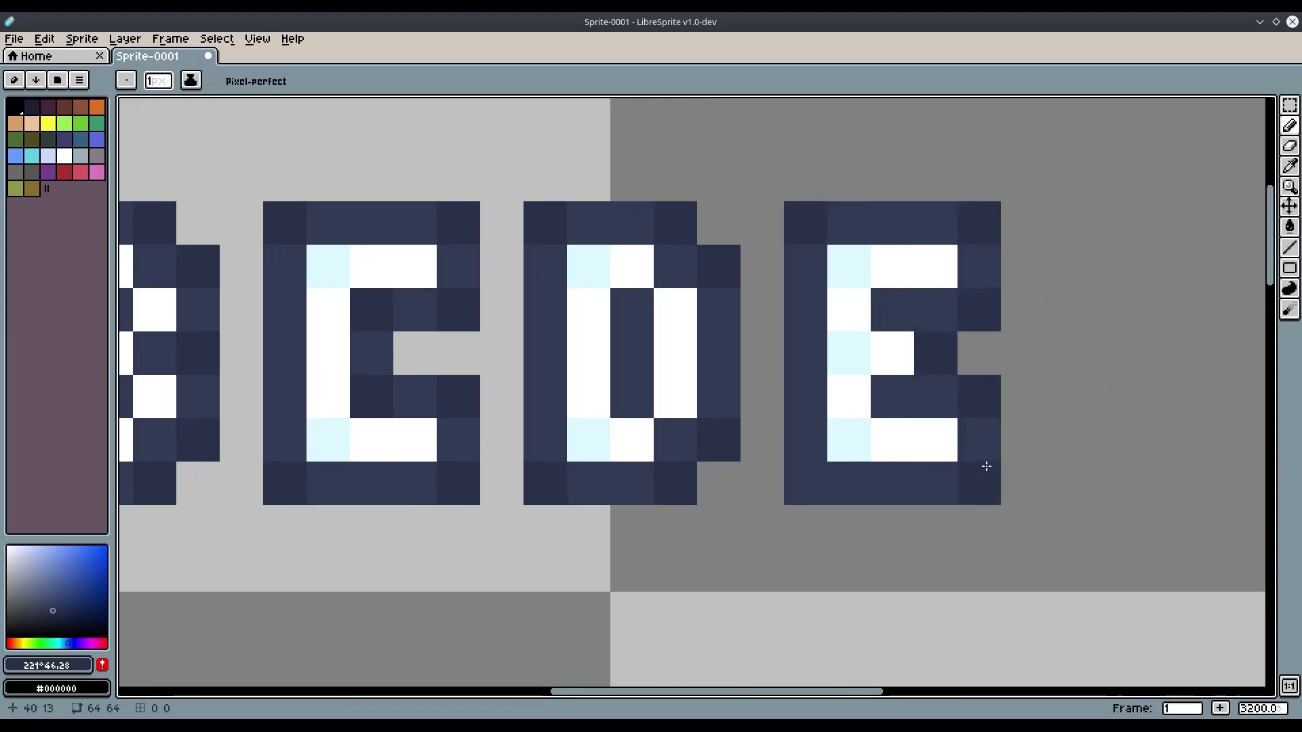
{"action": "left_click", "coordinate": [797, 496]}
Sample the darker navy from the A's outline corner and darken the drawing colour to HSB 221, 52, 22
{"action": "scroll", "coordinate": [797, 497], "scroll_direction": "down", "scroll_amount": 5}
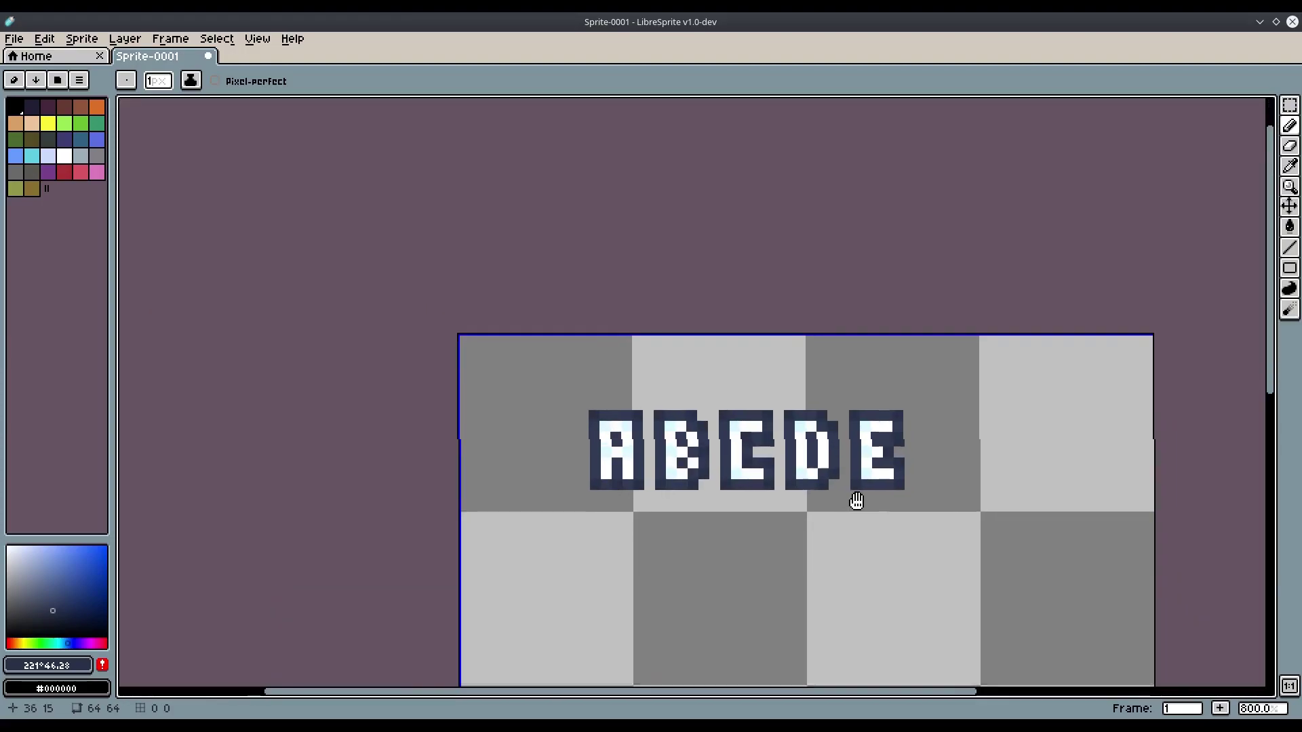
{"action": "scroll", "coordinate": [857, 511], "scroll_direction": "up", "scroll_amount": 3}
{"action": "left_click_drag", "start_coordinate": [786, 480], "coordinate": [795, 480]}
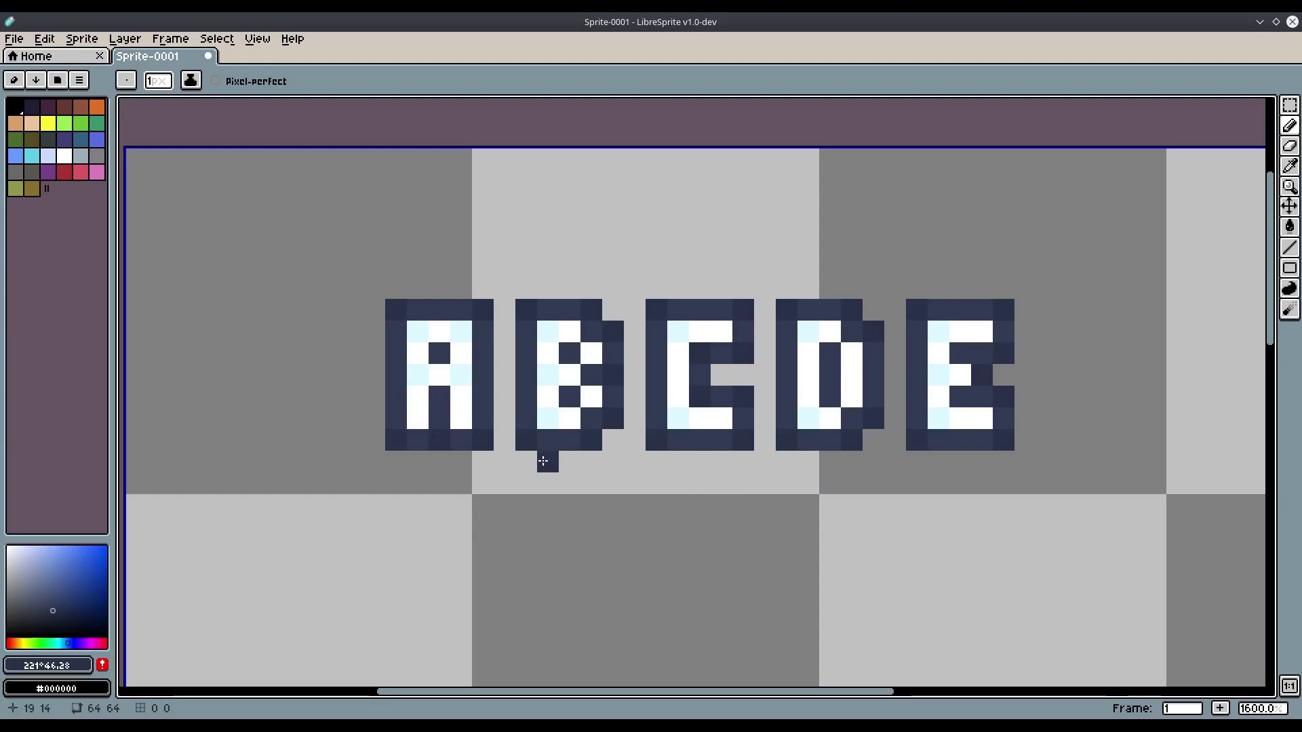
{"action": "key", "text": "i"}
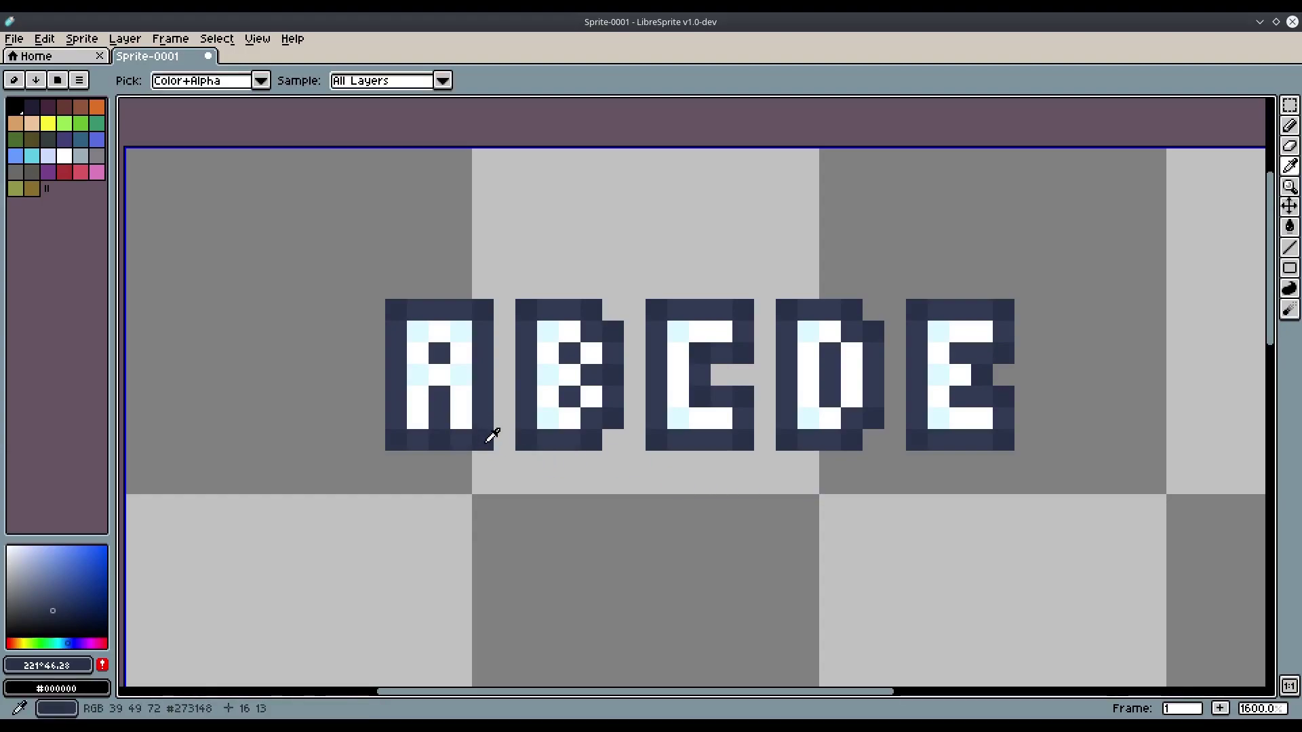
{"action": "scroll", "coordinate": [489, 436], "scroll_direction": "up", "scroll_amount": 2}
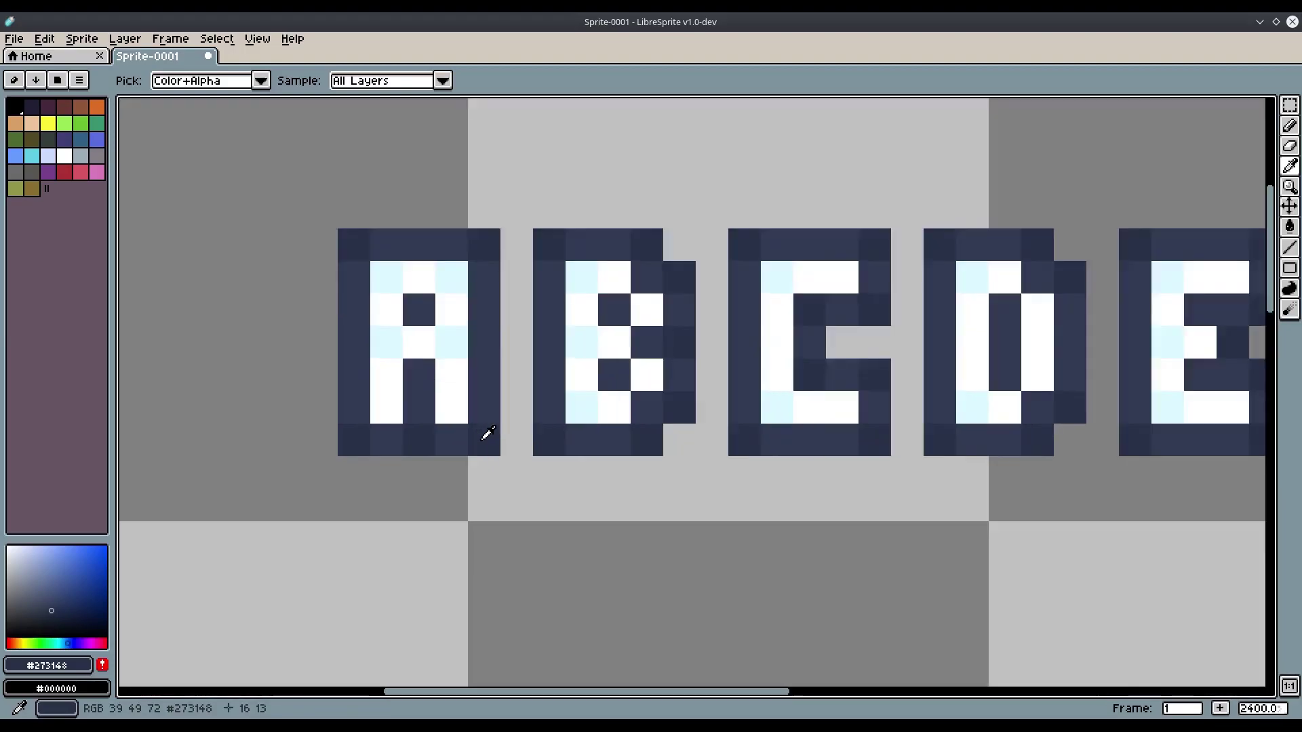
{"action": "left_click", "coordinate": [56, 614]}
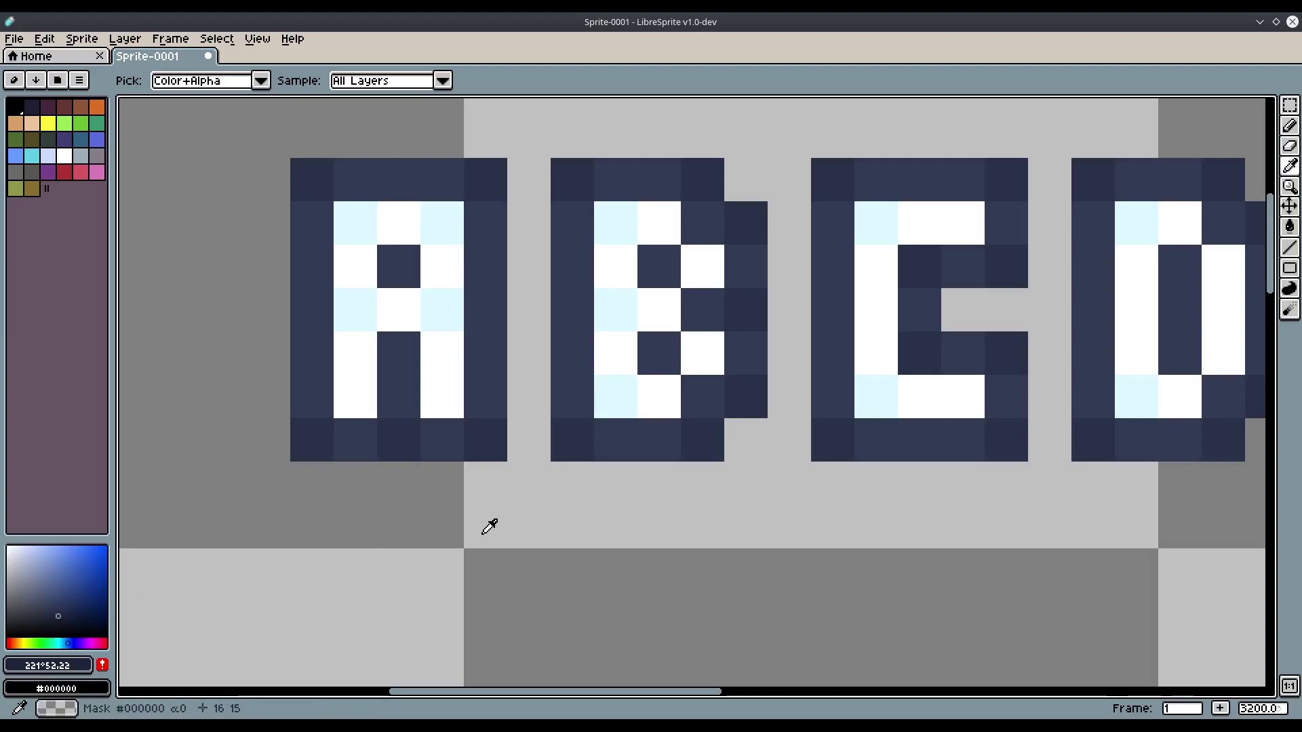
Paint a one-pixel bottom shadow row beneath the A, B and C, plus the pixel under the B's stepped edge
{"action": "key", "text": "b"}
{"action": "mouse_move", "coordinate": [314, 483]}
{"action": "left_mouse_down"}
{"action": "mouse_move", "coordinate": [688, 484]}
{"action": "mouse_move", "coordinate": [752, 444]}
{"action": "mouse_move", "coordinate": [826, 485]}
{"action": "mouse_move", "coordinate": [1000, 474]}
{"action": "mouse_move", "coordinate": [940, 495]}
{"action": "mouse_move", "coordinate": [746, 487]}
{"action": "mouse_move", "coordinate": [779, 482]}
{"action": "left_mouse_up"}
{"action": "left_click", "coordinate": [565, 484]}
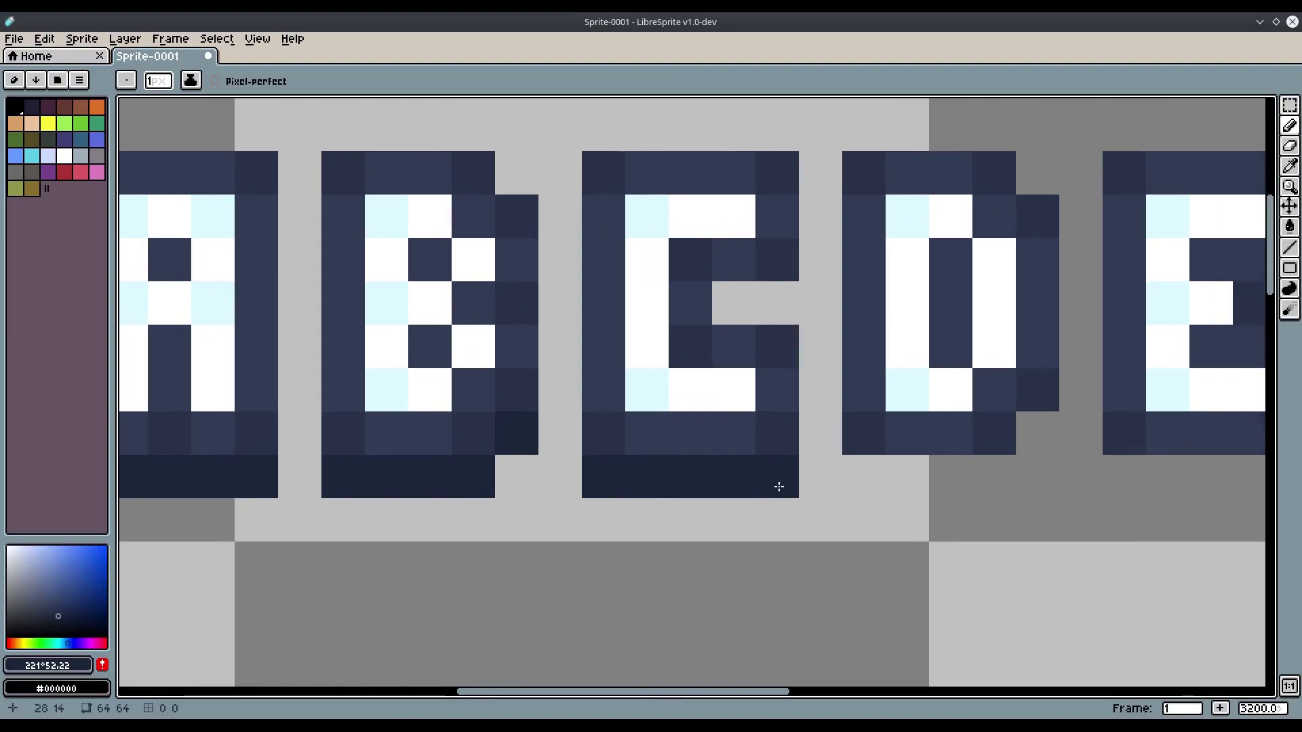
{"action": "scroll", "coordinate": [779, 482], "scroll_direction": "down", "scroll_amount": 1}
{"action": "left_click", "coordinate": [423, 483]}
{"action": "key", "text": "ctrl+z"}
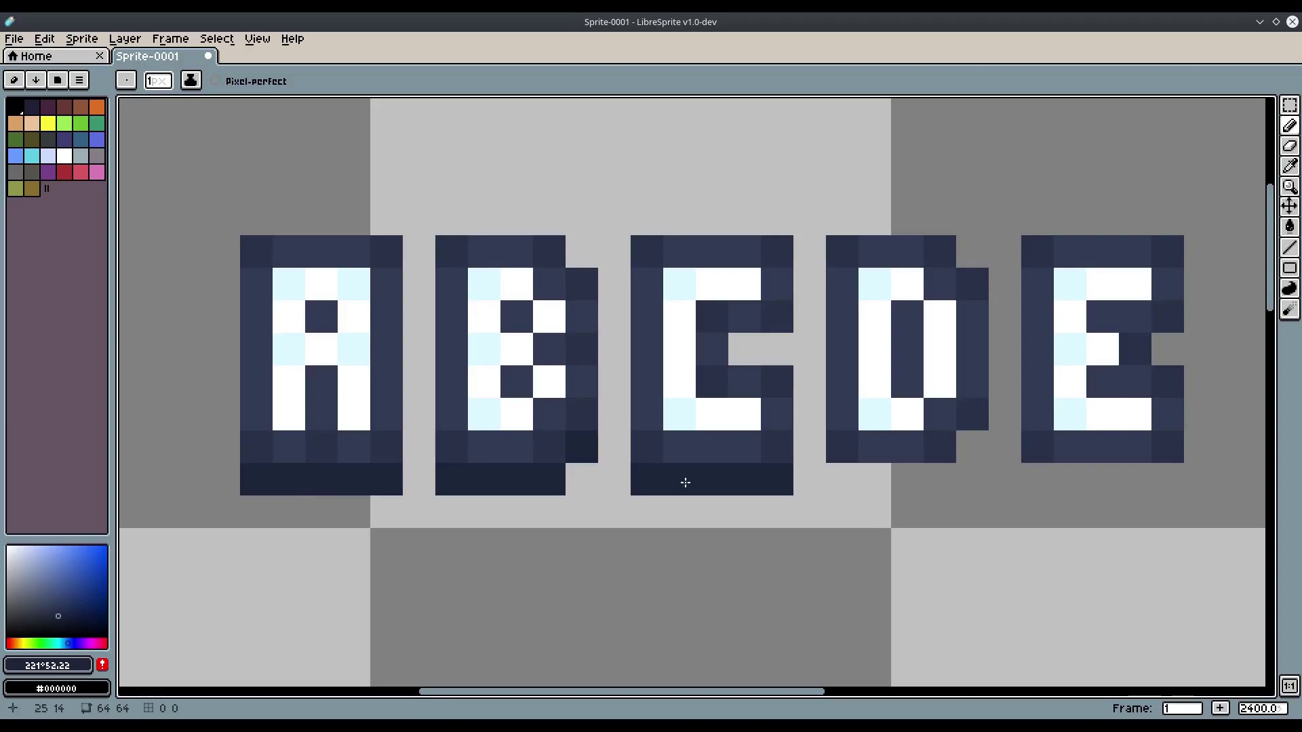
Fill the two empty pixels of the C's opening with the shadow colour
{"action": "left_click_drag", "start_coordinate": [744, 349], "coordinate": [775, 357]}
{"action": "left_click_drag", "start_coordinate": [892, 516], "coordinate": [840, 523]}
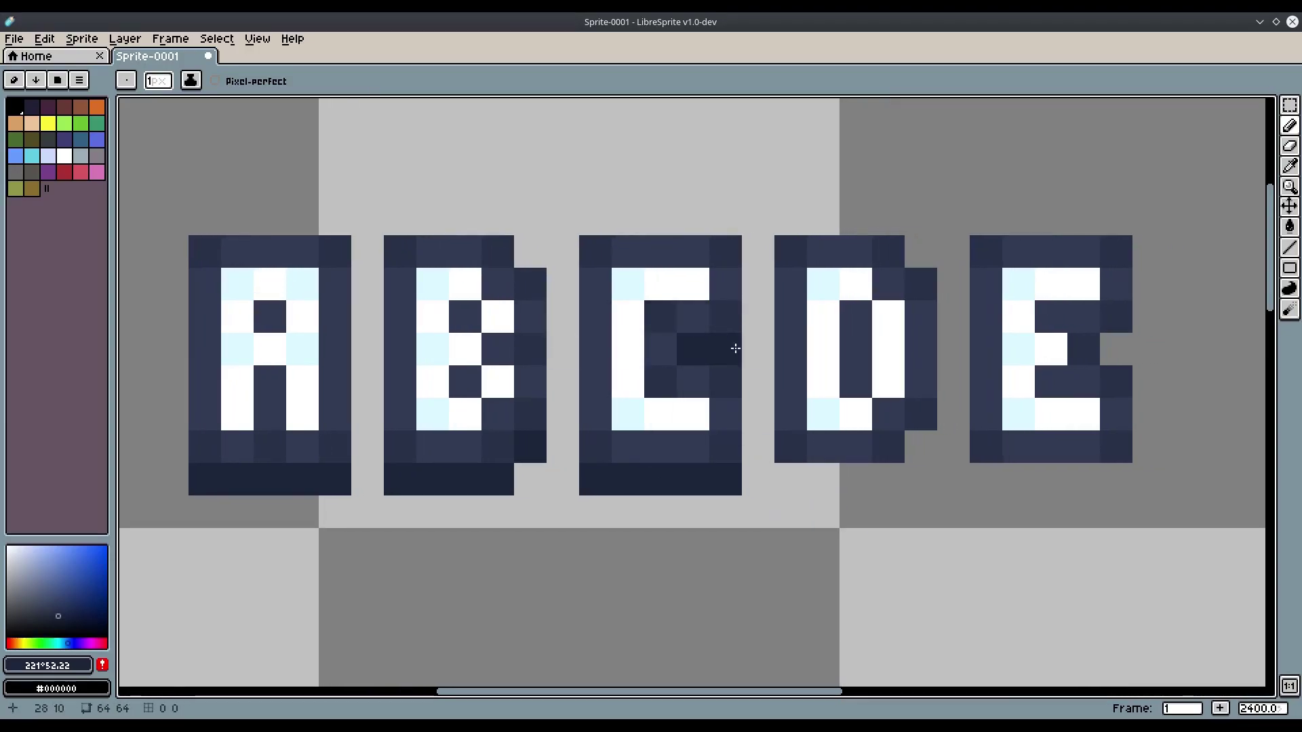
{"action": "key", "text": "ctrl+z"}
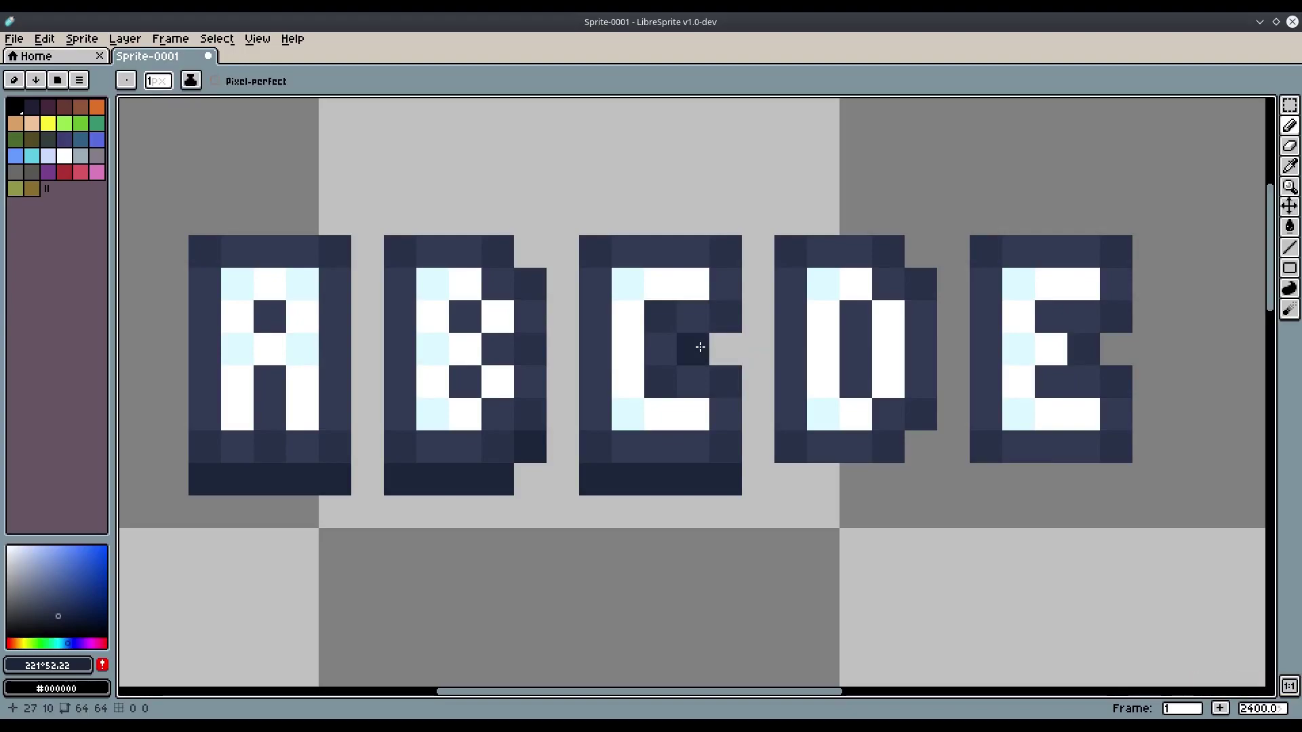
{"action": "left_click", "coordinate": [725, 350]}
Paint the shadow row beneath the D and E, including the D's stepped corner and the E's middle opening
{"action": "left_click_drag", "start_coordinate": [790, 479], "coordinate": [889, 479]}
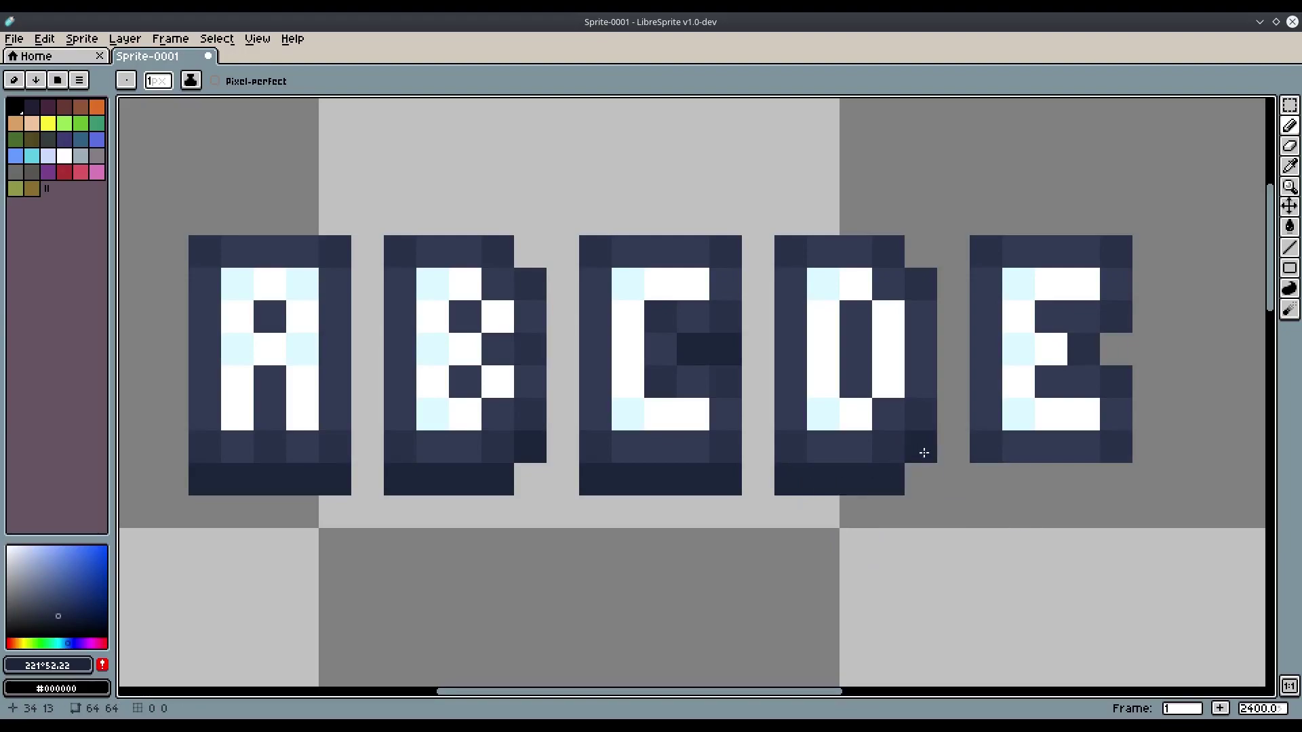
{"action": "scroll", "coordinate": [943, 592], "scroll_direction": "down", "scroll_amount": 3}
{"action": "scroll", "coordinate": [944, 592], "scroll_direction": "up", "scroll_amount": 3}
{"action": "mouse_move", "coordinate": [964, 516]}
{"action": "left_mouse_down"}
{"action": "mouse_move", "coordinate": [1053, 512]}
{"action": "mouse_move", "coordinate": [1052, 485]}
{"action": "left_mouse_up"}
{"action": "left_click", "coordinate": [1055, 430]}
{"action": "scroll", "coordinate": [1017, 610], "scroll_direction": "down", "scroll_amount": 4}
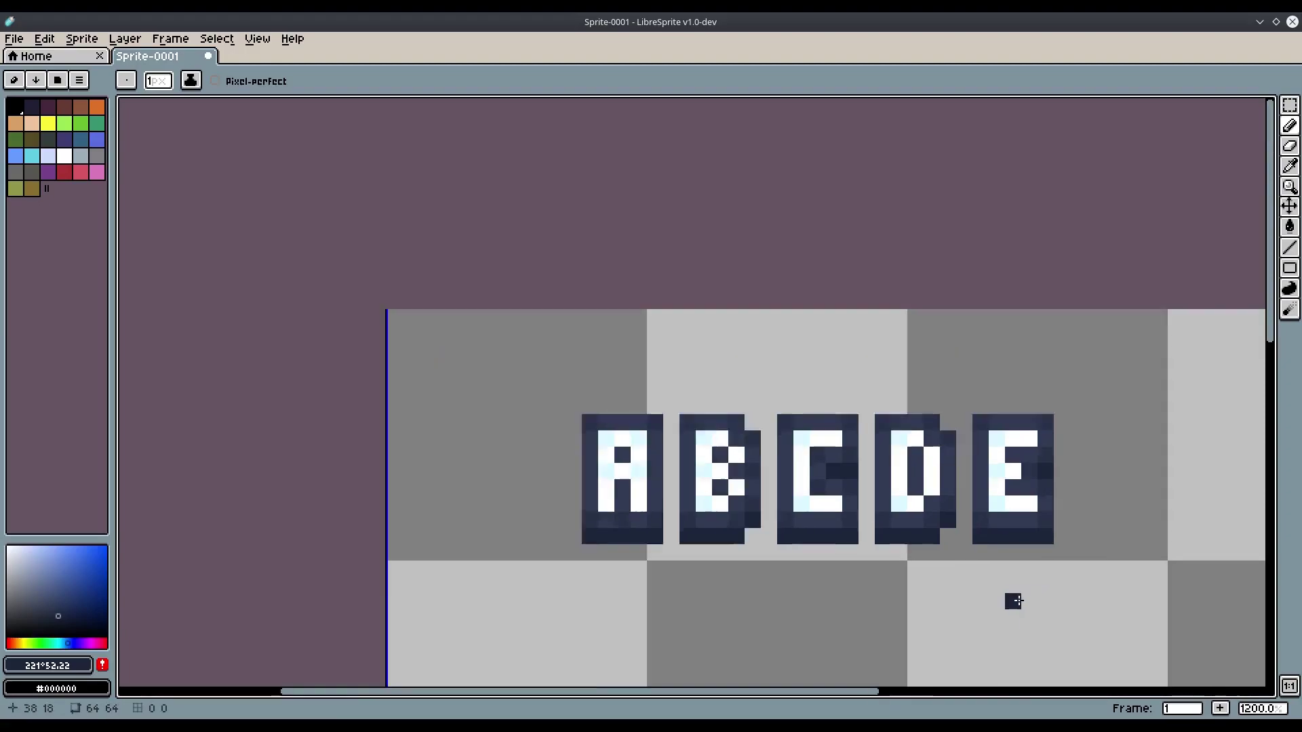
{"action": "scroll", "coordinate": [1008, 515], "scroll_direction": "up", "scroll_amount": 4}
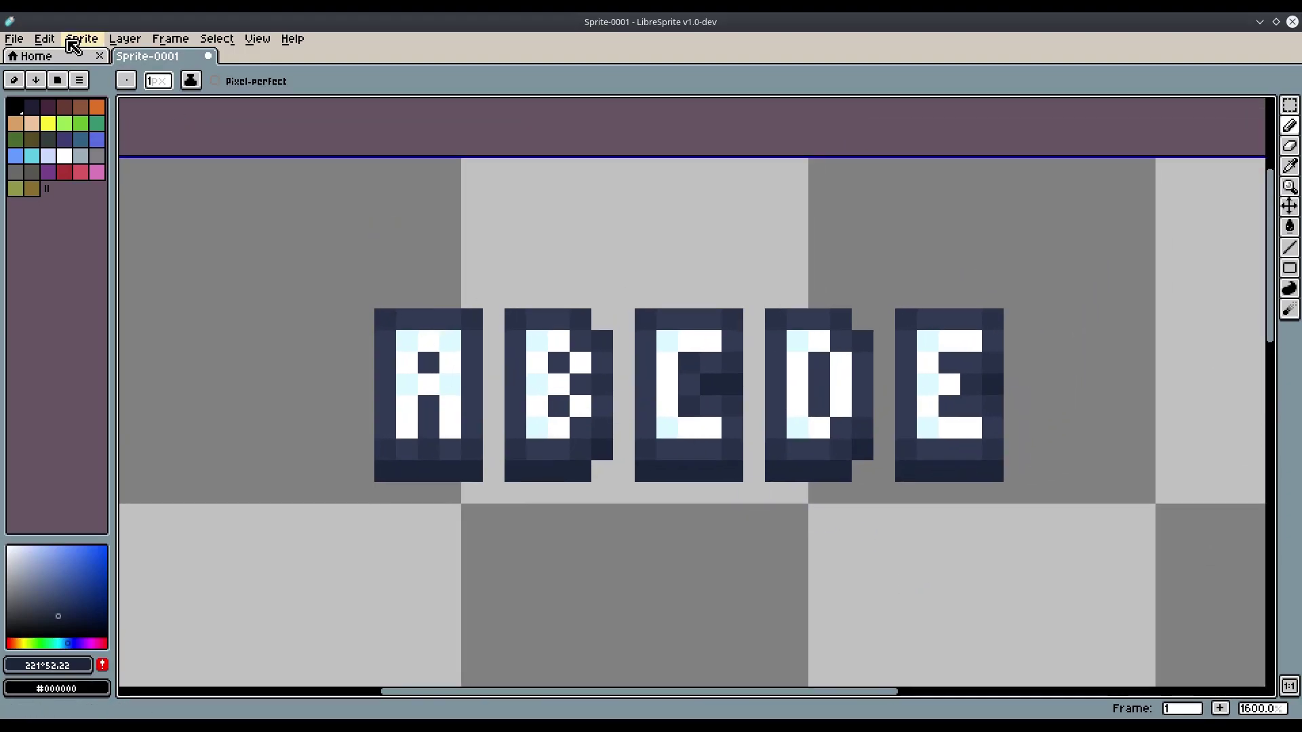
Replace the shadow colour #1b2439 with the darker HSB 222, 52, 18 using Replace Color
{"action": "left_click", "coordinate": [74, 41]}
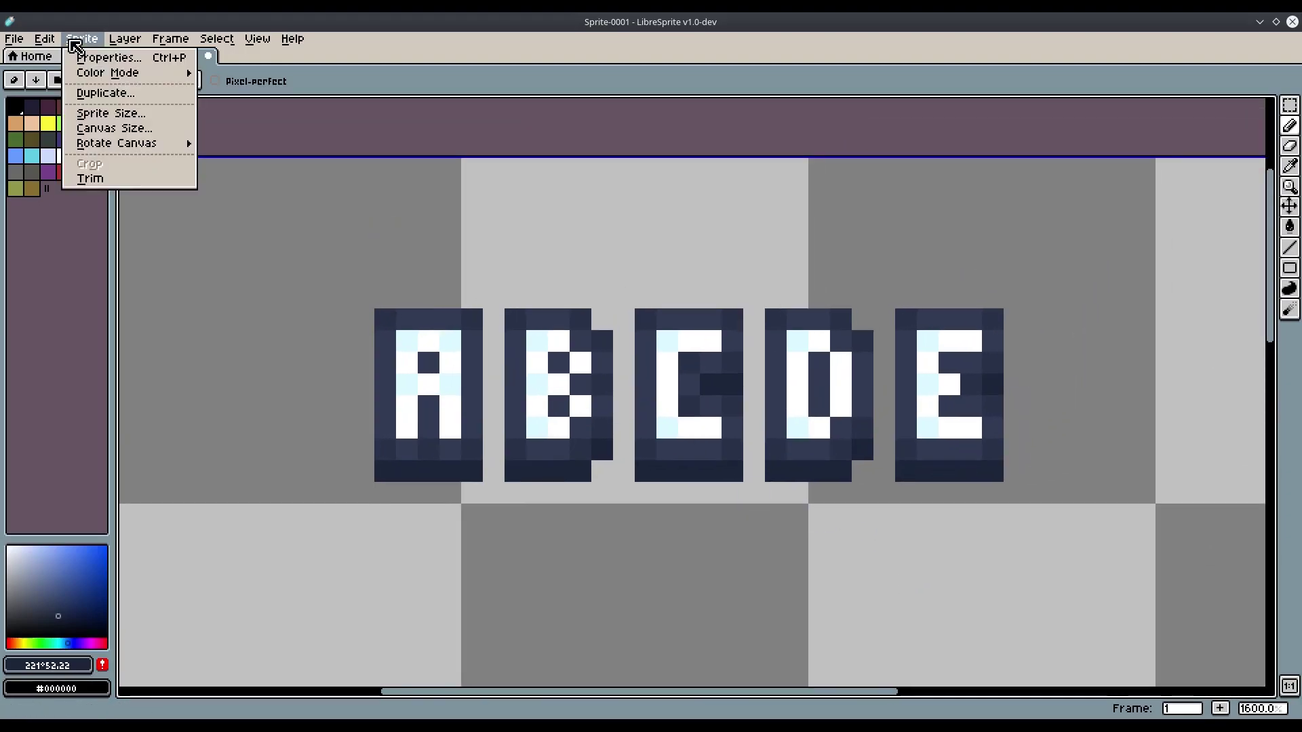
{"action": "left_click", "coordinate": [95, 303]}
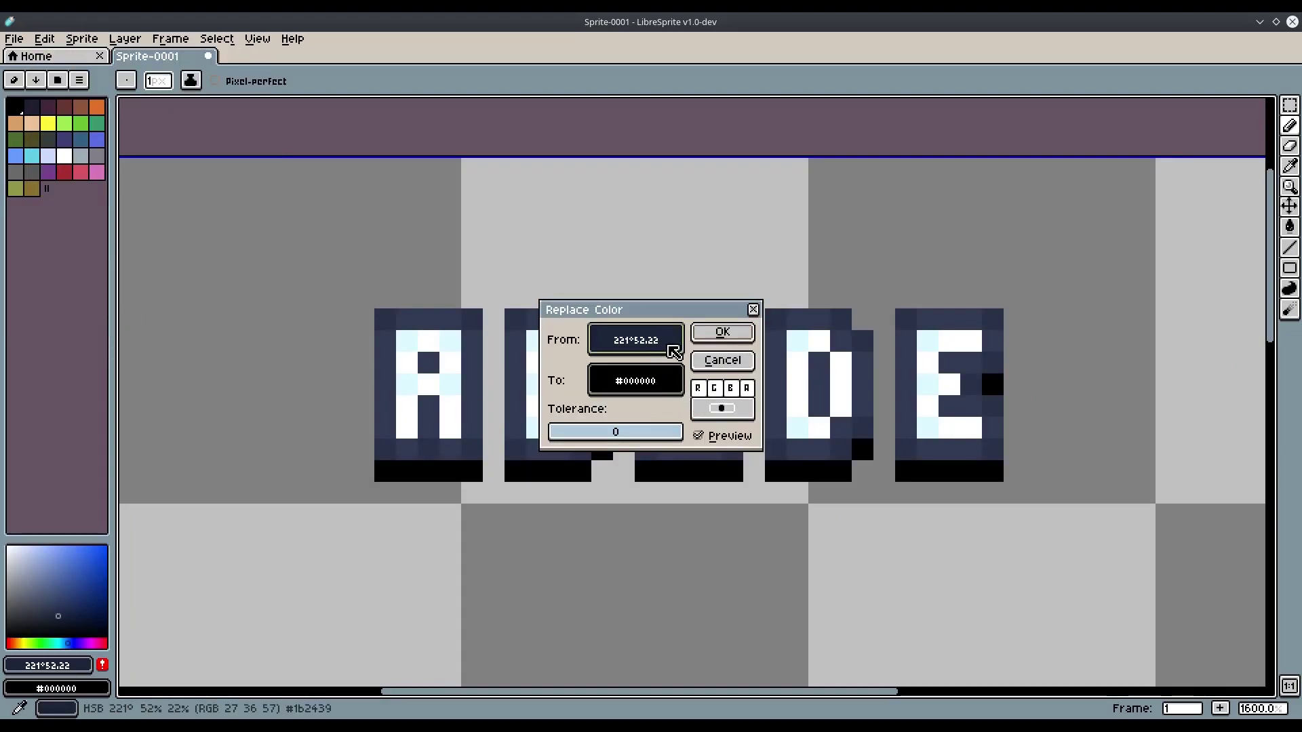
{"action": "left_click_drag", "start_coordinate": [674, 348], "coordinate": [461, 461]}
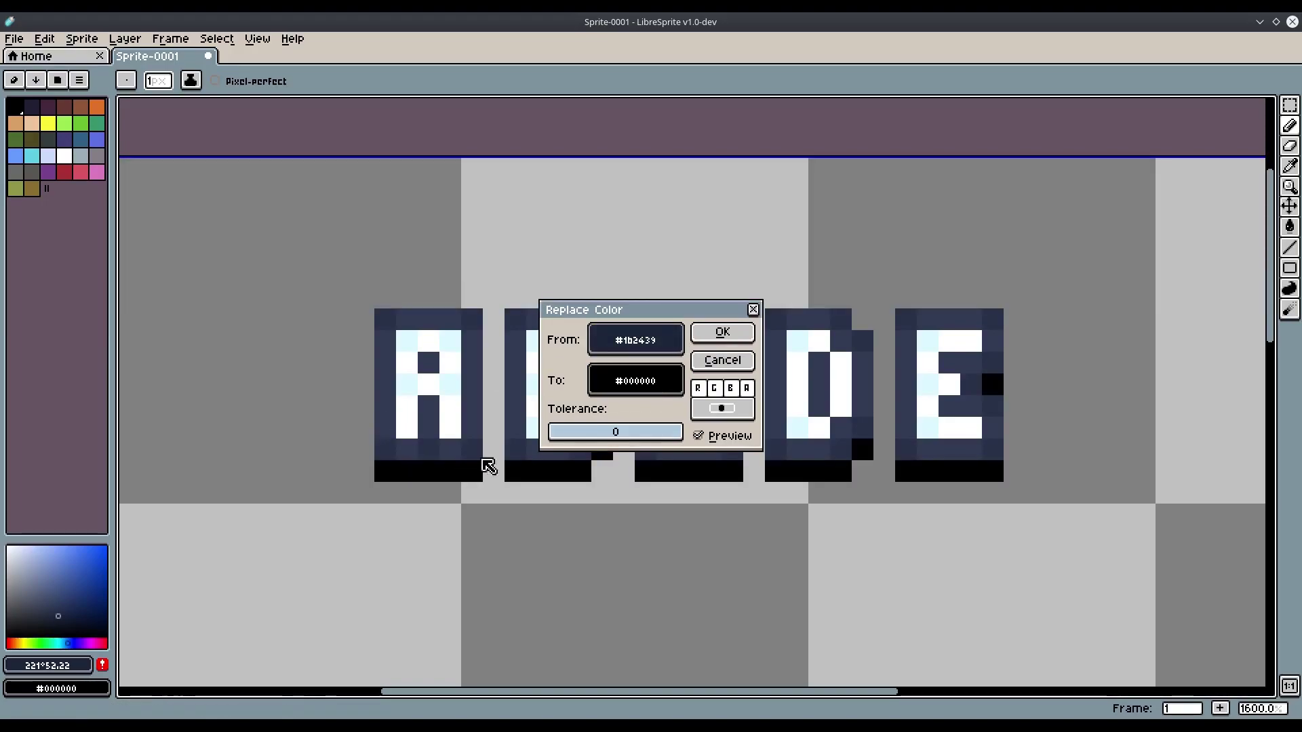
{"action": "left_click_drag", "start_coordinate": [668, 339], "coordinate": [442, 459]}
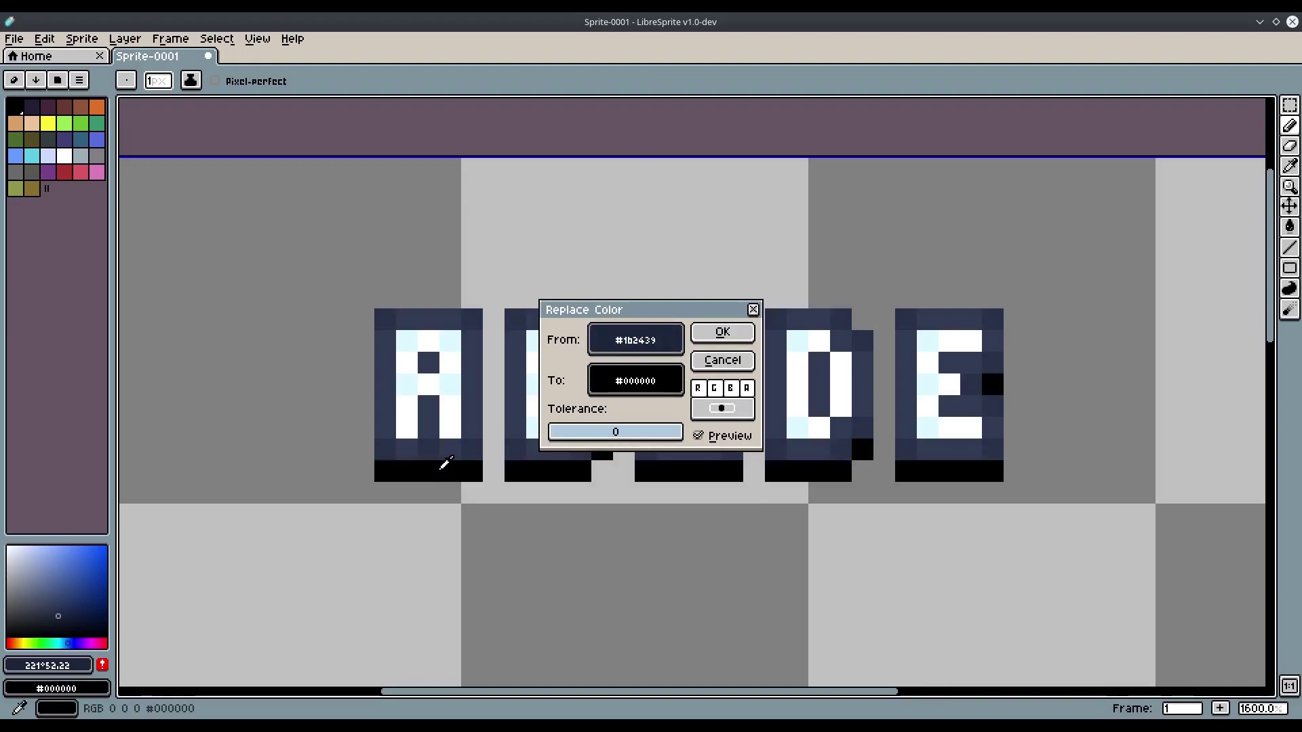
{"action": "left_click_drag", "start_coordinate": [657, 378], "coordinate": [653, 319]}
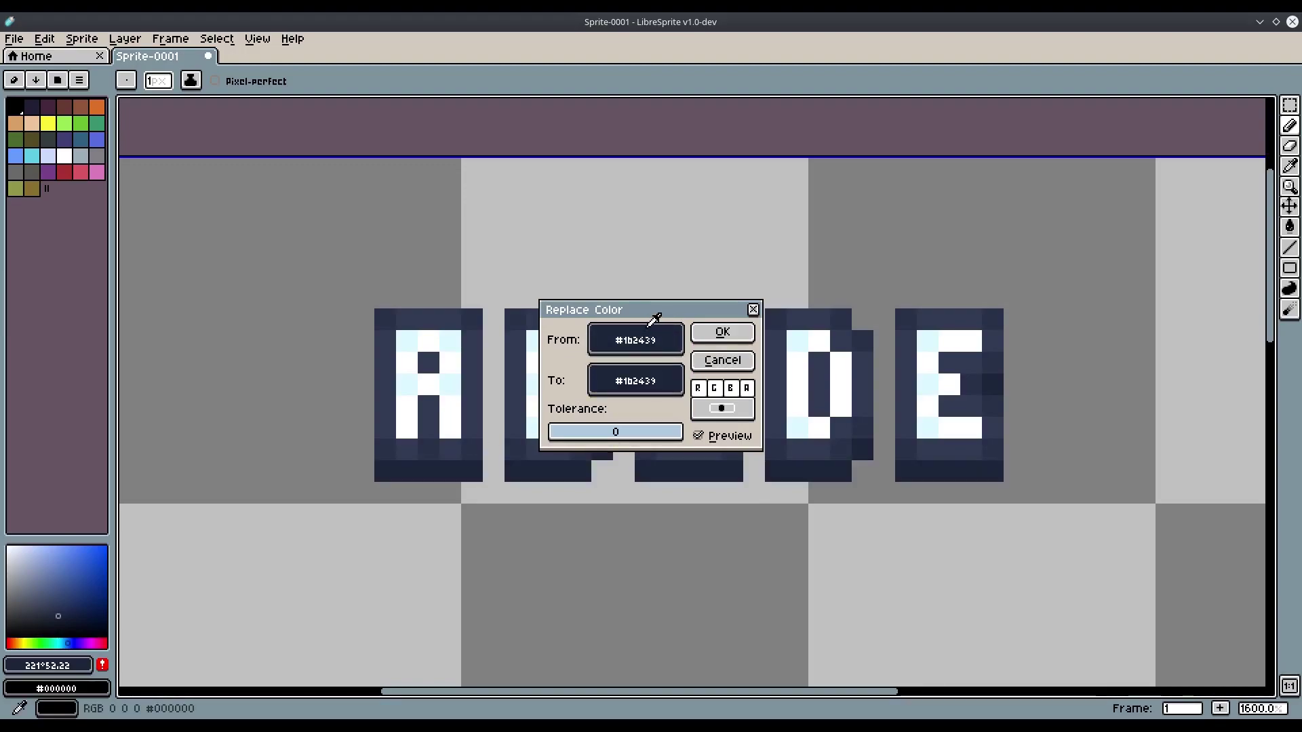
{"action": "left_click", "coordinate": [664, 383]}
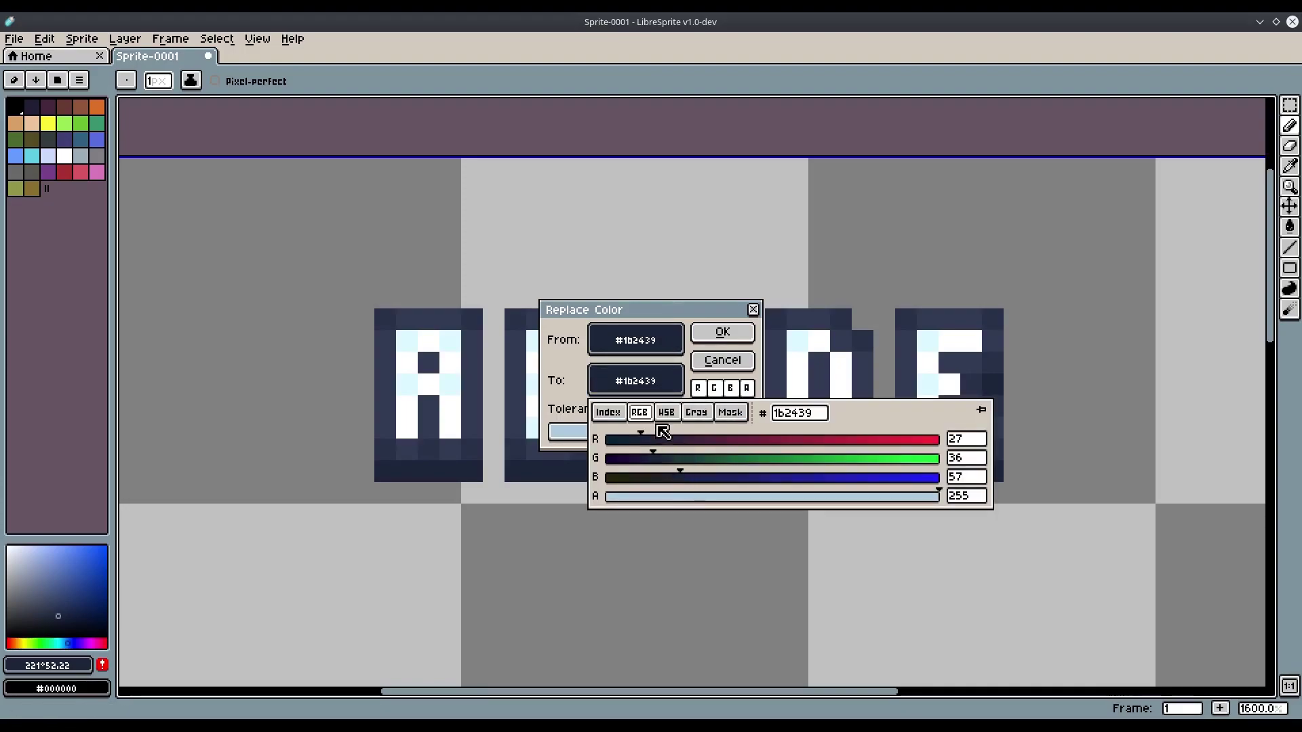
{"action": "left_click", "coordinate": [667, 412]}
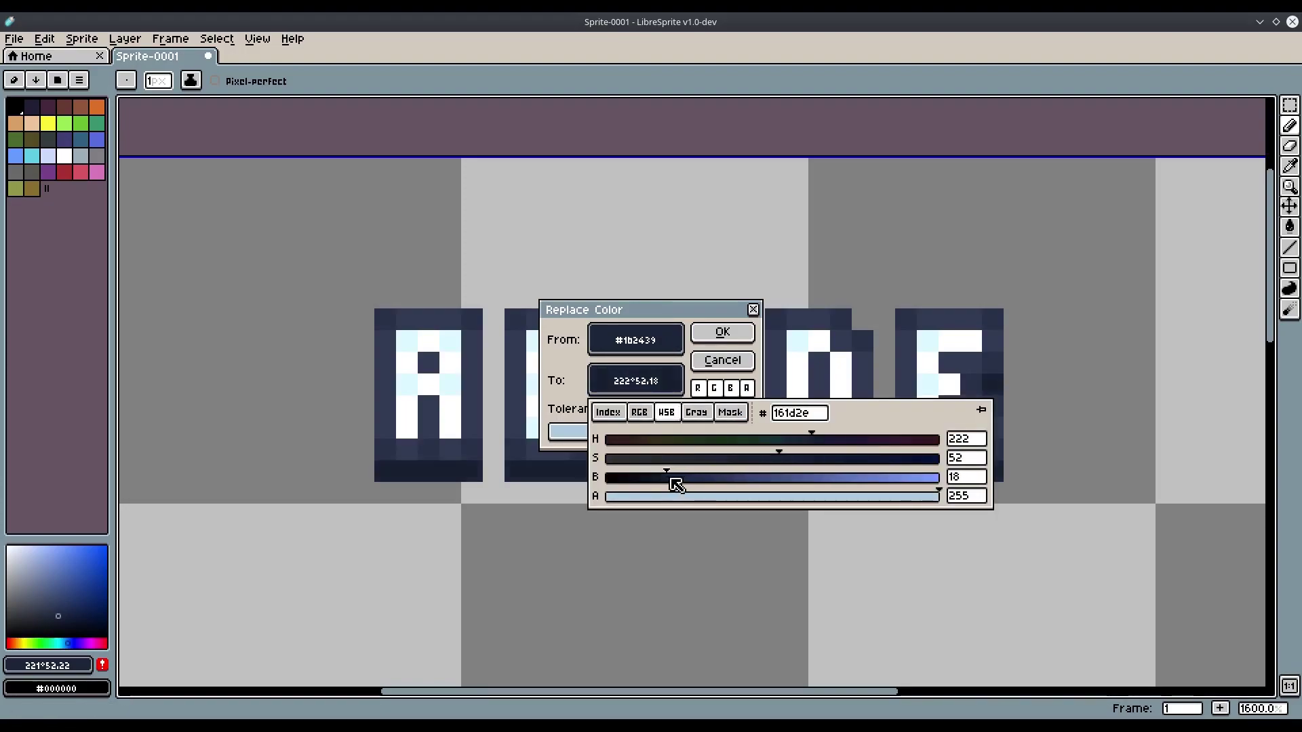
{"action": "left_click", "coordinate": [668, 534]}
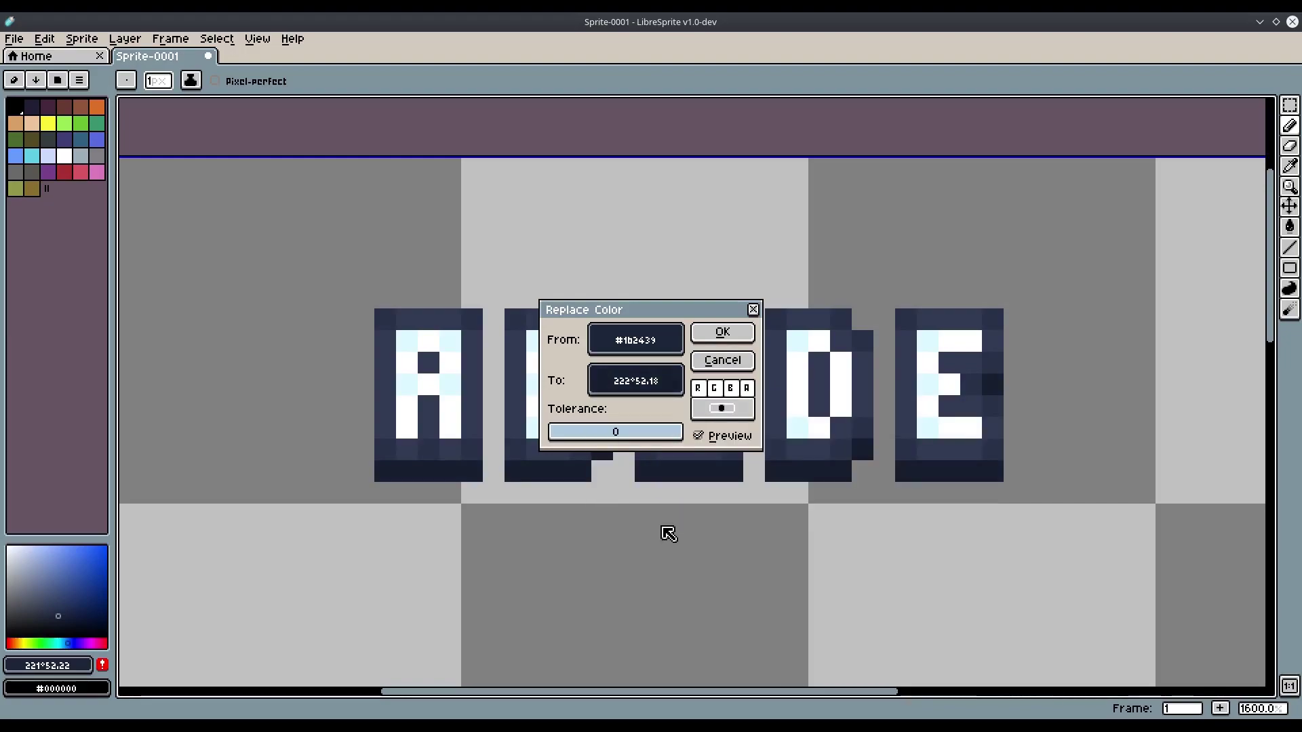
{"action": "left_click", "coordinate": [722, 332]}
Sample the new shadow colour, darken it to HSB 221, 56, 10 and paint the bottom shadow corners of the A and B
{"action": "scroll", "coordinate": [938, 449], "scroll_direction": "down", "scroll_amount": 6}
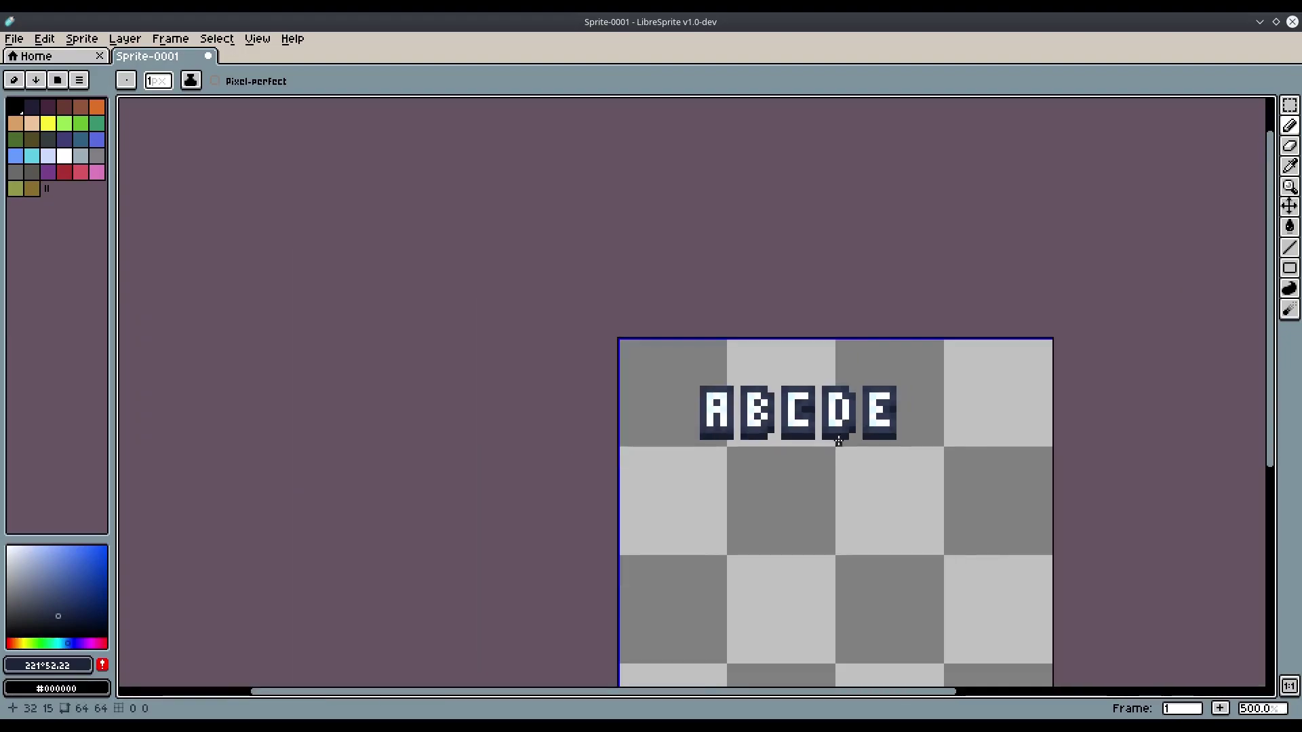
{"action": "scroll", "coordinate": [918, 444], "scroll_direction": "up", "scroll_amount": 4}
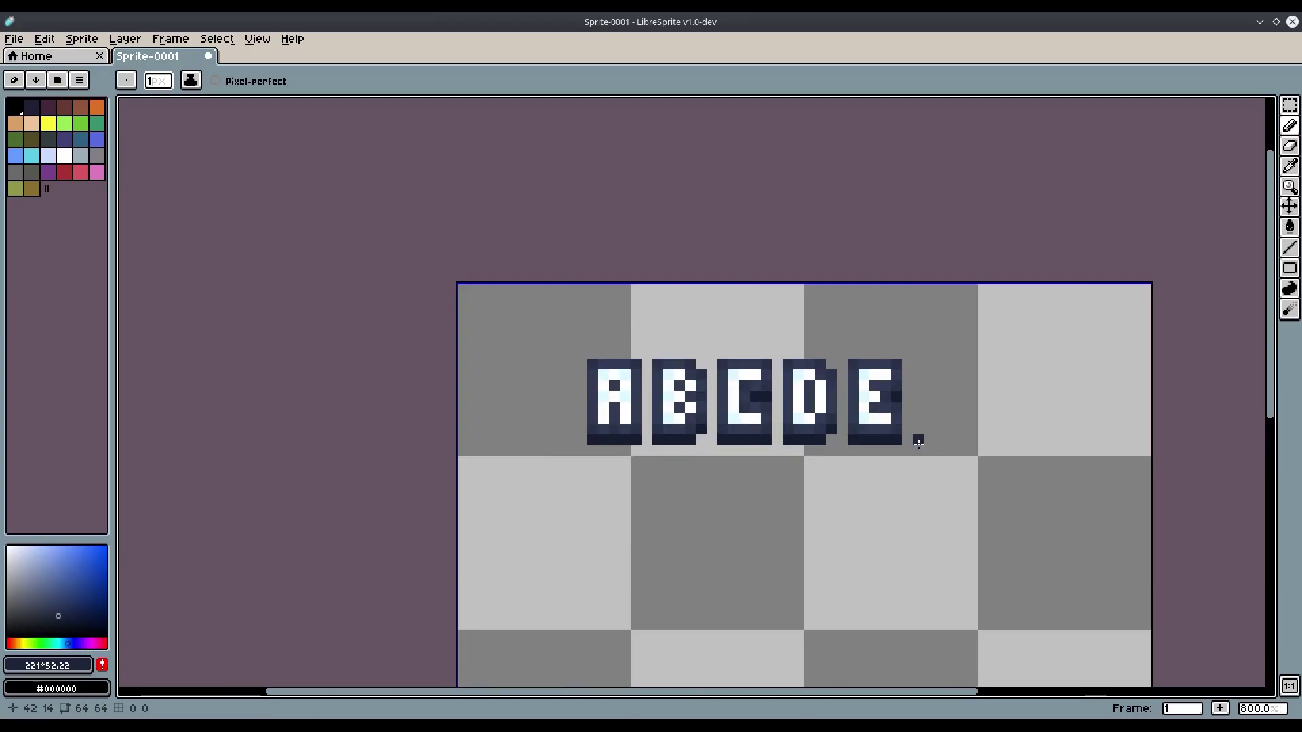
{"action": "scroll", "coordinate": [918, 444], "scroll_direction": "up", "scroll_amount": 3}
{"action": "scroll", "coordinate": [321, 425], "scroll_direction": "up", "scroll_amount": 3}
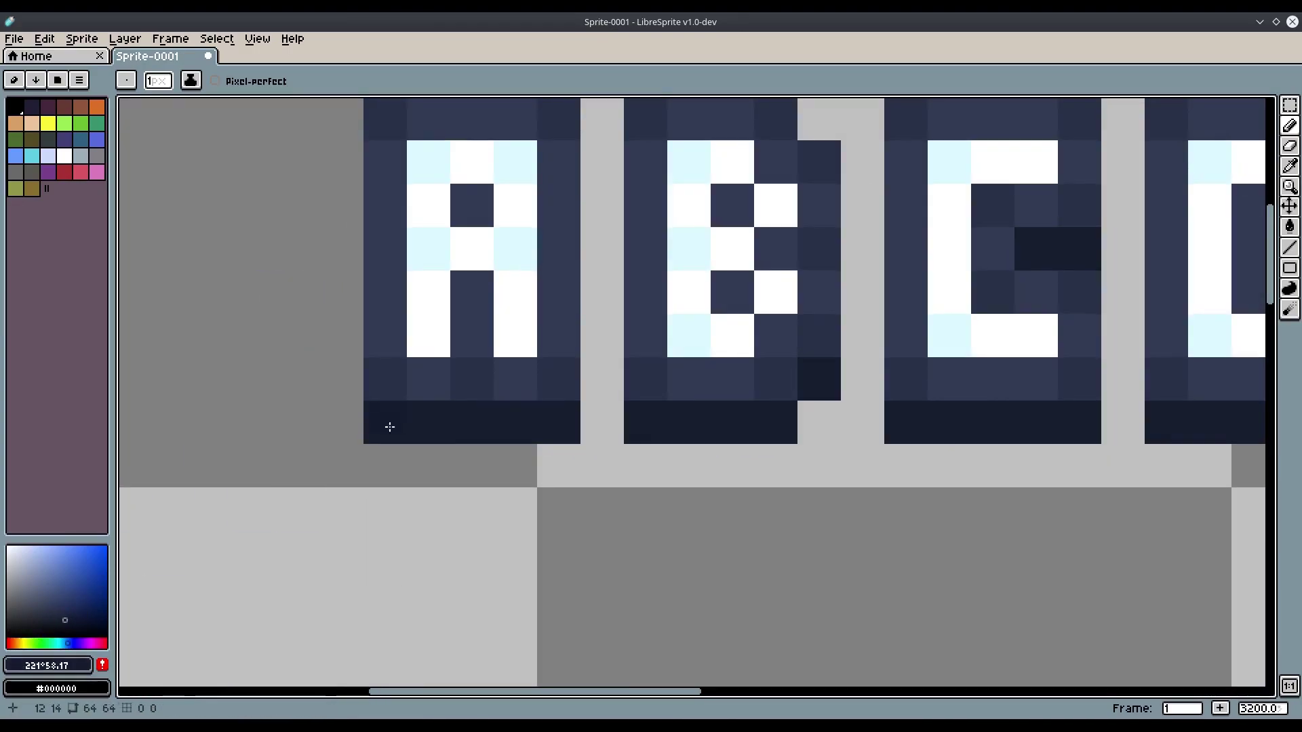
{"action": "scroll", "coordinate": [398, 422], "scroll_direction": "up", "scroll_amount": 1}
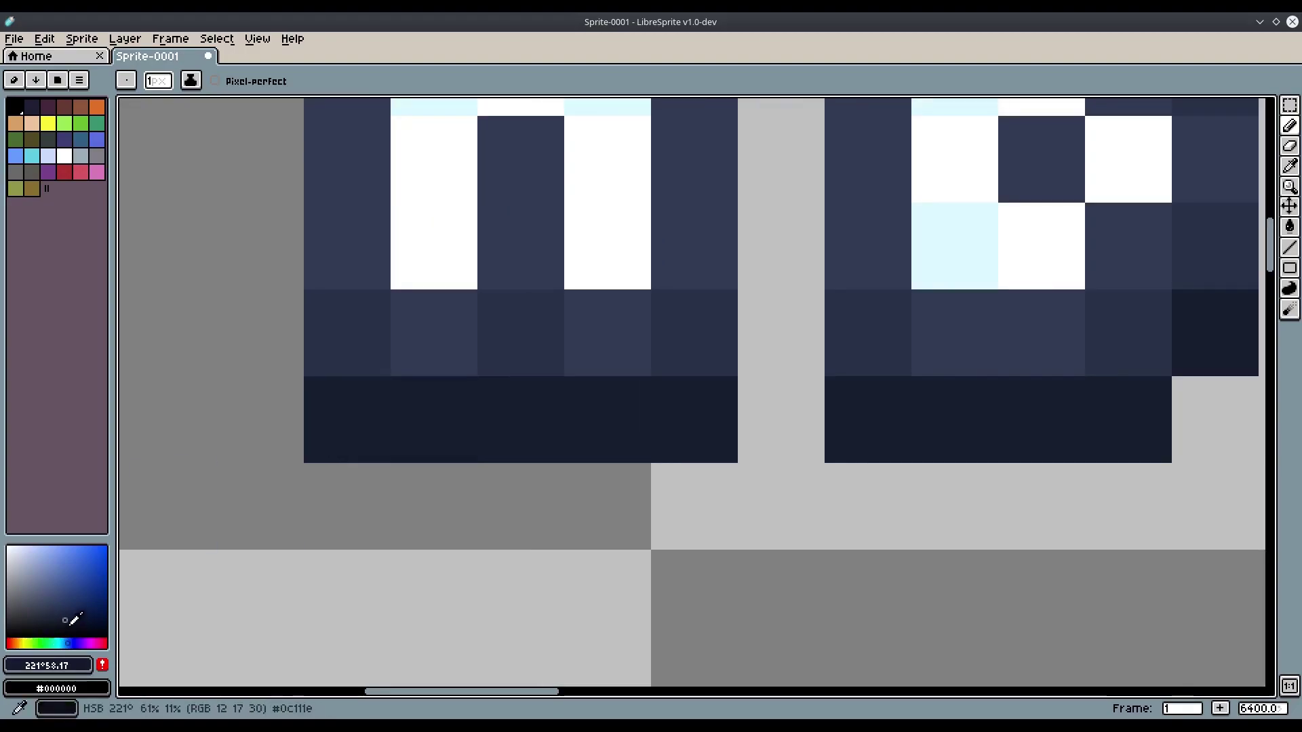
{"action": "left_click", "coordinate": [388, 406]}
{"action": "left_click", "coordinate": [712, 388]}
{"action": "left_click", "coordinate": [868, 400]}
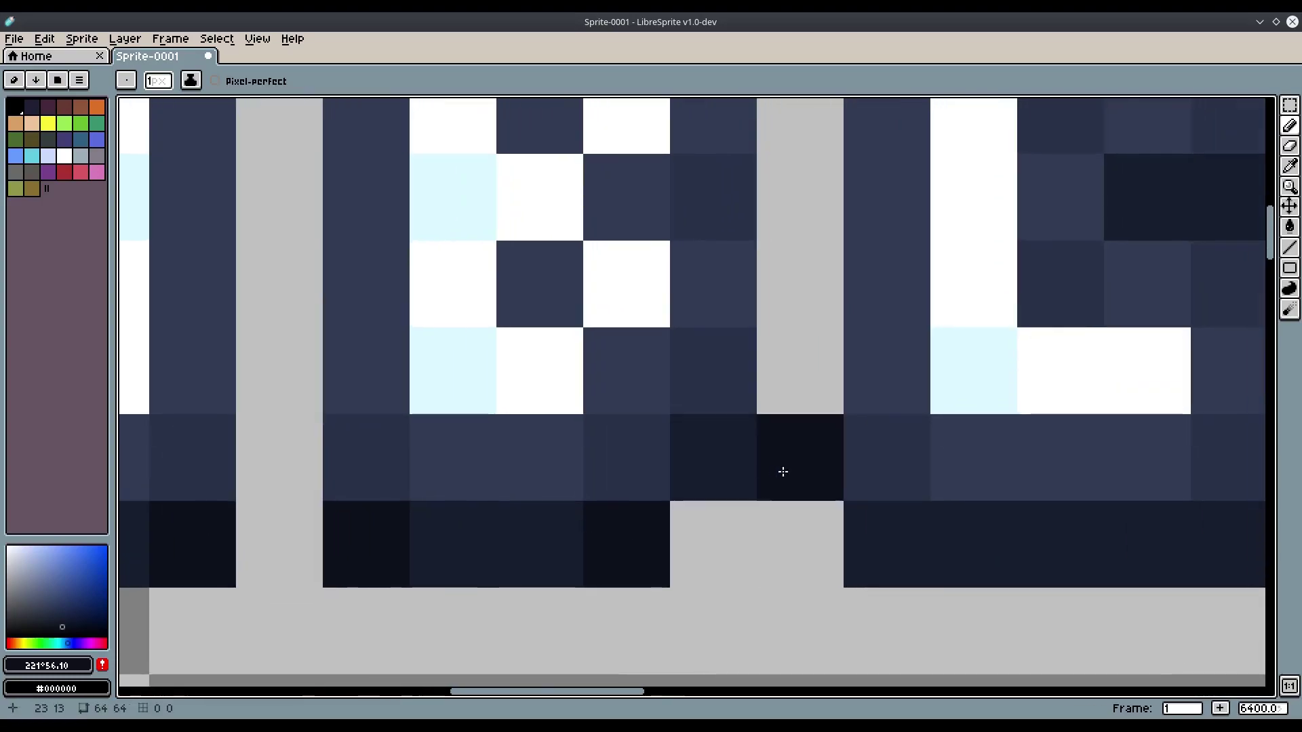
Paint the B's stepped shadow pixel and the bottom shadow corners of the C and D in the near-black navy
{"action": "scroll", "coordinate": [778, 471], "scroll_direction": "down", "scroll_amount": 1}
{"action": "left_click", "coordinate": [846, 459]}
{"action": "left_click", "coordinate": [1014, 471]}
{"action": "left_click_drag", "start_coordinate": [1014, 471], "coordinate": [703, 471]}
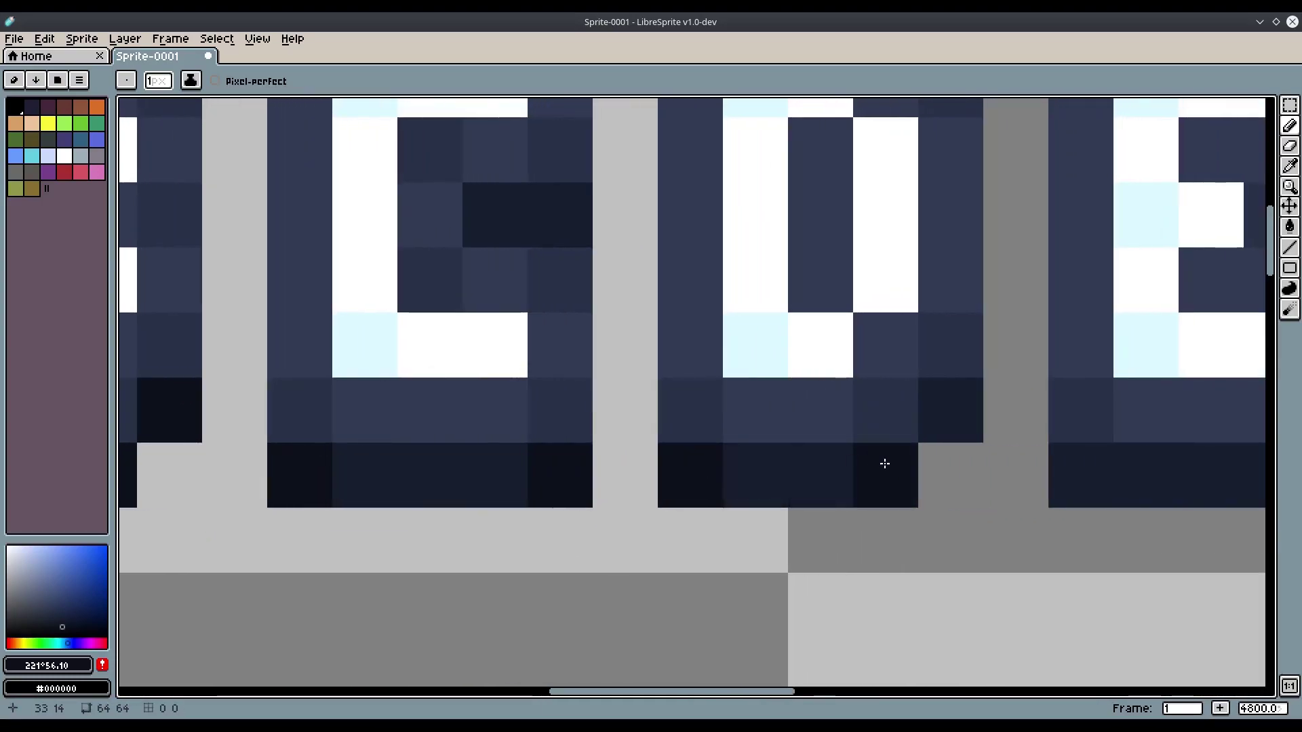
Paint the D's stepped shadow pixel, the E's bottom shadow corners and the inner pixel of the C's opening in the near-black navy
{"action": "left_click", "coordinate": [949, 411]}
{"action": "left_click_drag", "start_coordinate": [964, 445], "coordinate": [579, 448]}
{"action": "left_click", "coordinate": [692, 478]}
{"action": "left_click", "coordinate": [952, 478]}
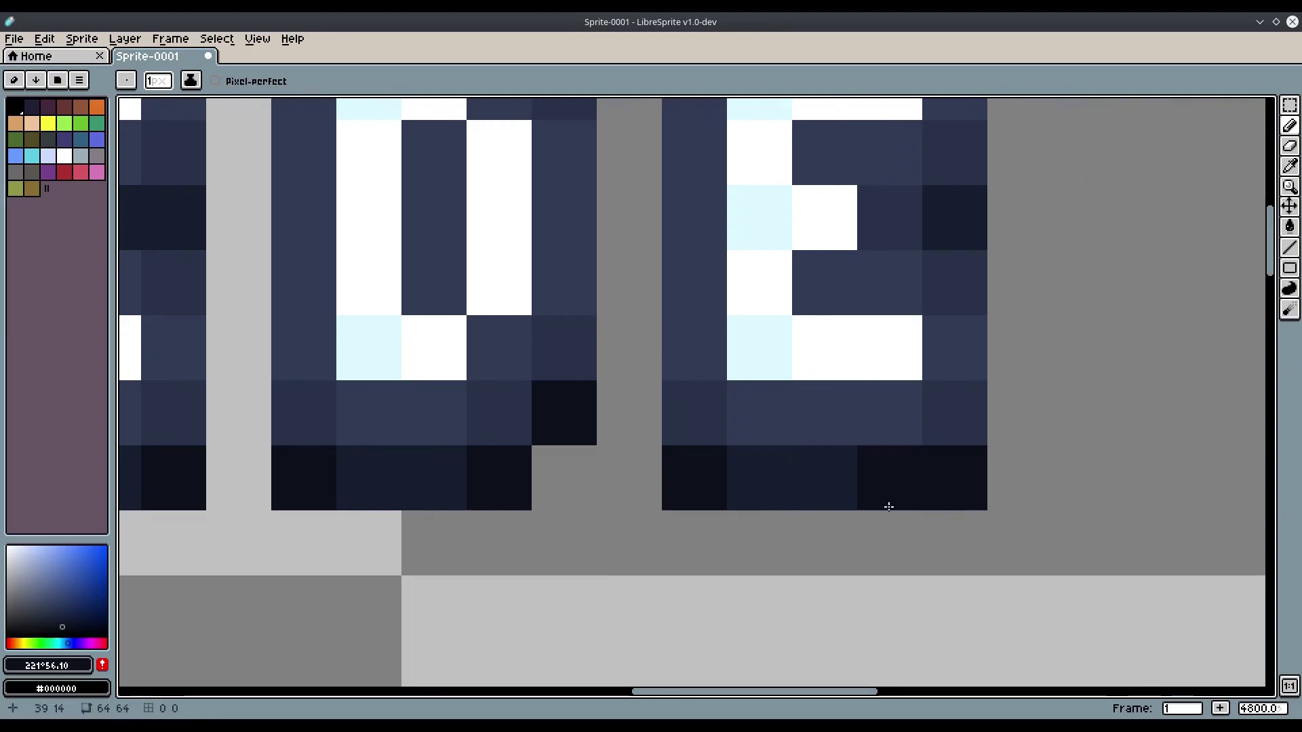
{"action": "scroll", "coordinate": [903, 504], "scroll_direction": "down", "scroll_amount": 3}
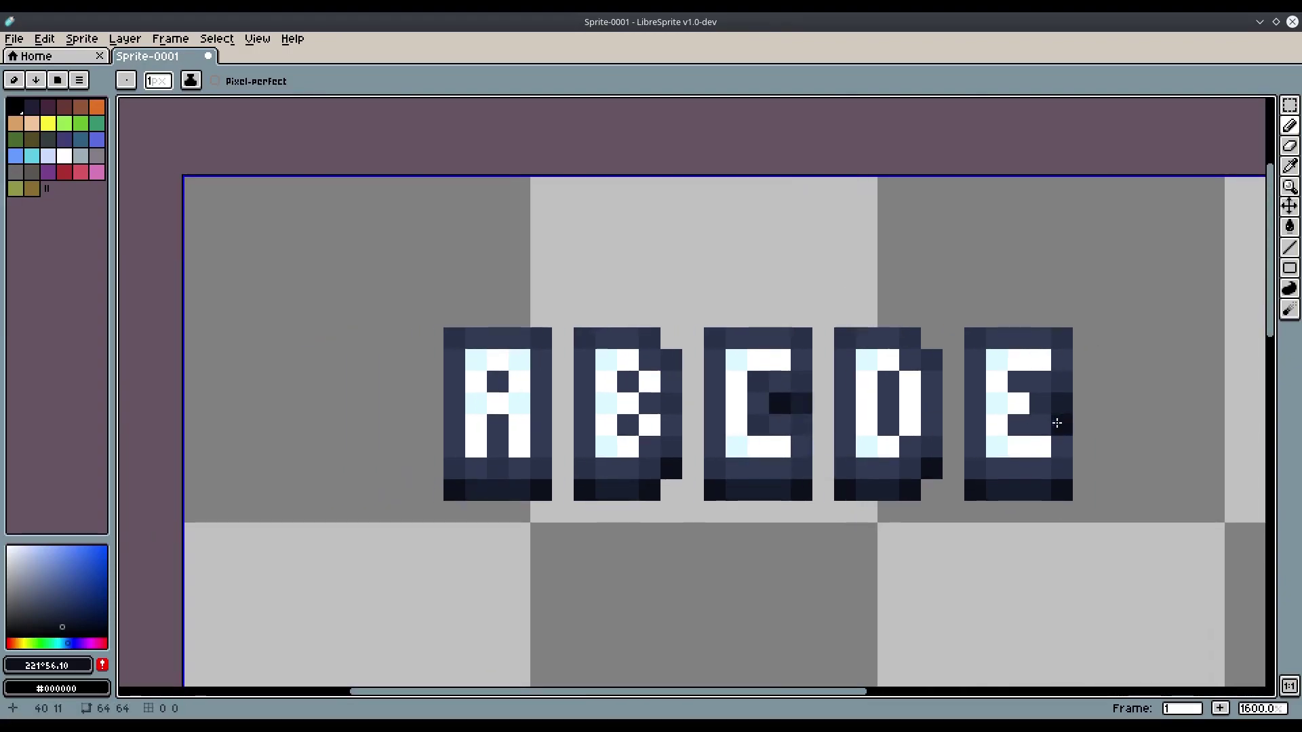
{"action": "scroll", "coordinate": [1062, 509], "scroll_direction": "down", "scroll_amount": 3}
{"action": "scroll", "coordinate": [1112, 553], "scroll_direction": "up", "scroll_amount": 3}
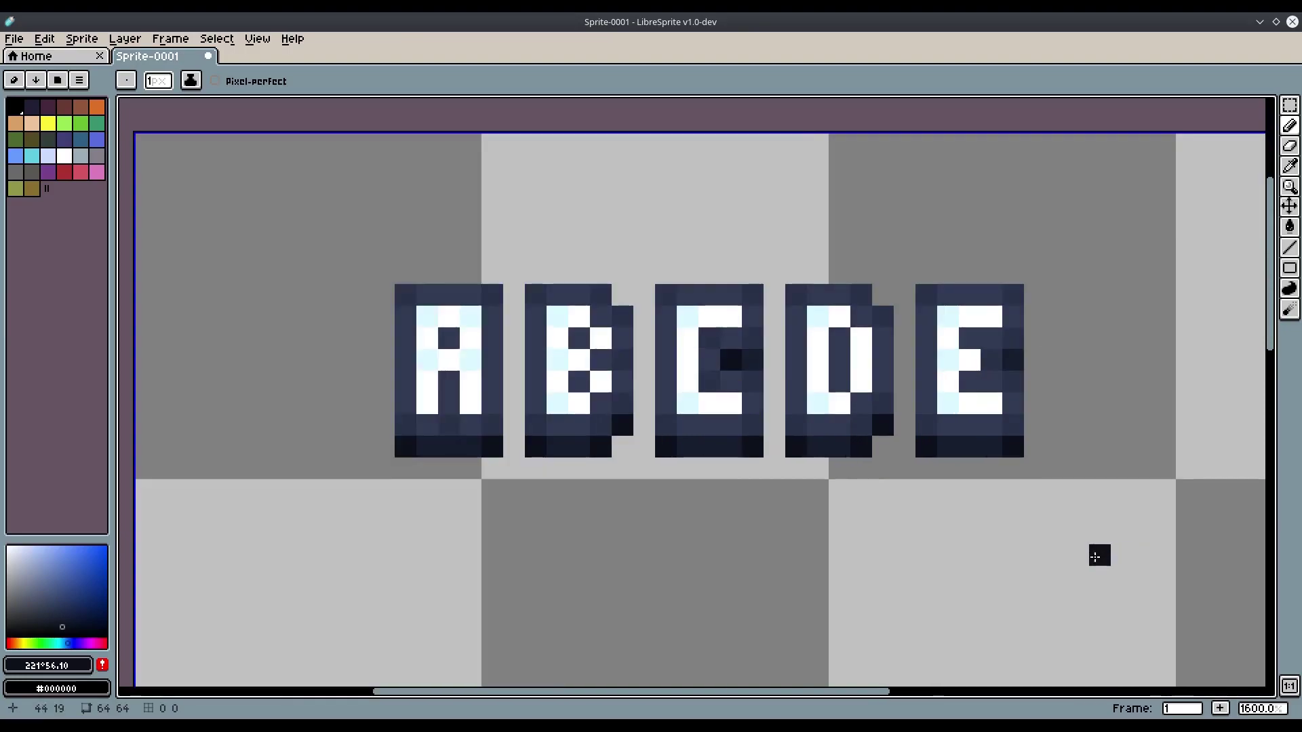
Draw a small lowercase a, three by three pixels, in the palette's white below the capital A
{"action": "scroll", "coordinate": [973, 552], "scroll_direction": "down", "scroll_amount": 2}
{"action": "left_click_drag", "start_coordinate": [970, 552], "coordinate": [676, 494]}
{"action": "scroll", "coordinate": [664, 503], "scroll_direction": "down", "scroll_amount": 2}
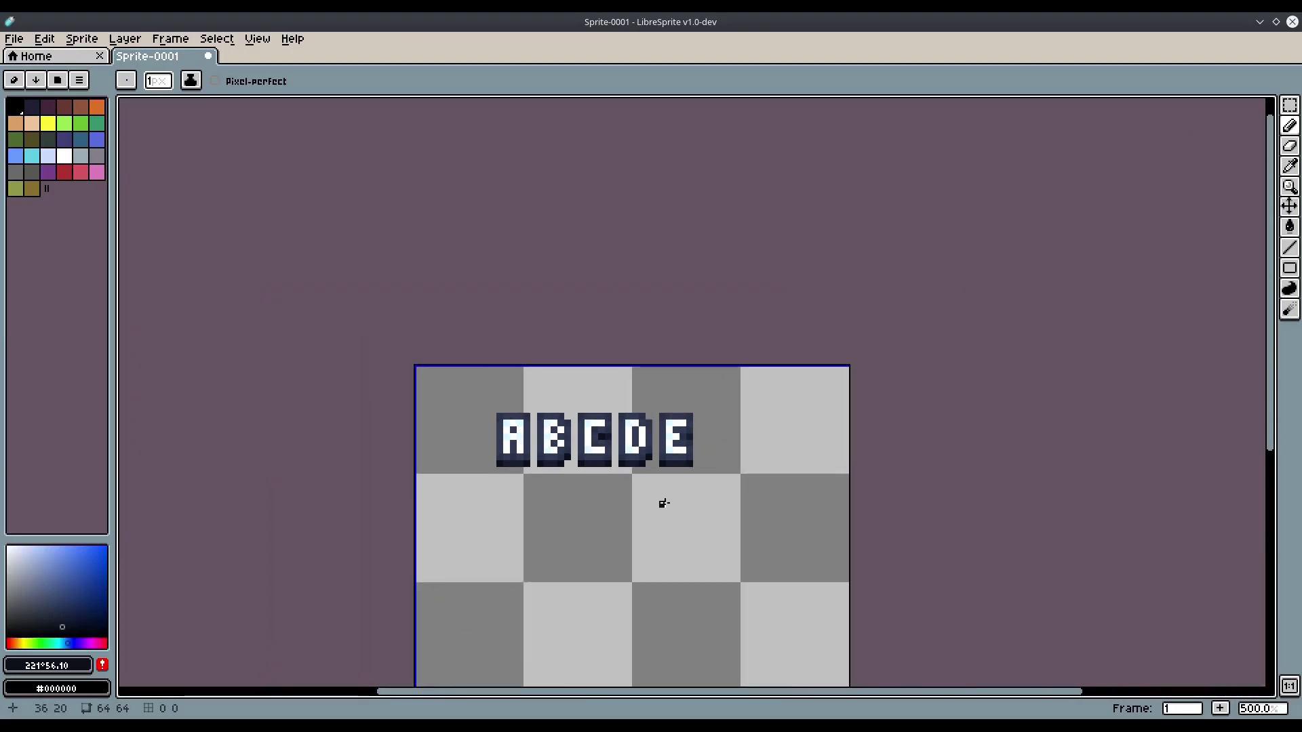
{"action": "scroll", "coordinate": [698, 367], "scroll_direction": "up", "scroll_amount": 3}
{"action": "left_click", "coordinate": [64, 155]}
{"action": "scroll", "coordinate": [340, 435], "scroll_direction": "up", "scroll_amount": 1}
{"action": "left_click", "coordinate": [358, 475]}
{"action": "left_click", "coordinate": [379, 452]}
{"action": "left_click", "coordinate": [380, 496]}
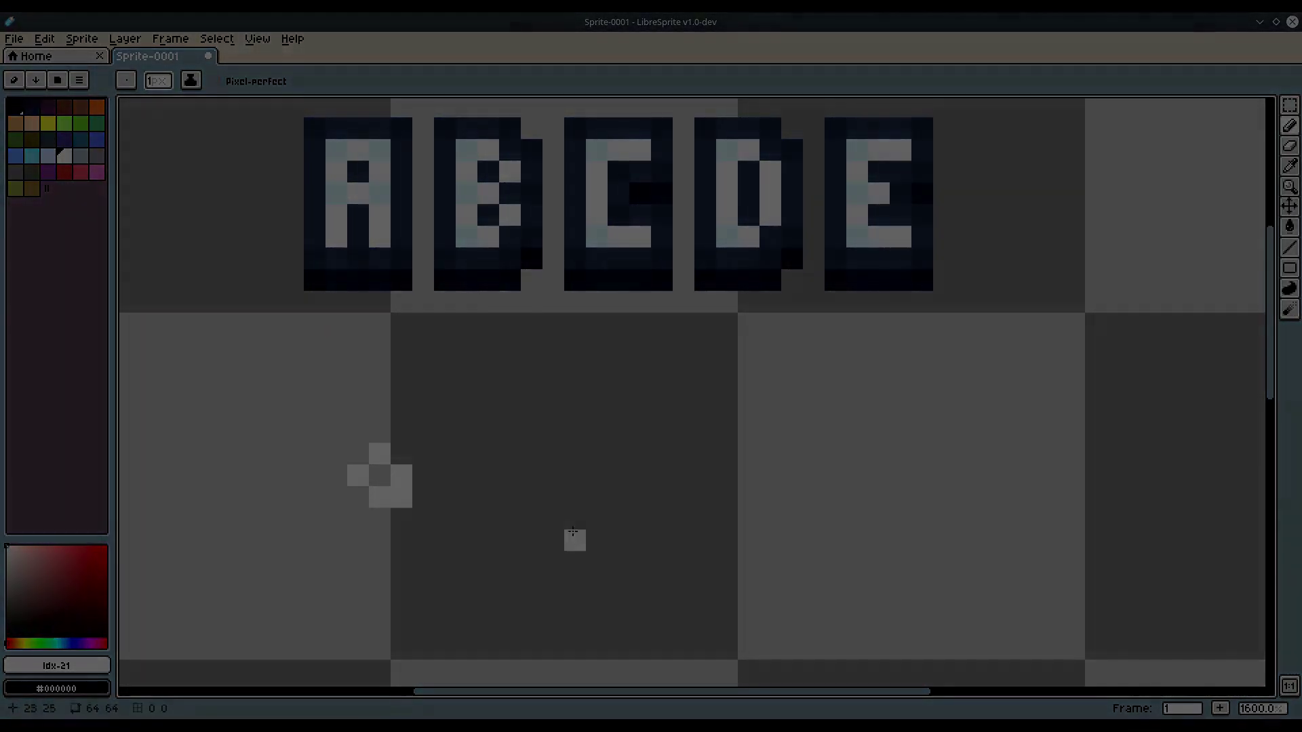